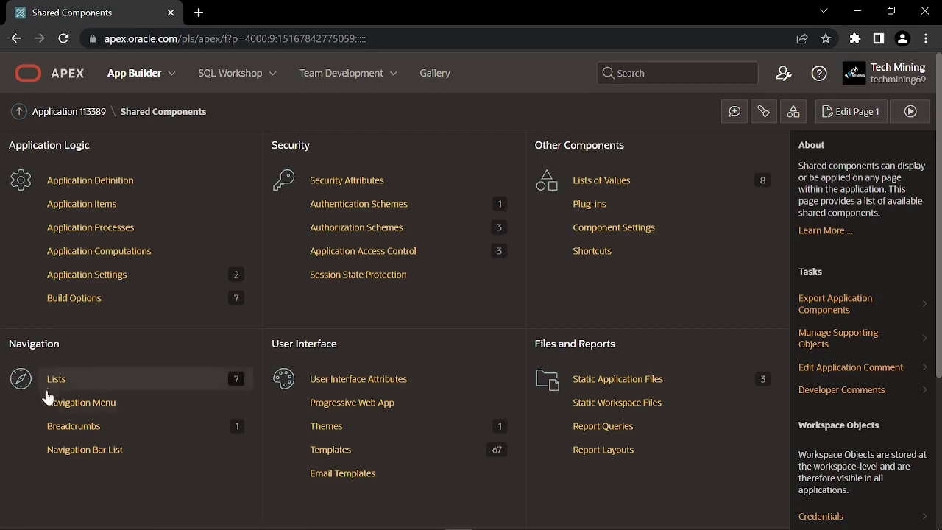
# From Shared Components Lists, open Navigation Menu and start a new list entry at sequence 10010
pyautogui.click(79, 409)
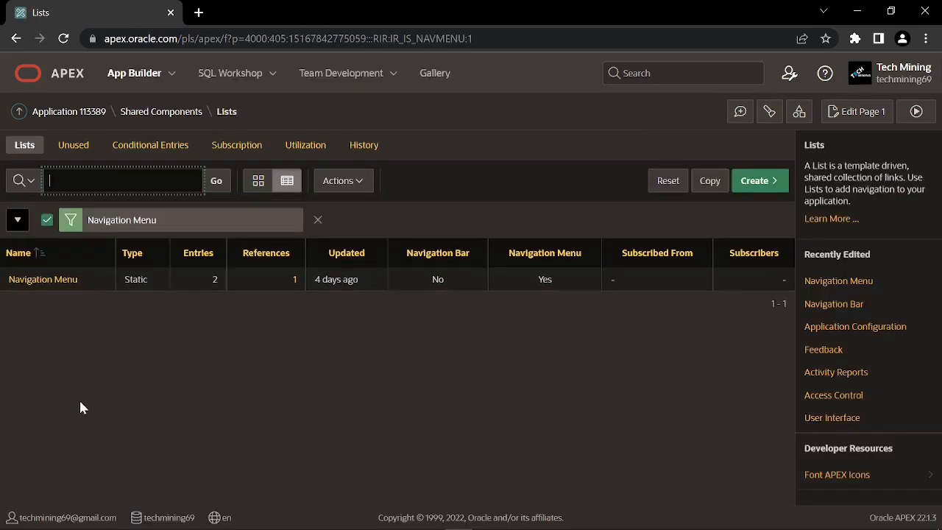
pyautogui.click(32, 287)
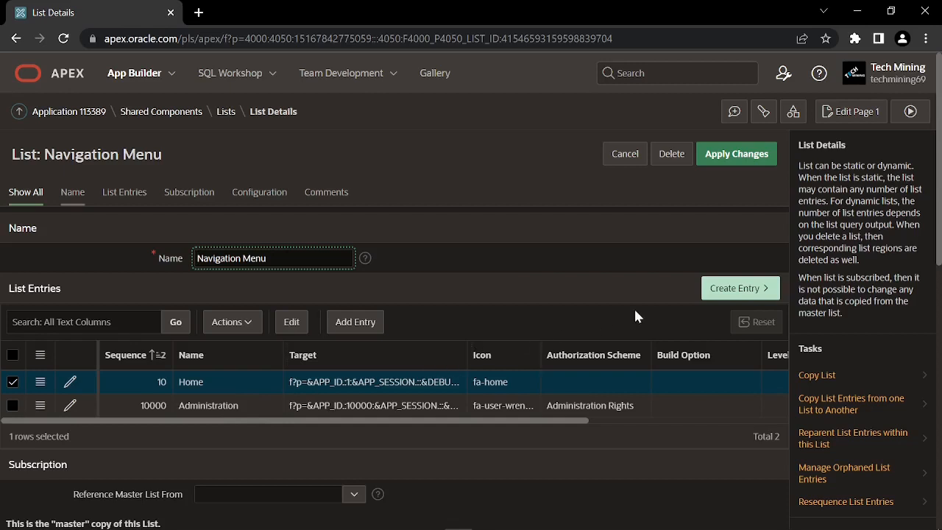
pyautogui.click(732, 289)
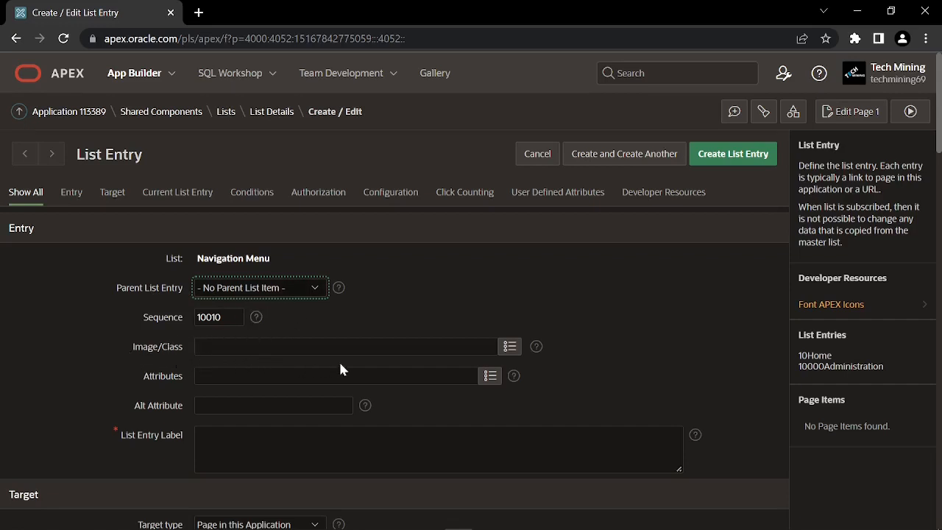
# Pick the fa-database icon from the Web Application category of the icon picker
pyautogui.click(510, 346)
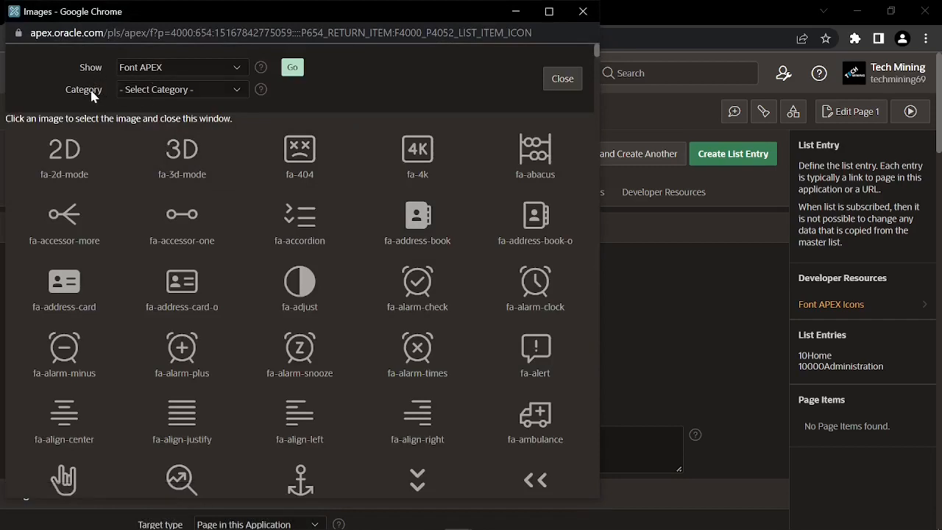
pyautogui.click(127, 94)
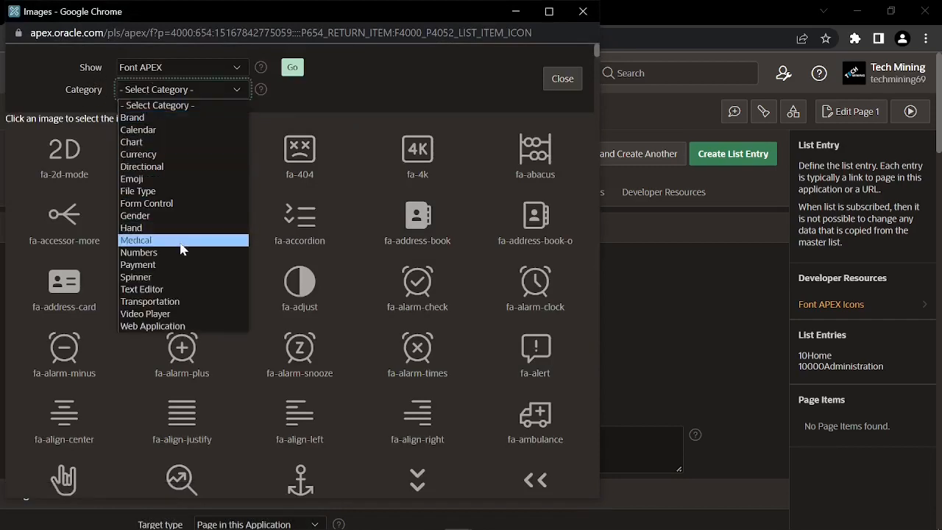
pyautogui.click(152, 328)
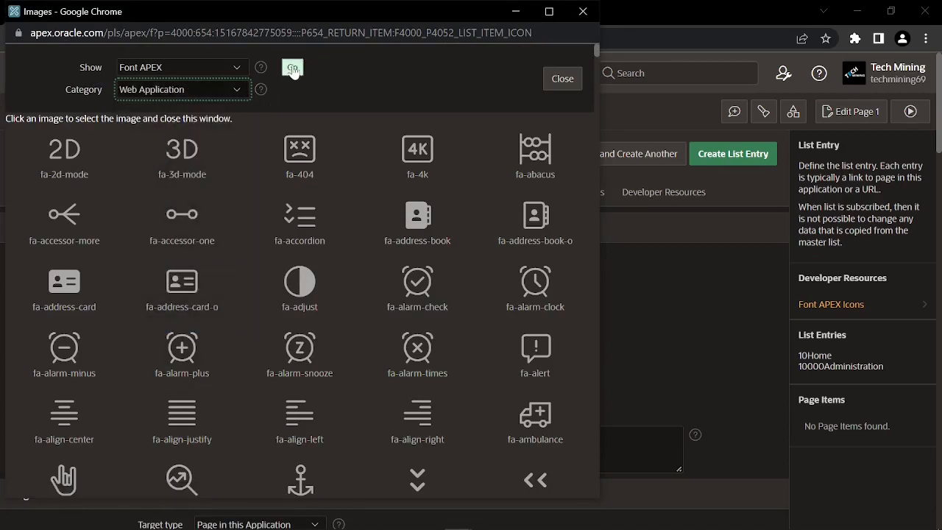
pyautogui.click(293, 69)
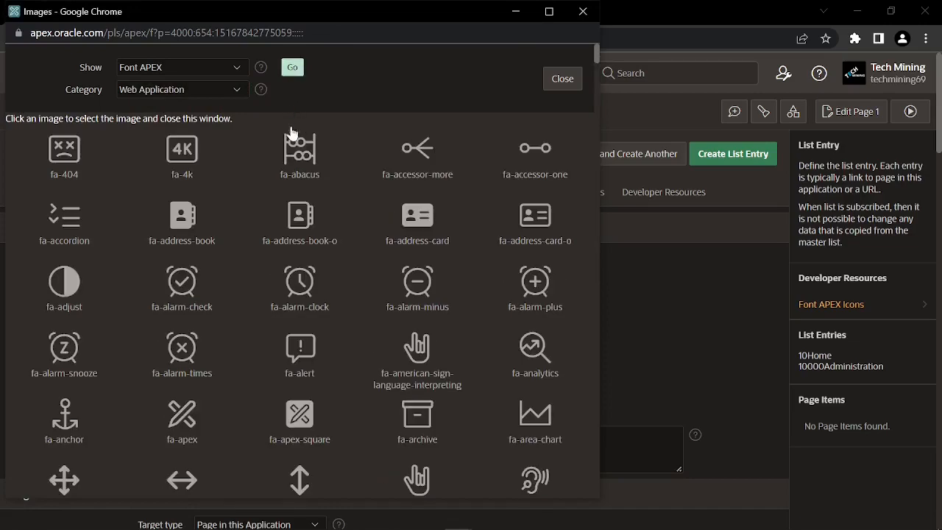
pyautogui.scroll(-4, 295, 239)
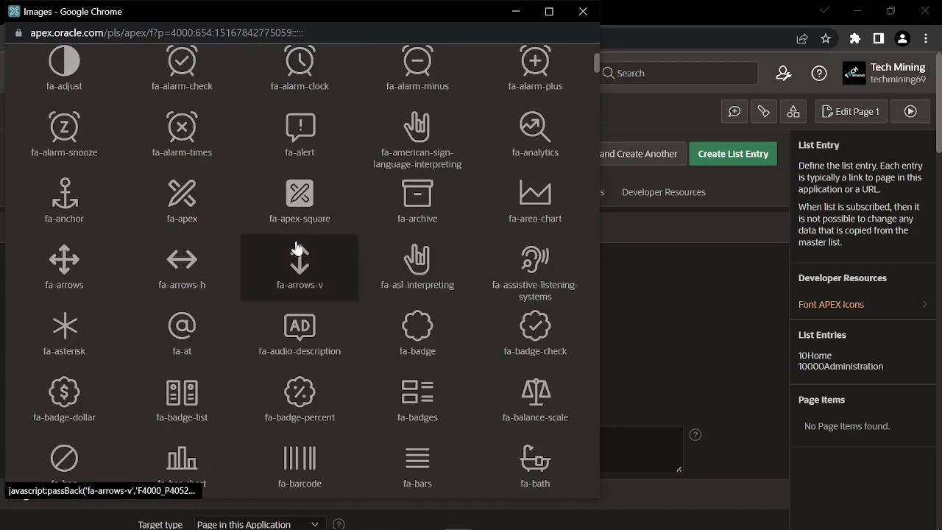
pyautogui.scroll(-3, 297, 249)
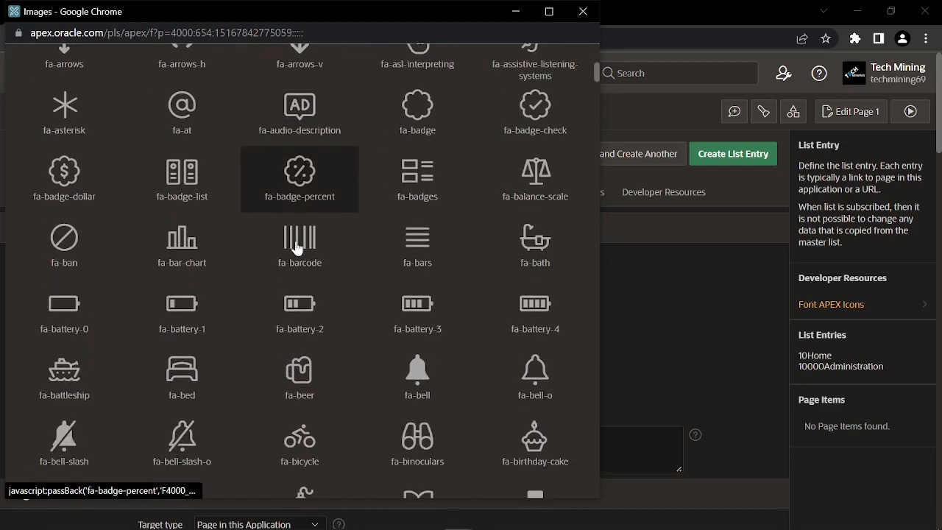
pyautogui.scroll(-3, 297, 247)
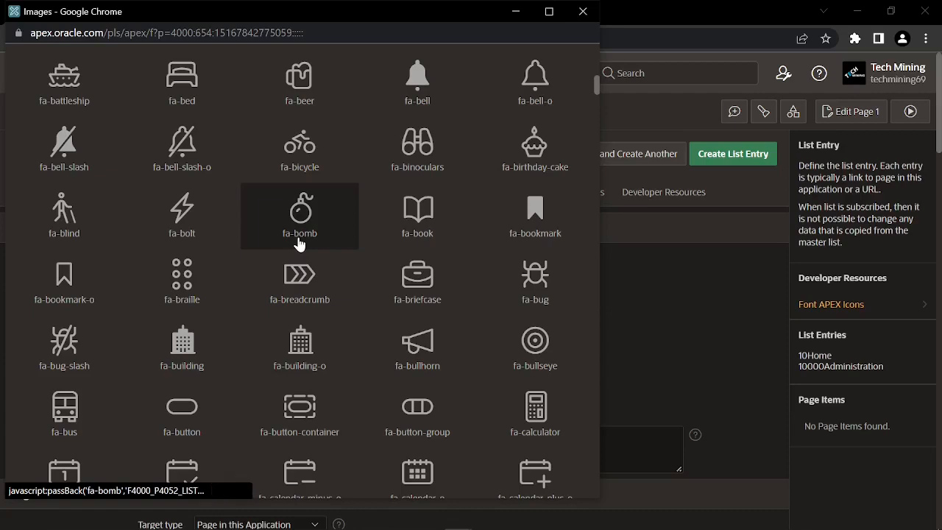
pyautogui.scroll(-2, 298, 245)
pyautogui.scroll(-2, 298, 245)
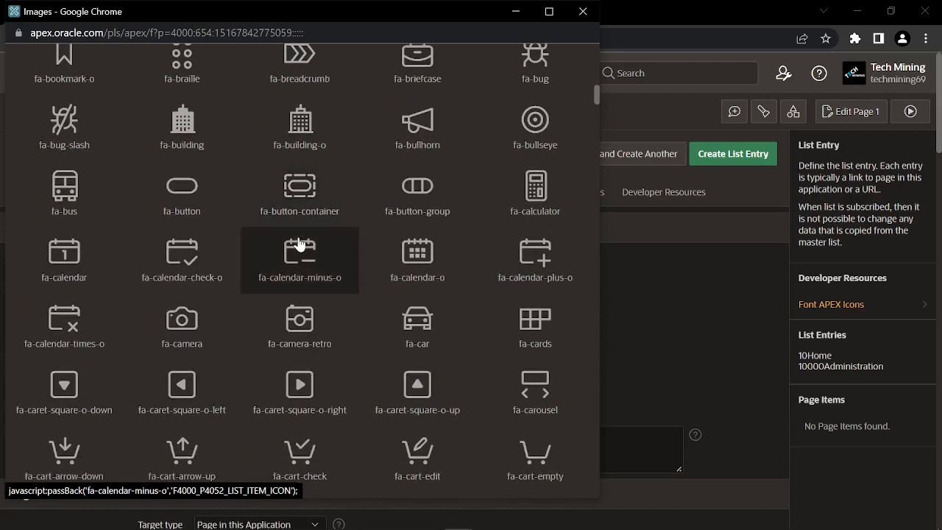
pyautogui.scroll(-15, 300, 245)
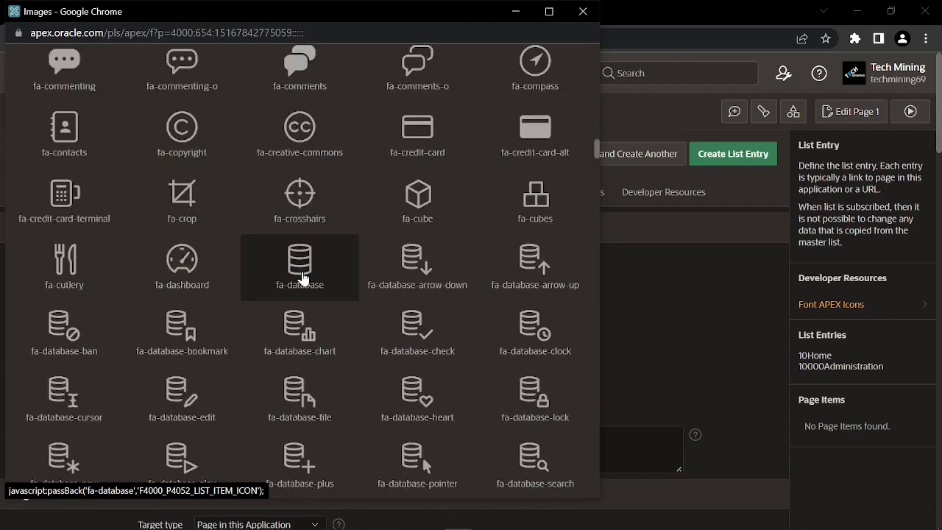
pyautogui.click(294, 251)
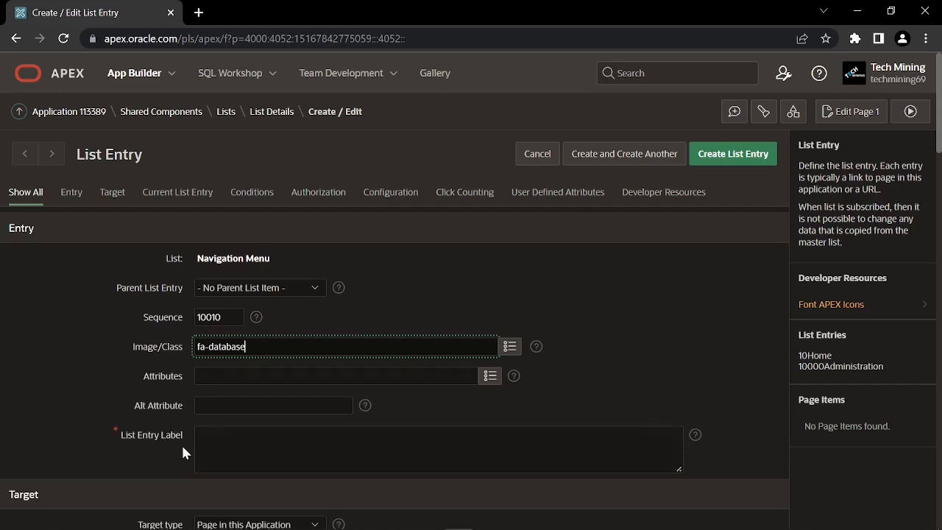
# Label the entry 'Setup' with no target, save it, and start entry 10020
pyautogui.click(204, 446)
pyautogui.write('Setup')
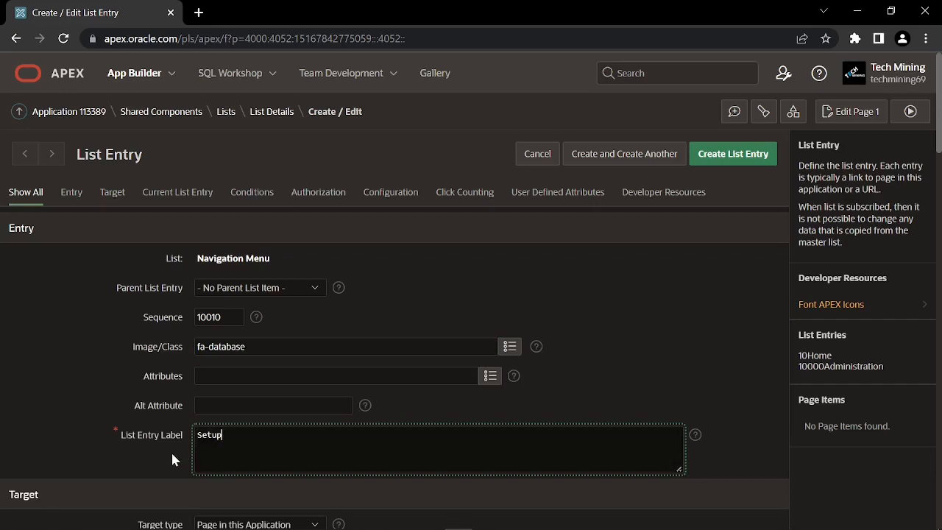
pyautogui.scroll(-1, 175, 449)
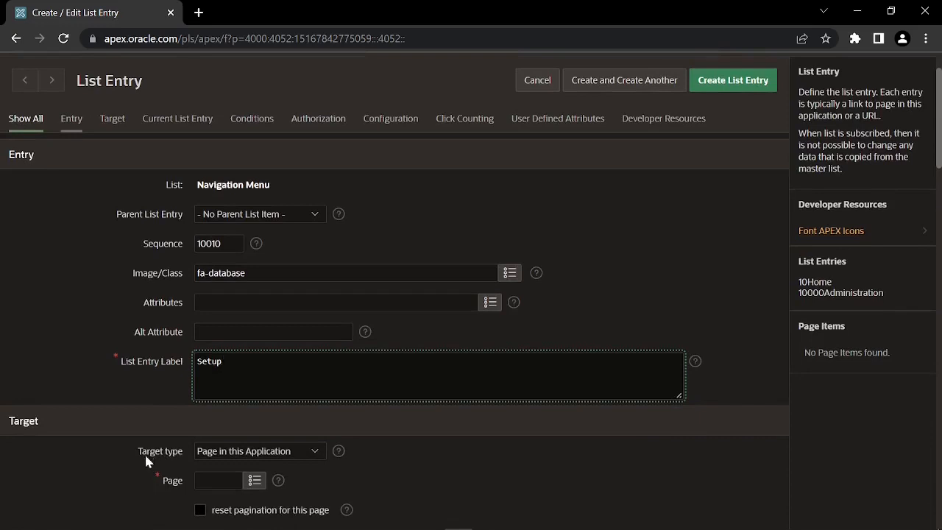
pyautogui.click(238, 452)
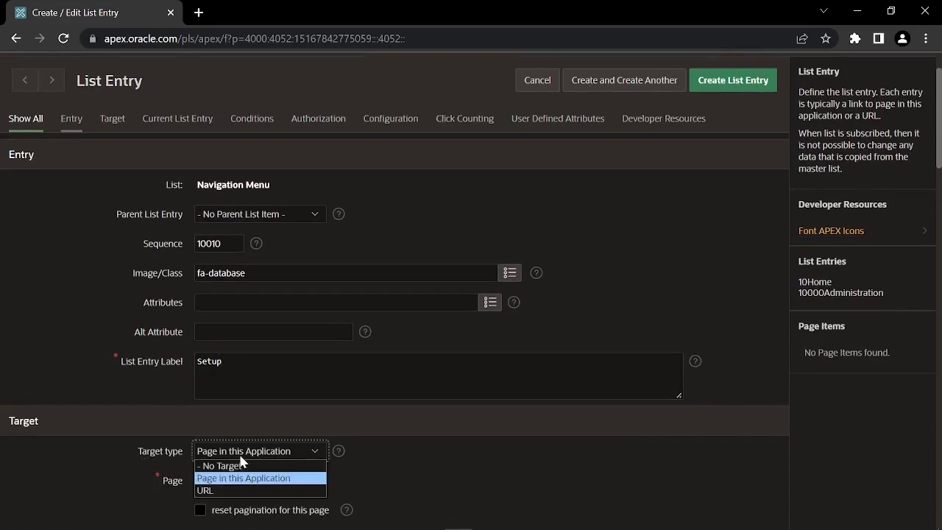
pyautogui.click(237, 464)
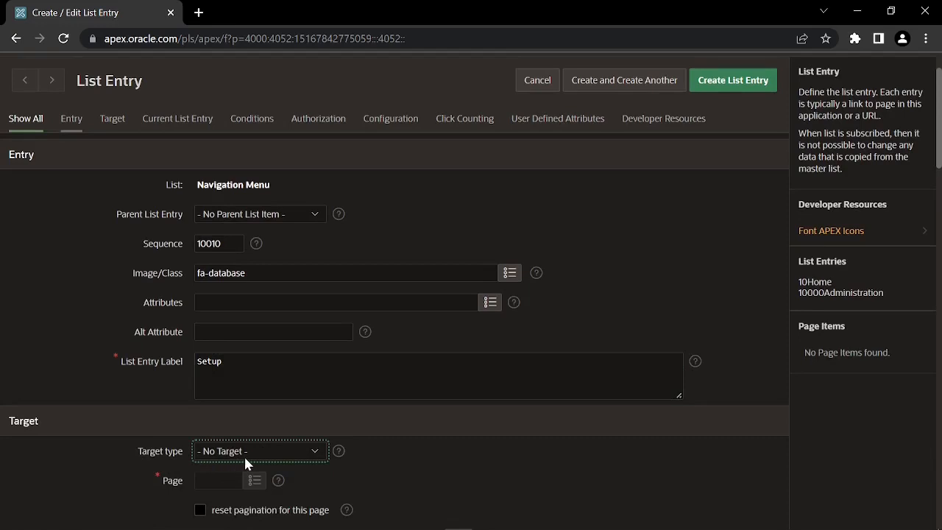
pyautogui.press('alt')
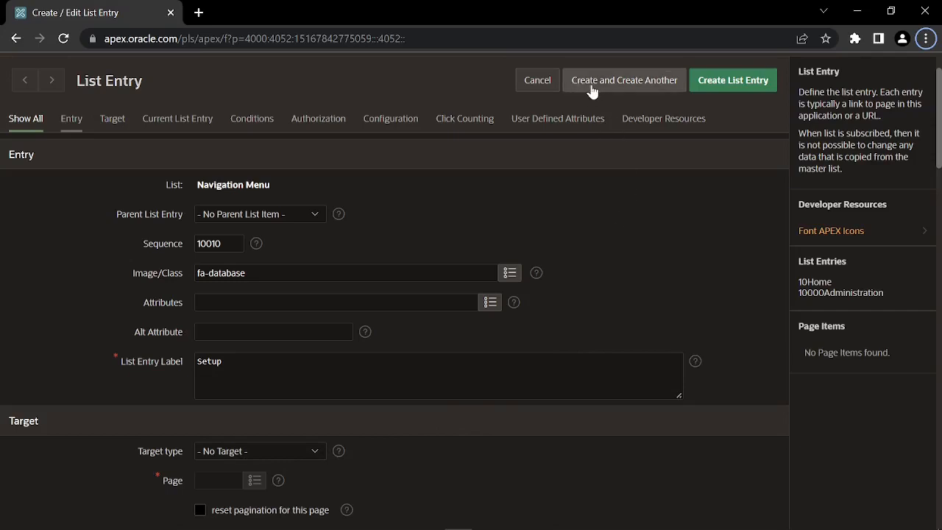
pyautogui.click(618, 81)
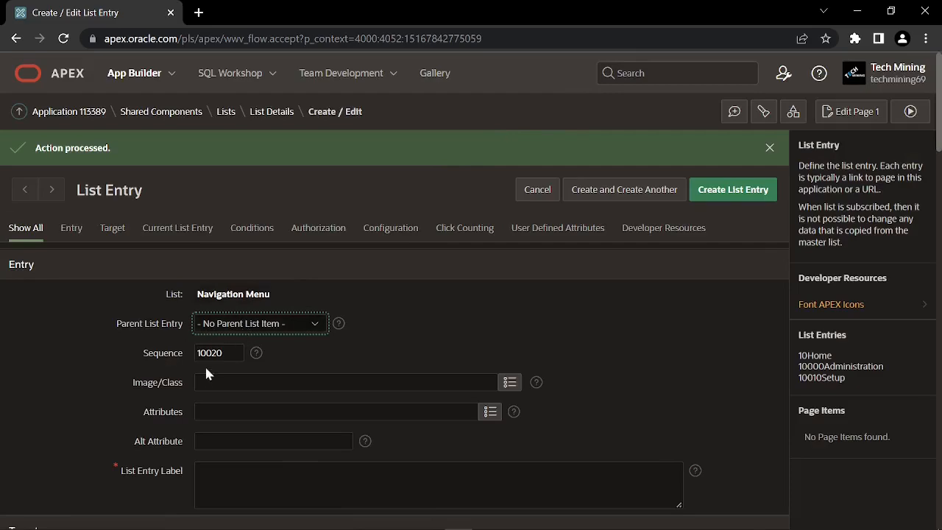
# Save an 'Orders' entry with the fa-accordion icon linking to page 4, then start another
pyautogui.click(509, 382)
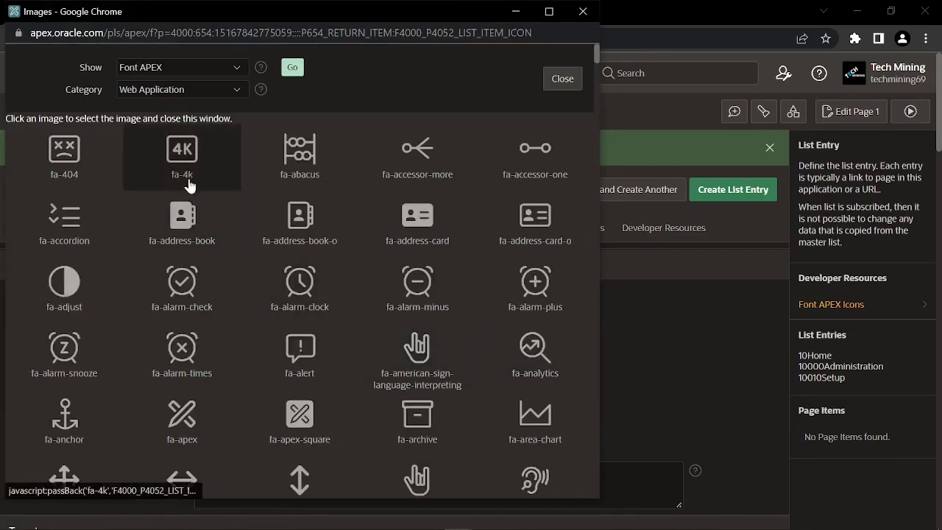
pyautogui.click(74, 223)
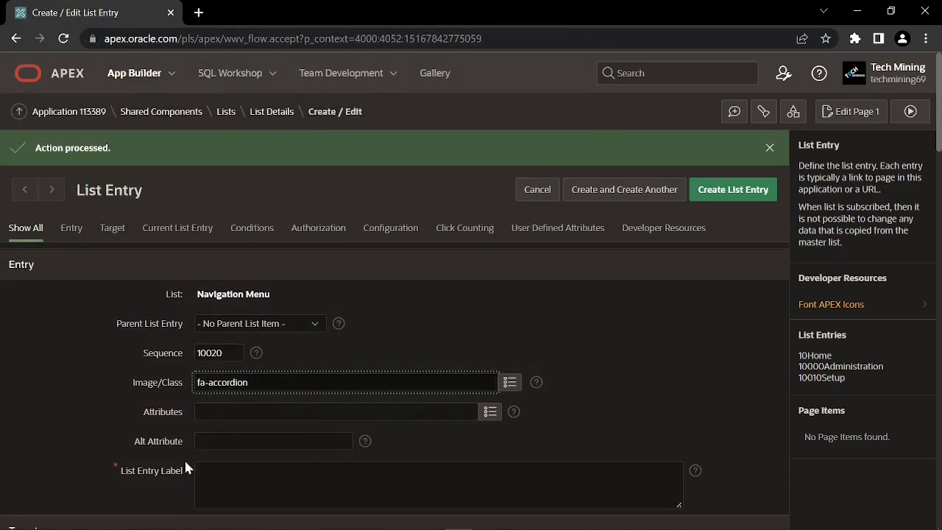
pyautogui.scroll(-1, 146, 478)
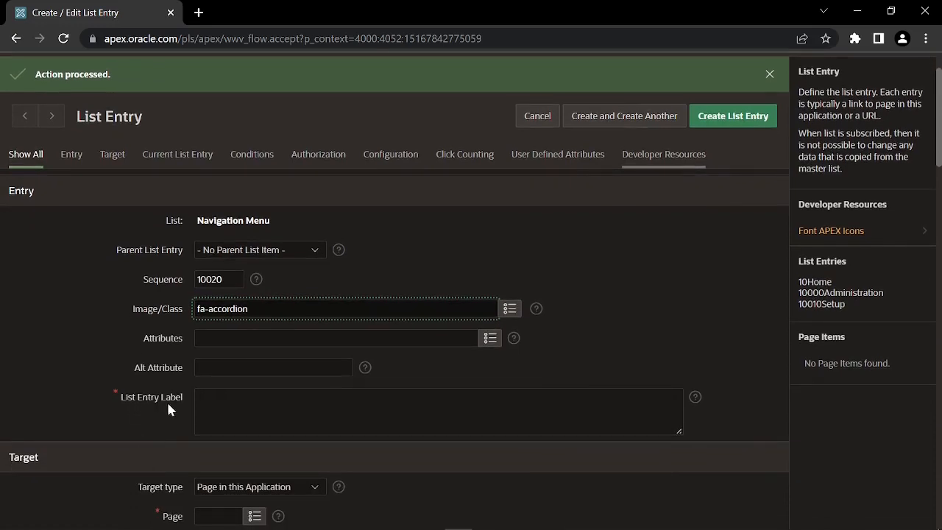
pyautogui.click(254, 408)
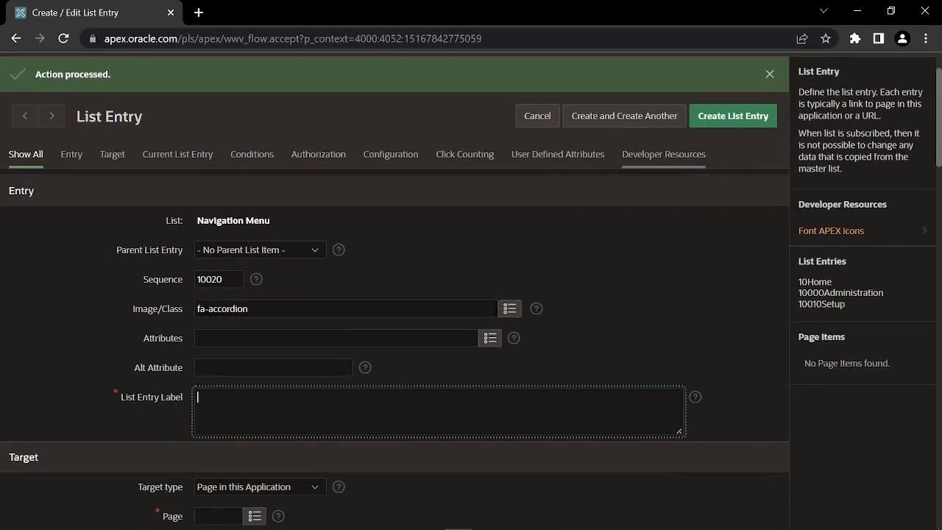
pyautogui.write('Orders')
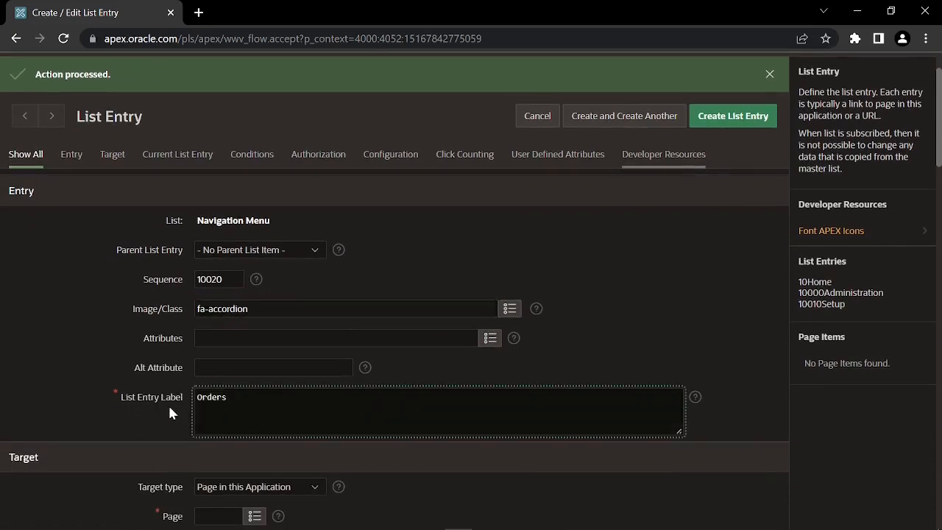
pyautogui.scroll(-1, 169, 412)
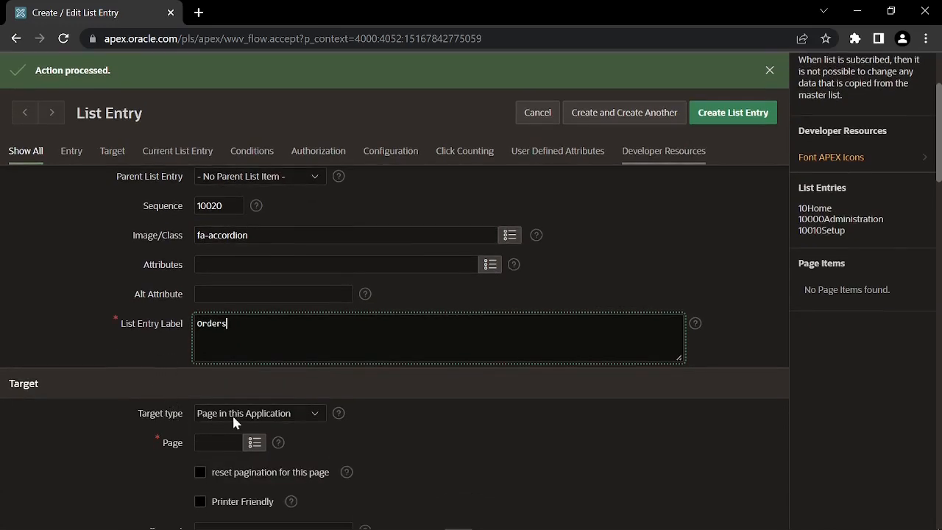
pyautogui.click(254, 443)
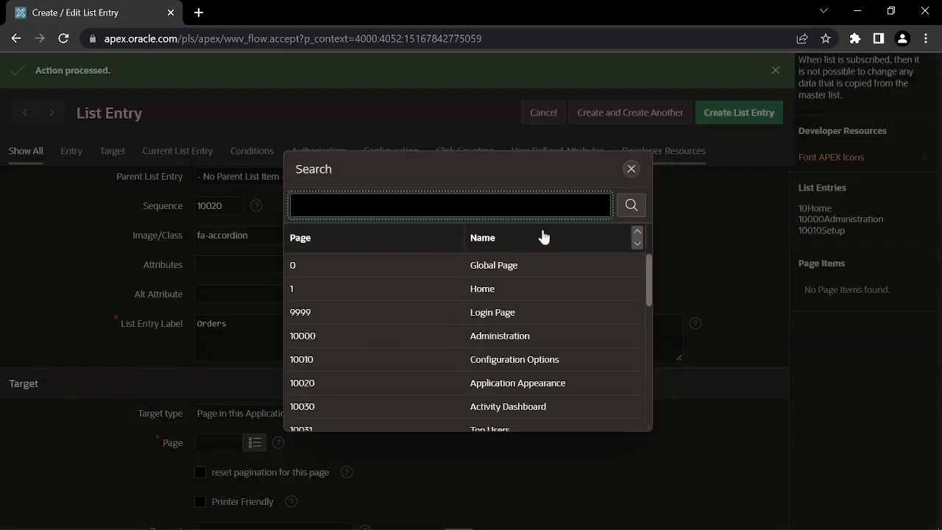
pyautogui.click(630, 169)
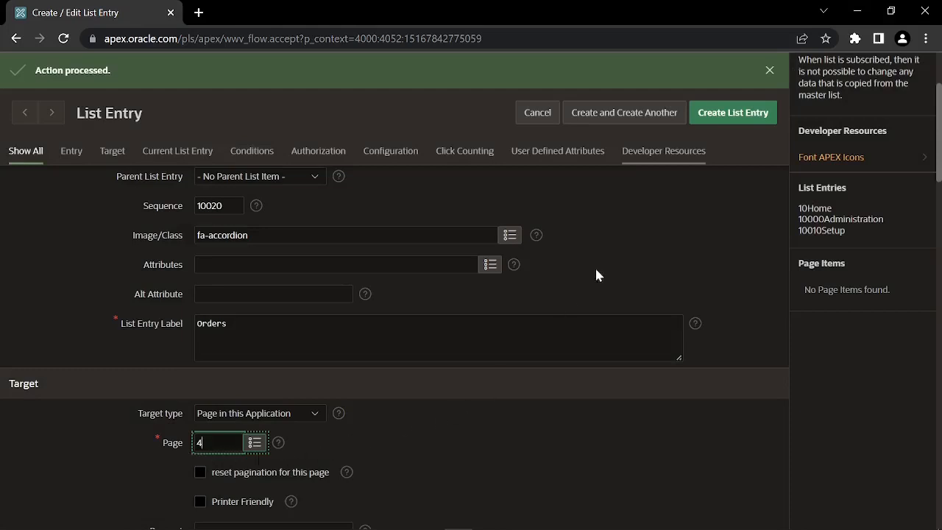
pyautogui.click(624, 118)
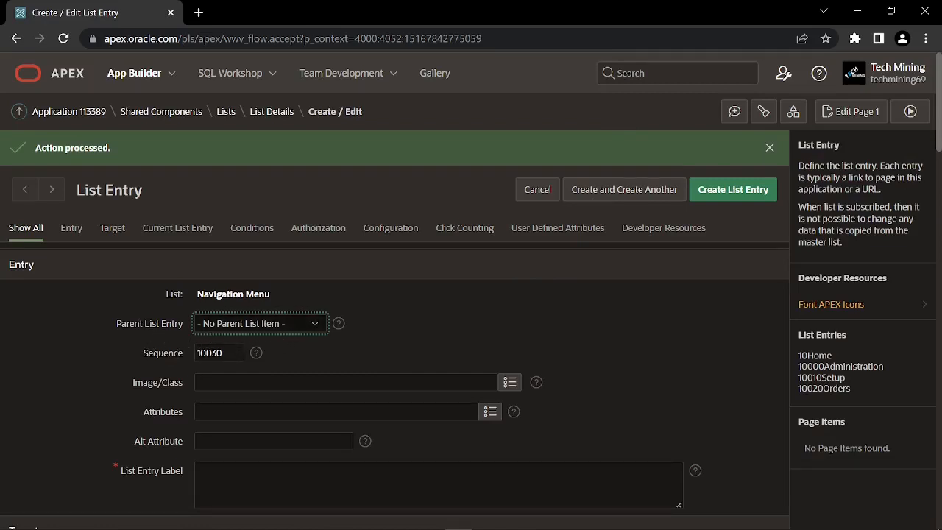
# Create a 'Reports' entry with the fa-alert icon targeting page 26
pyautogui.click(509, 383)
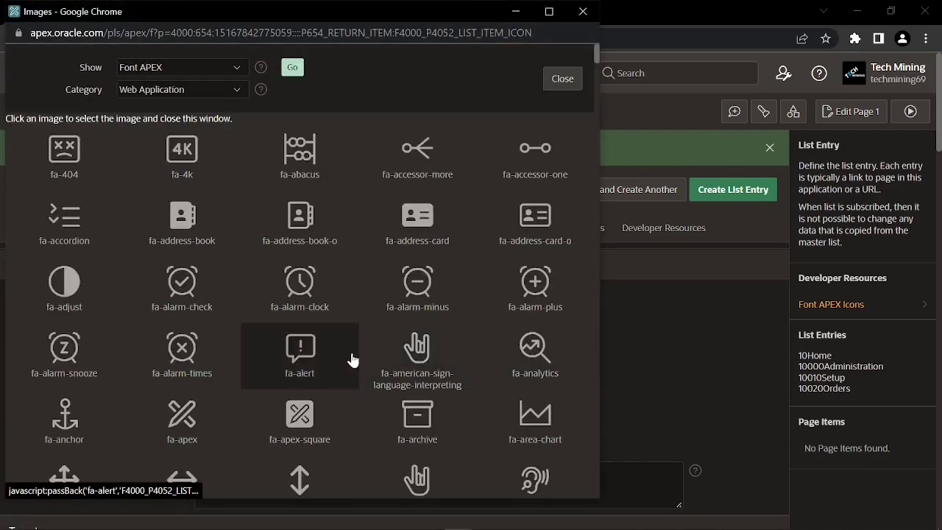
pyautogui.click(305, 344)
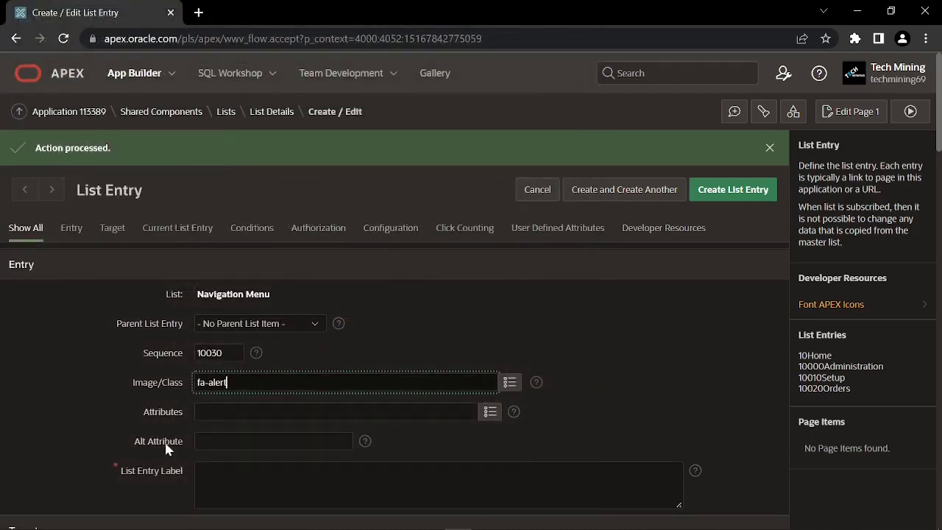
pyautogui.scroll(-1, 165, 437)
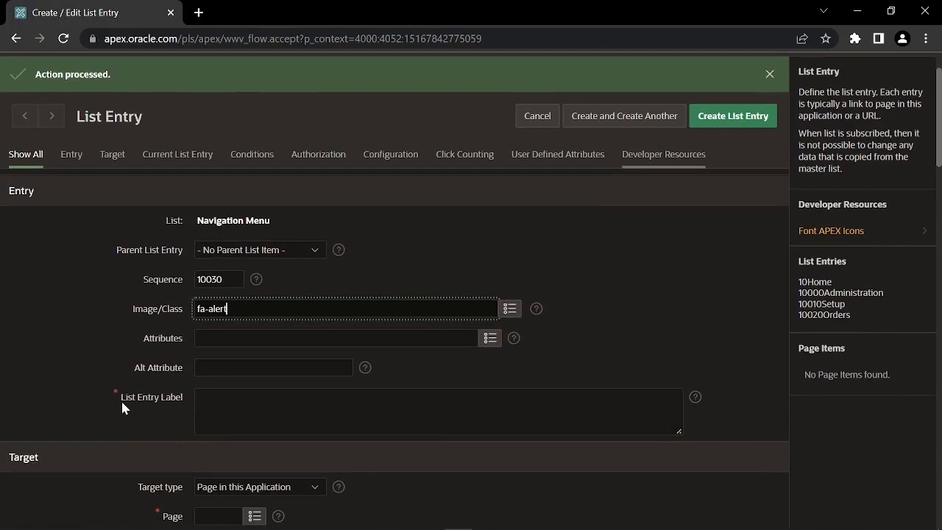
pyautogui.click(229, 412)
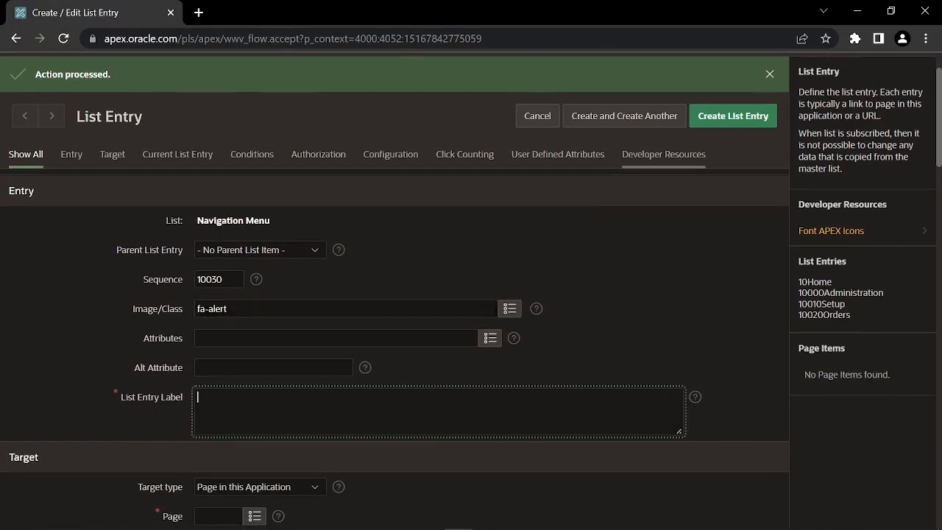
pyautogui.write('Reports')
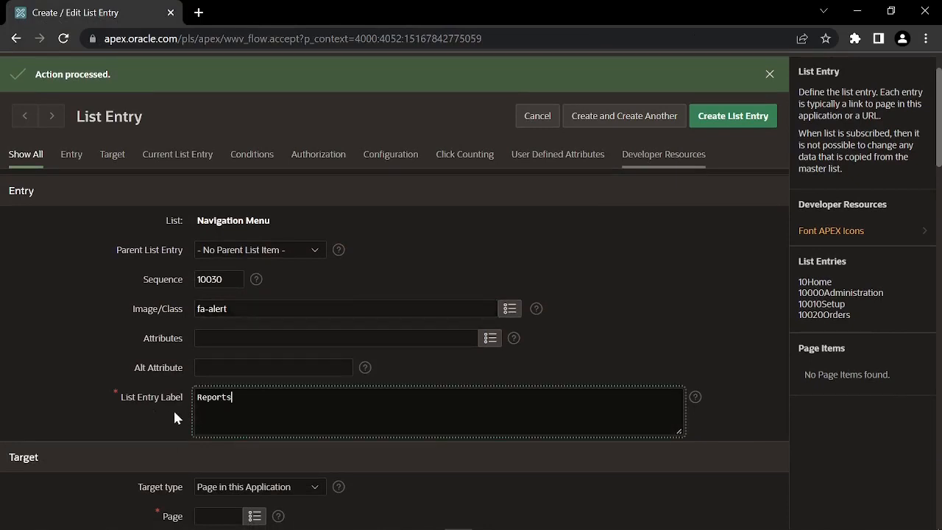
pyautogui.scroll(-1, 168, 407)
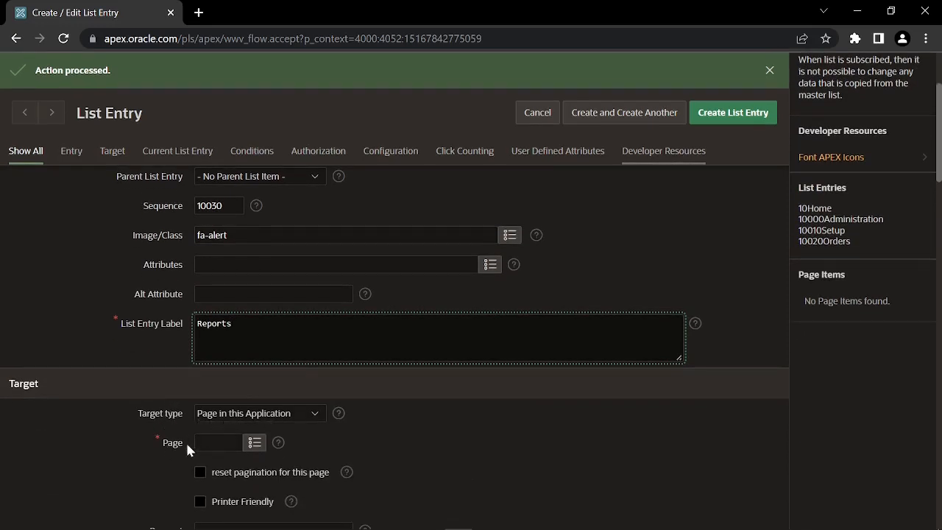
pyautogui.click(217, 442)
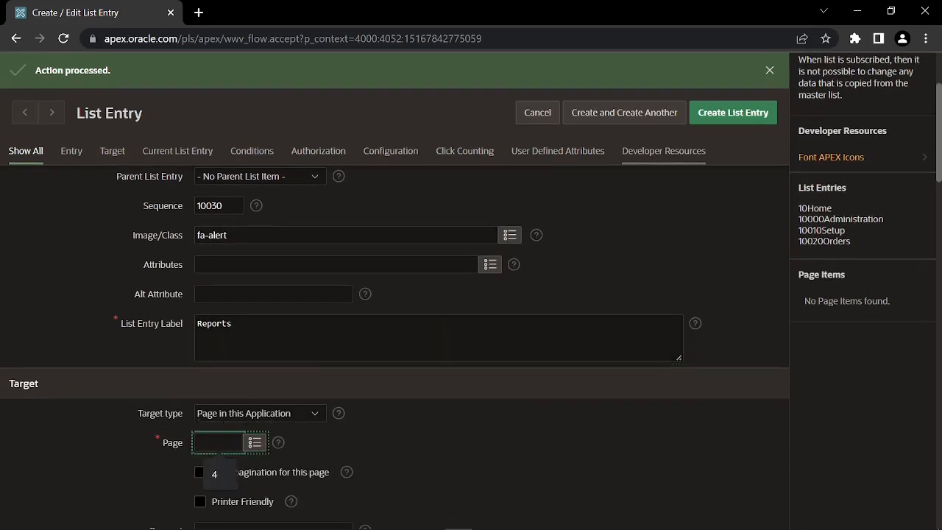
pyautogui.write('26')
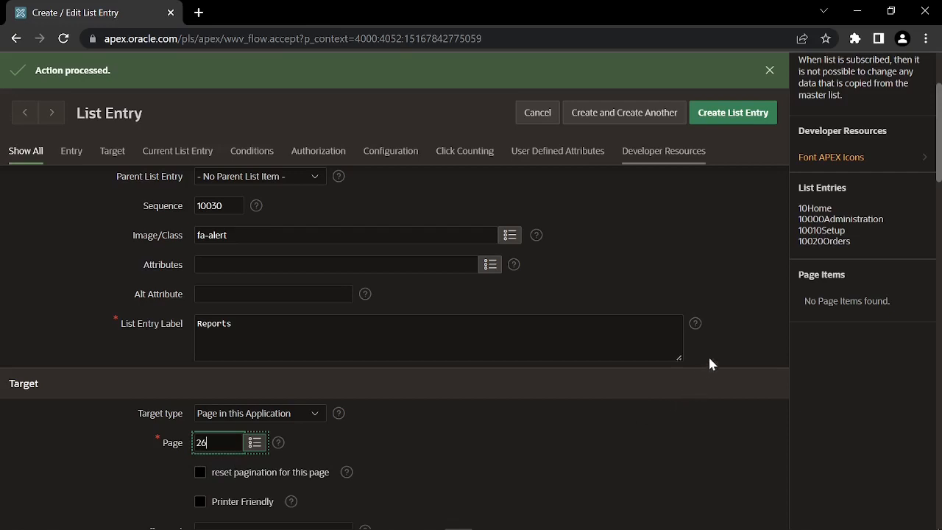
pyautogui.click(730, 117)
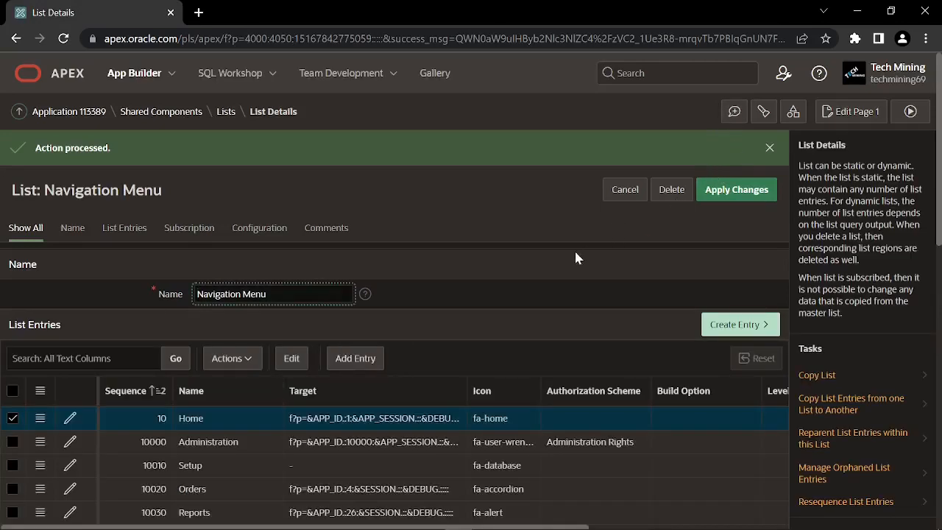
# Start another entry from the resequenced Navigation Menu list details page
pyautogui.scroll(-1, 505, 301)
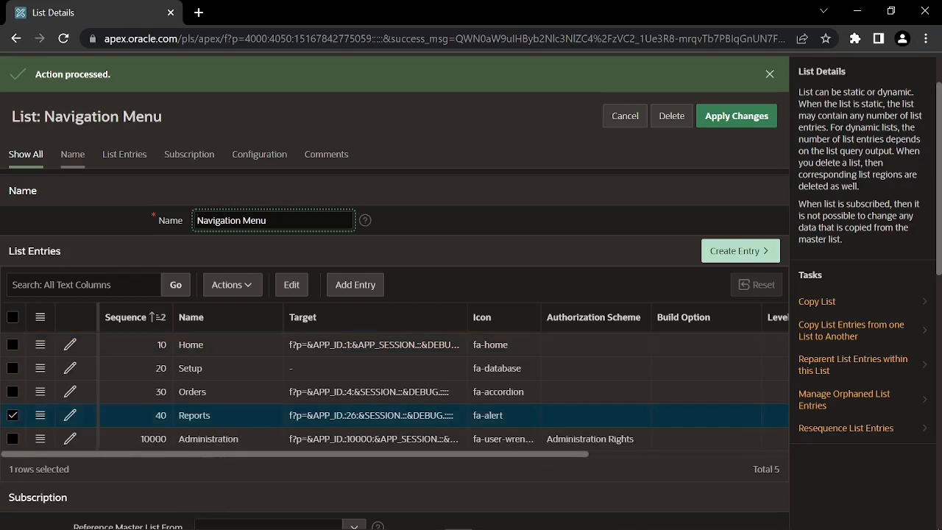
pyautogui.click(734, 251)
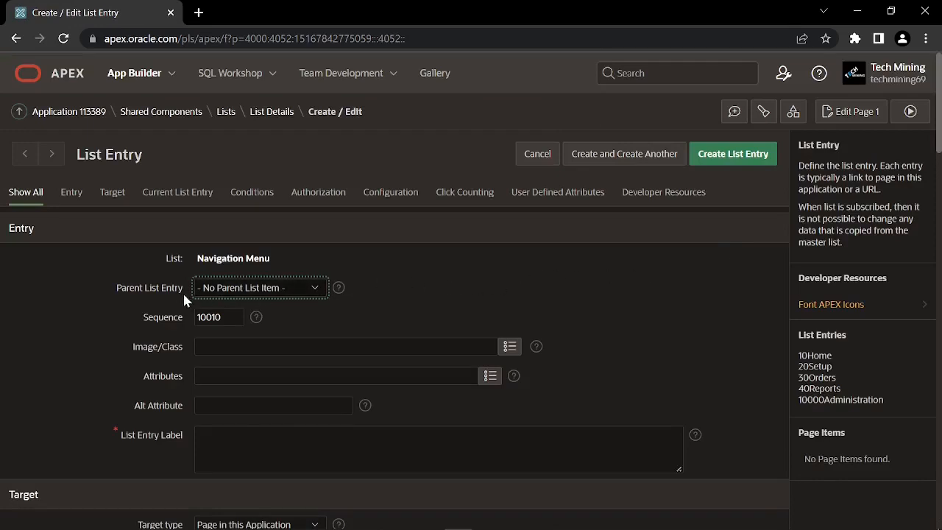
# Nest the new entry under Setup and give it the fa-alarm-times icon
pyautogui.click(229, 292)
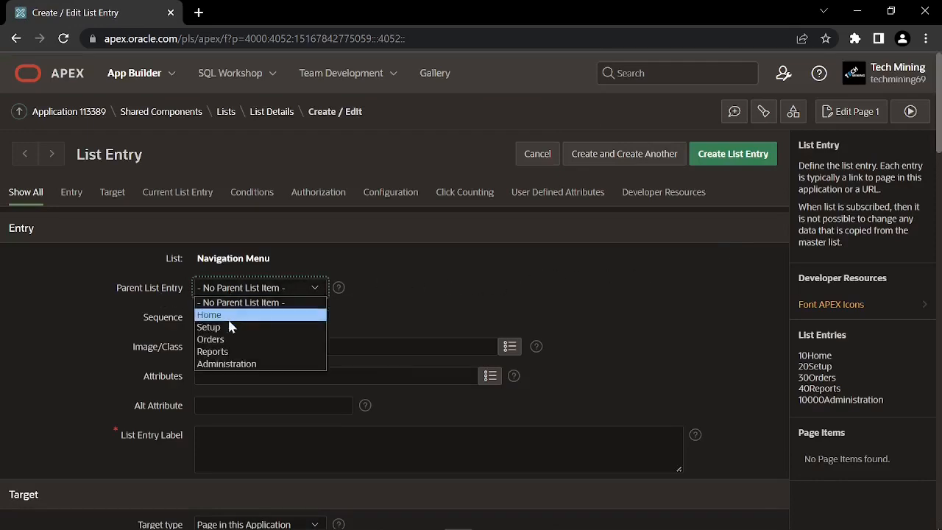
pyautogui.click(209, 327)
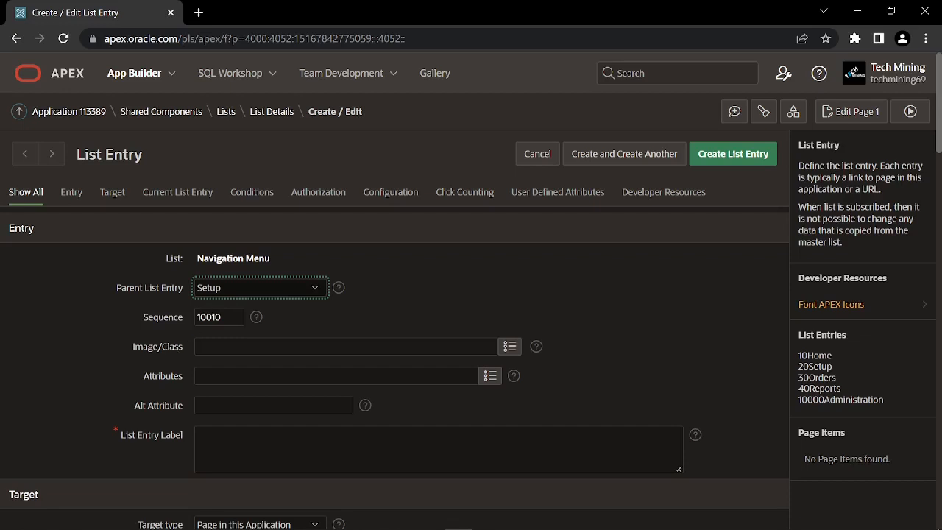
pyautogui.click(507, 351)
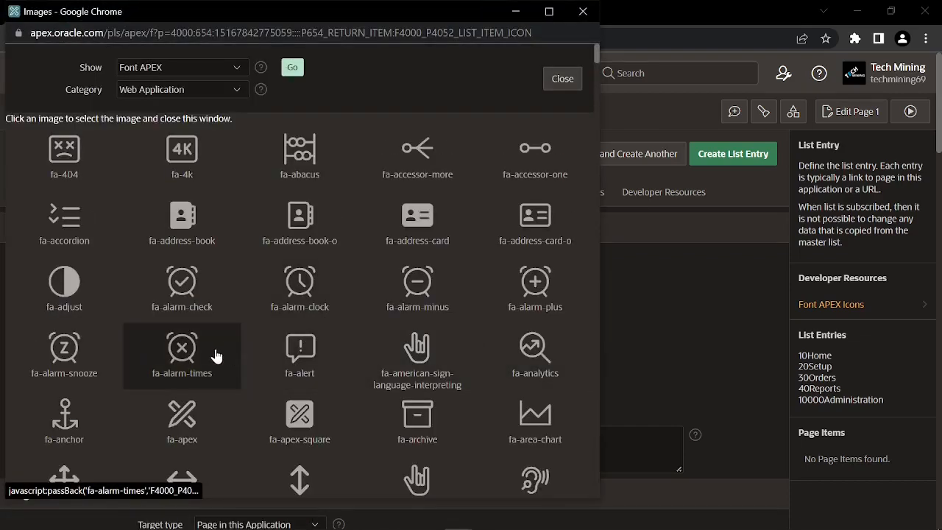
pyautogui.click(182, 379)
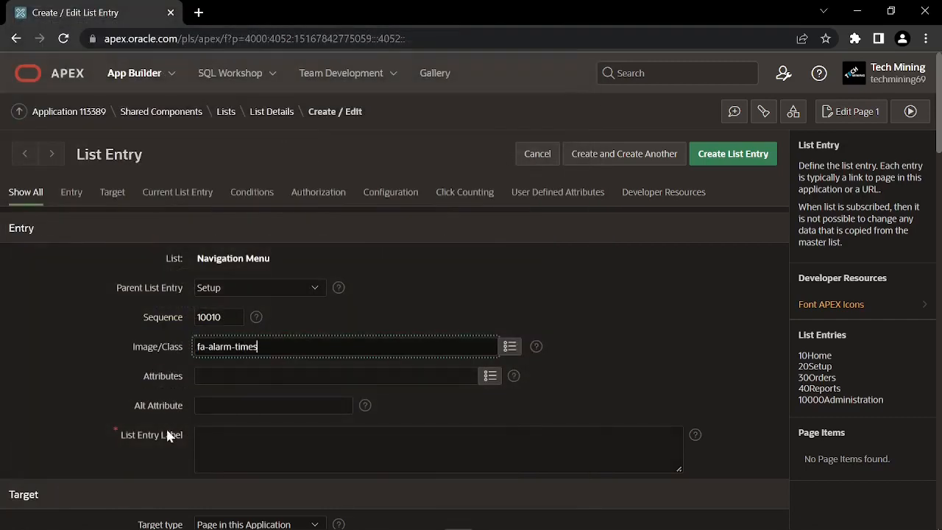
# Label the entry 'Manage Customers' and set its target page to 2
pyautogui.click(162, 448)
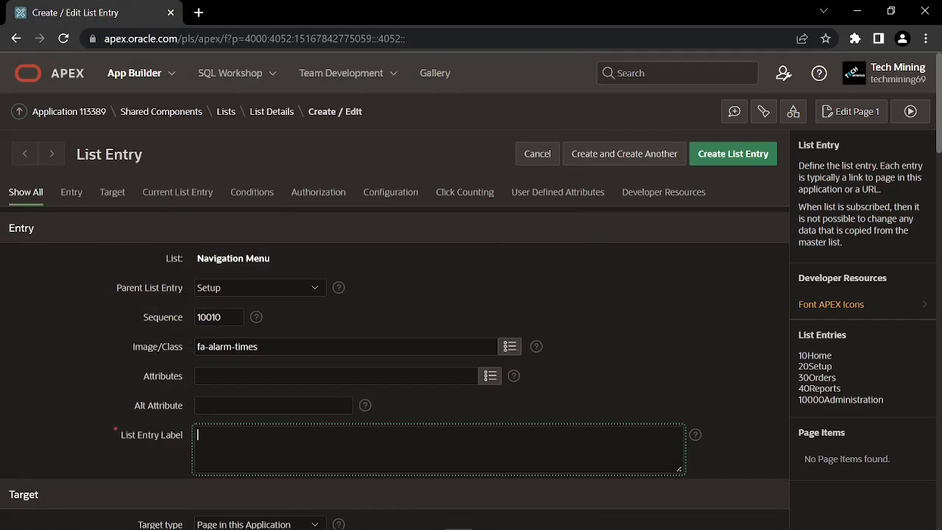
pyautogui.write('Manage Customers')
pyautogui.click(168, 456)
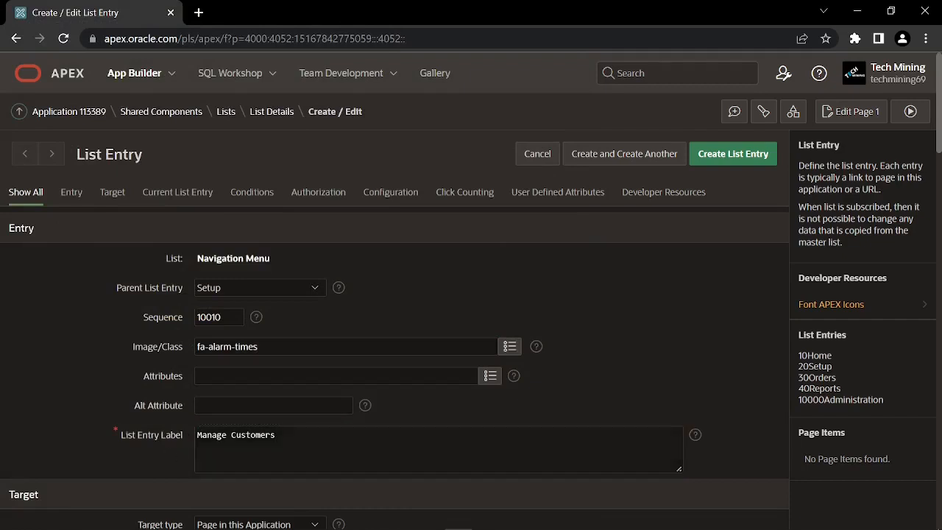
pyautogui.click(202, 437)
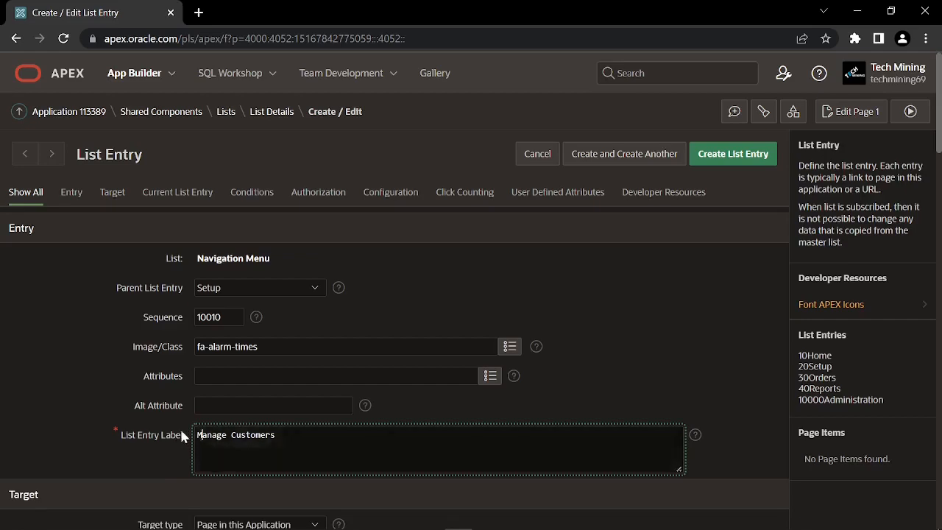
pyautogui.scroll(-2, 180, 436)
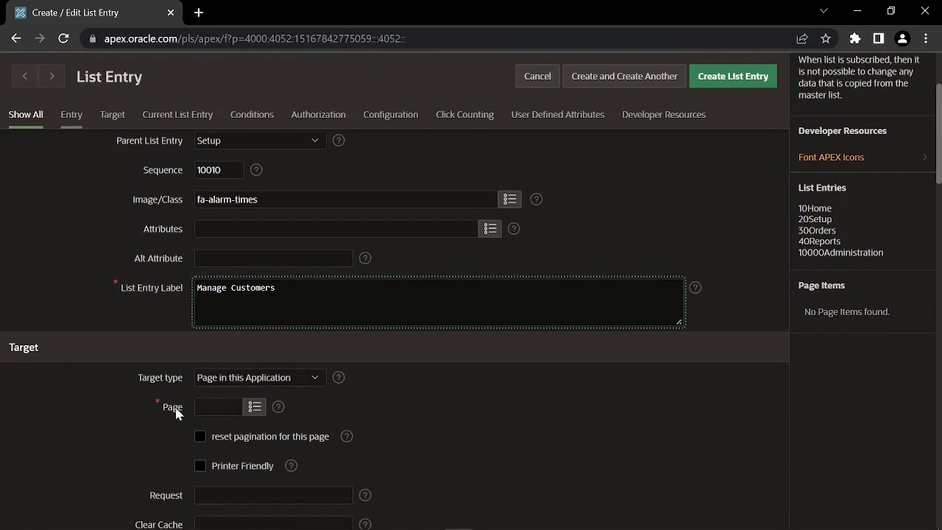
pyautogui.click(202, 407)
pyautogui.write('2')
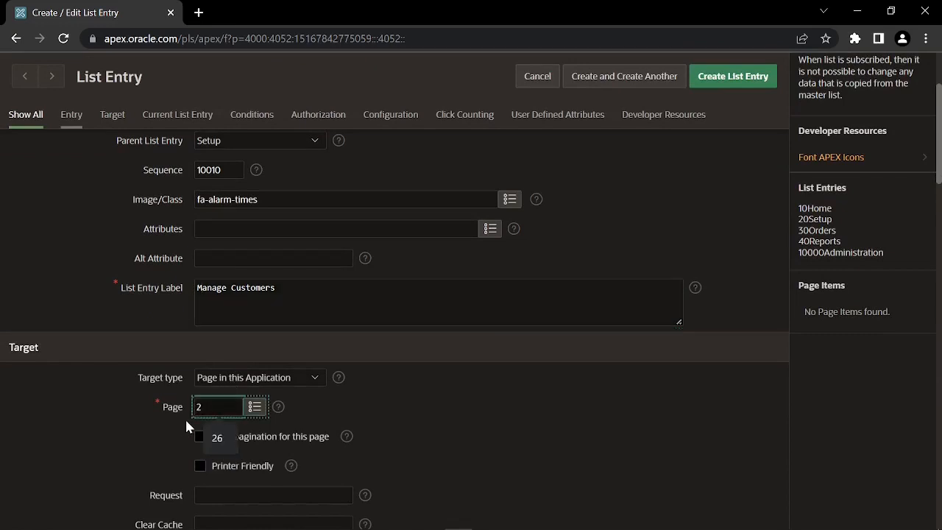
pyautogui.click(186, 421)
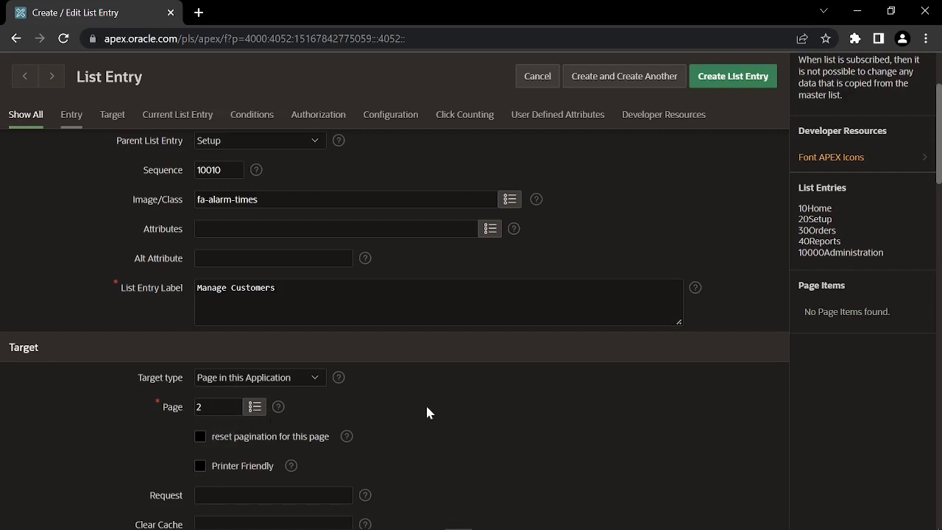
# Save Manage Customers, then nest a new entry under Setup with the fa-american-sign-language-interpreting icon
pyautogui.click(623, 79)
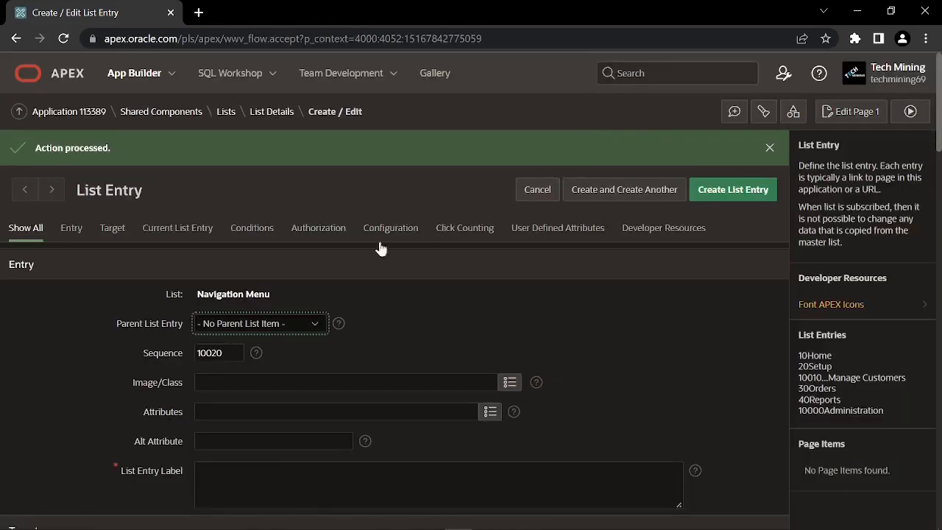
pyautogui.click(208, 326)
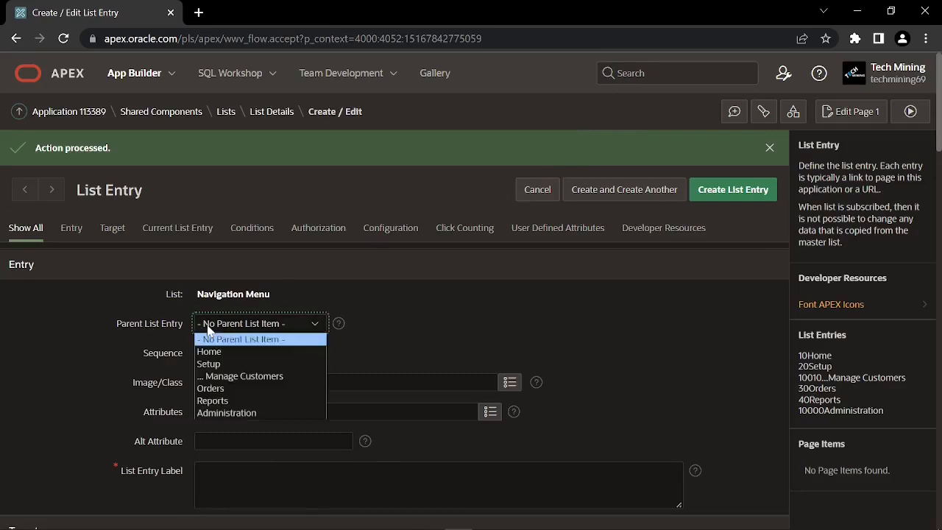
pyautogui.click(221, 363)
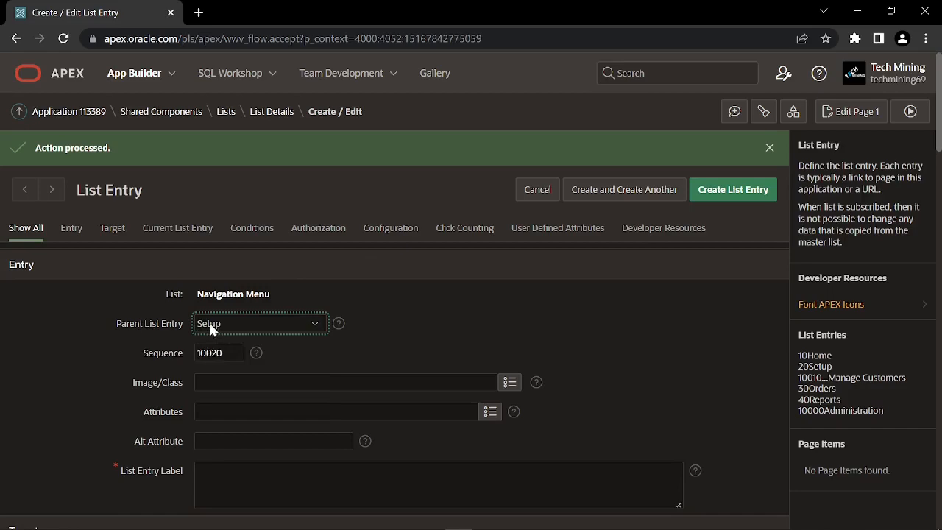
pyautogui.click(507, 384)
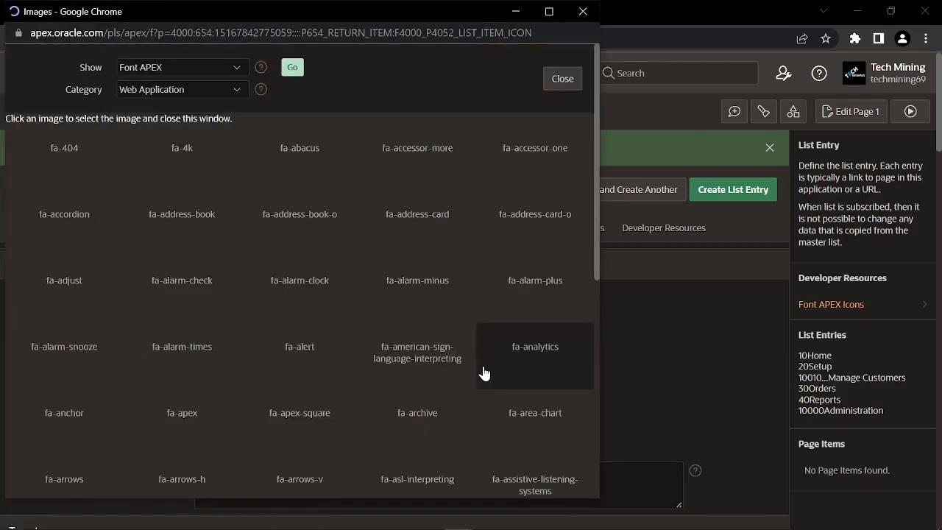
pyautogui.click(420, 360)
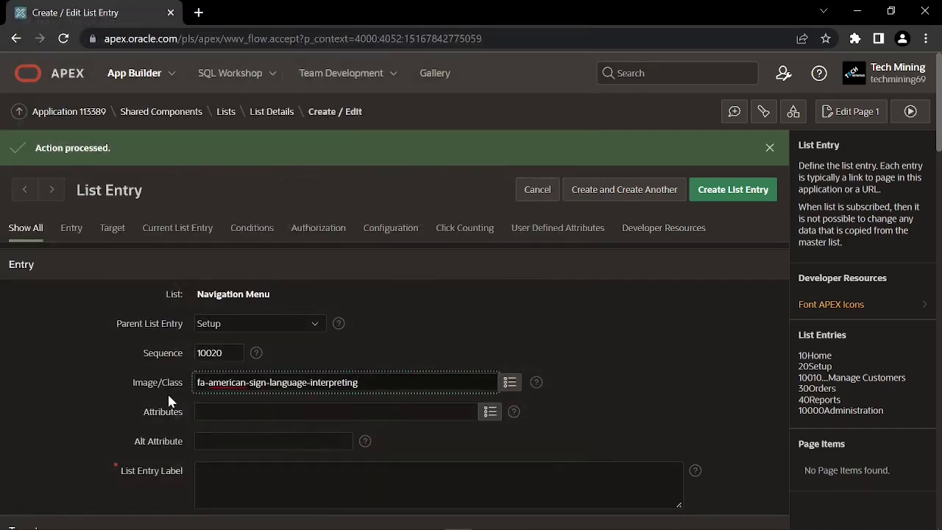
# Label it 'Manage Products', target page 3, and save it while starting another entry
pyautogui.scroll(-1, 170, 401)
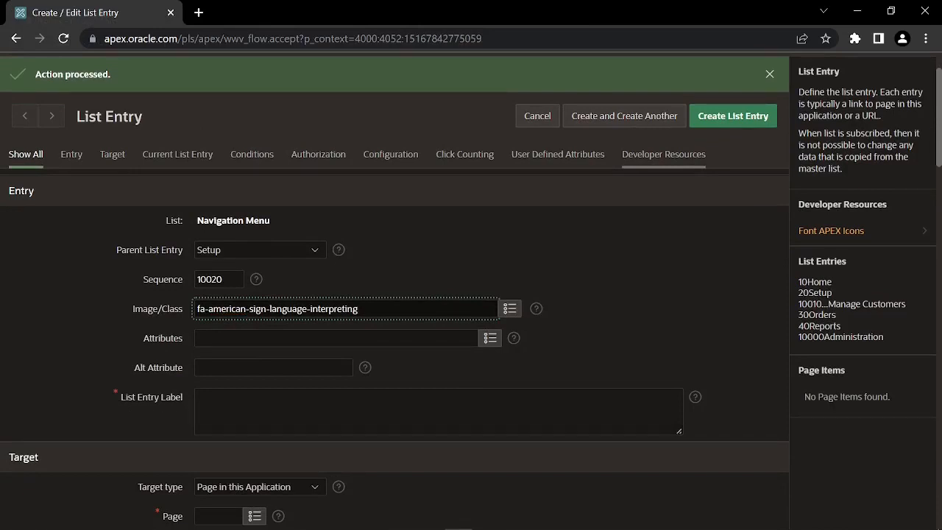
pyautogui.click(173, 410)
pyautogui.write('Manage Products')
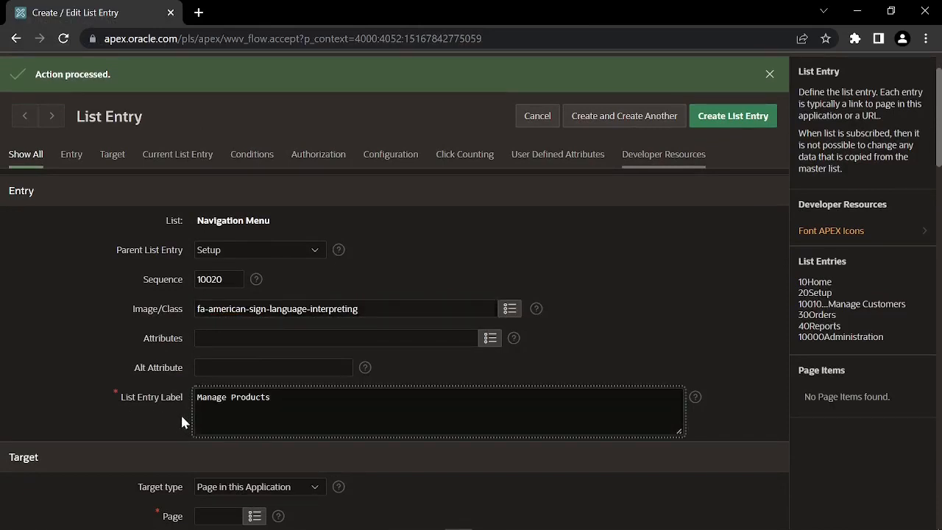
pyautogui.click(179, 409)
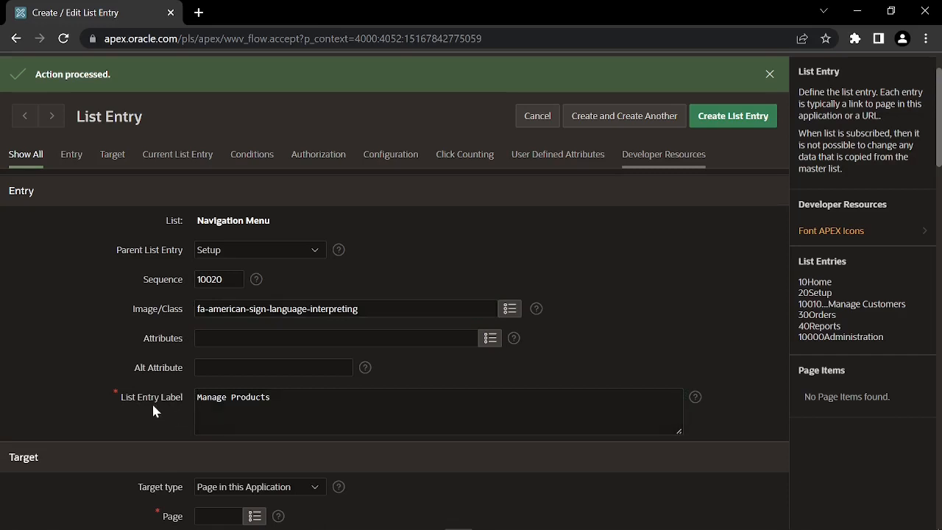
pyautogui.scroll(-1, 151, 402)
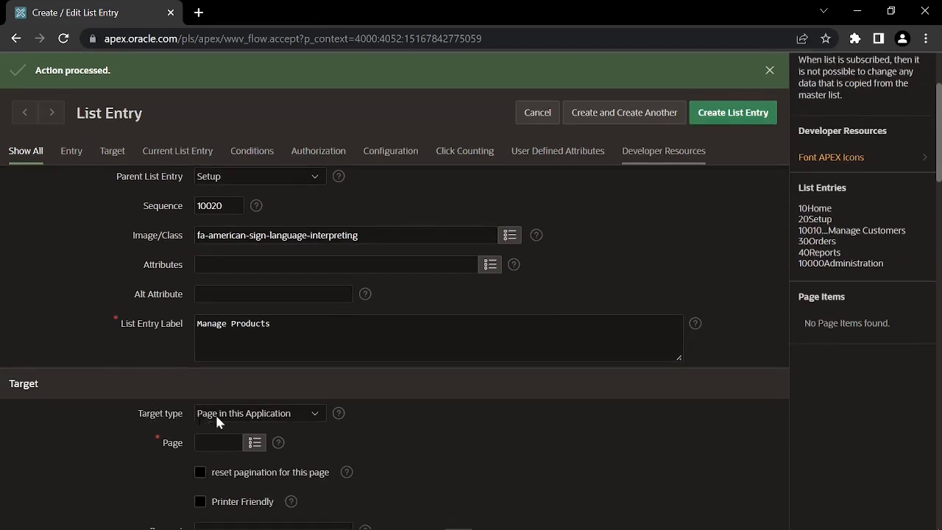
pyautogui.click(206, 442)
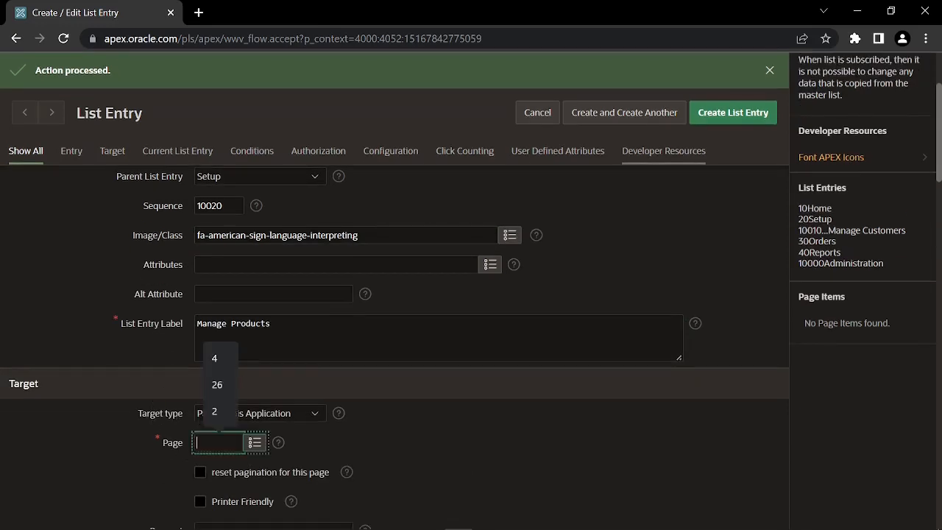
pyautogui.write('3')
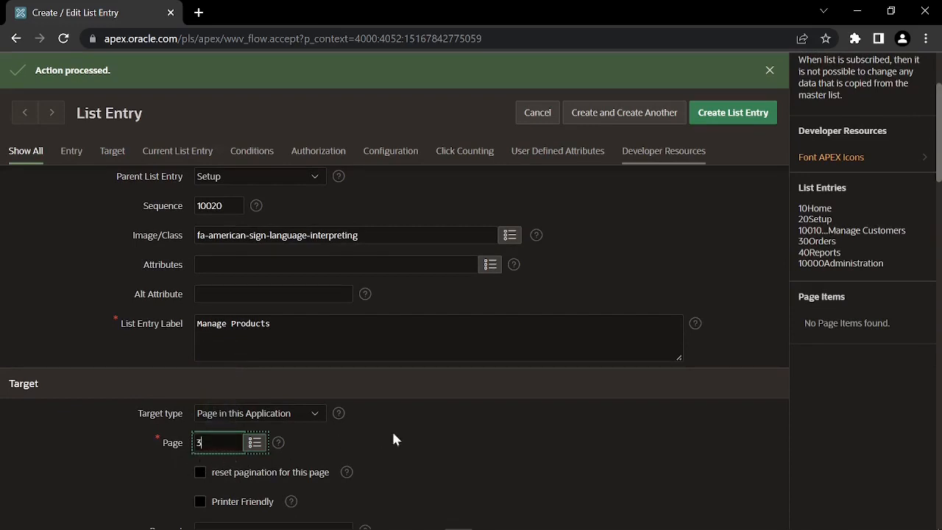
pyautogui.click(621, 117)
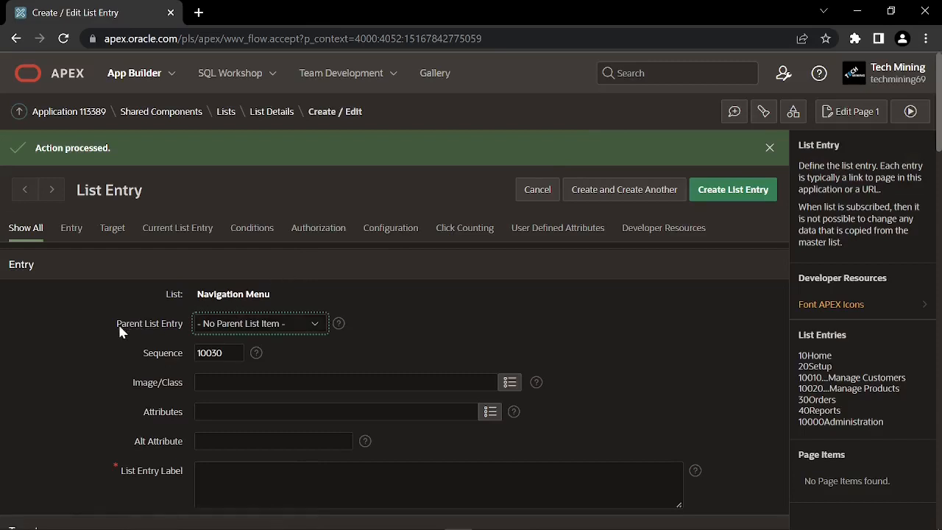
# Place the new entry under Reports and give it the fa-apex-square icon
pyautogui.click(225, 327)
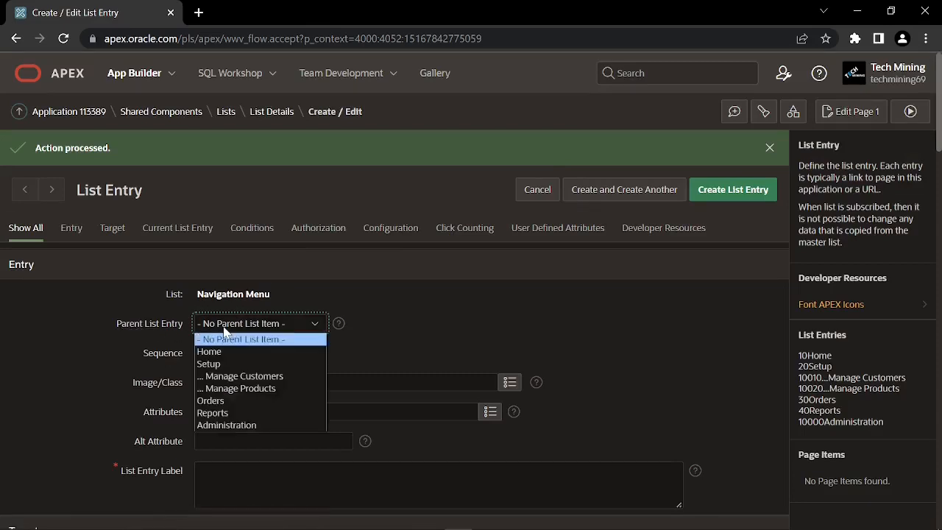
pyautogui.click(238, 413)
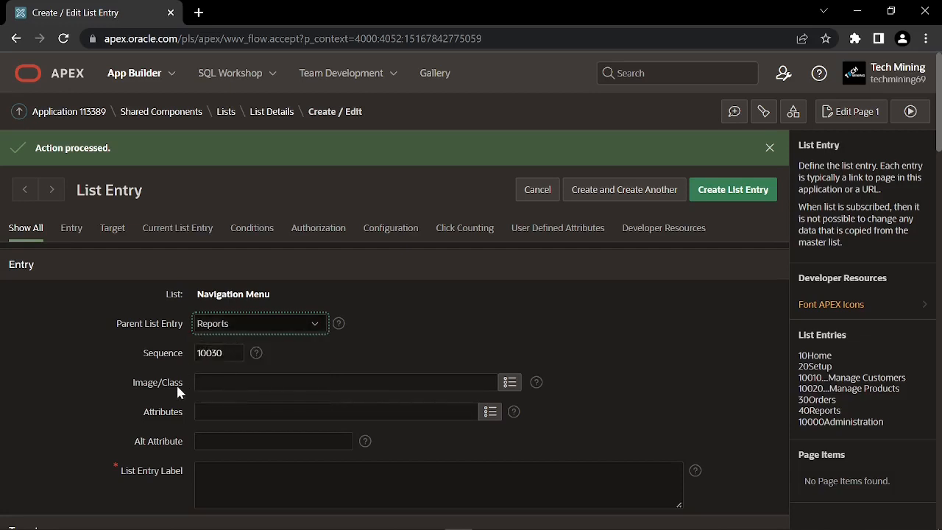
pyautogui.click(509, 384)
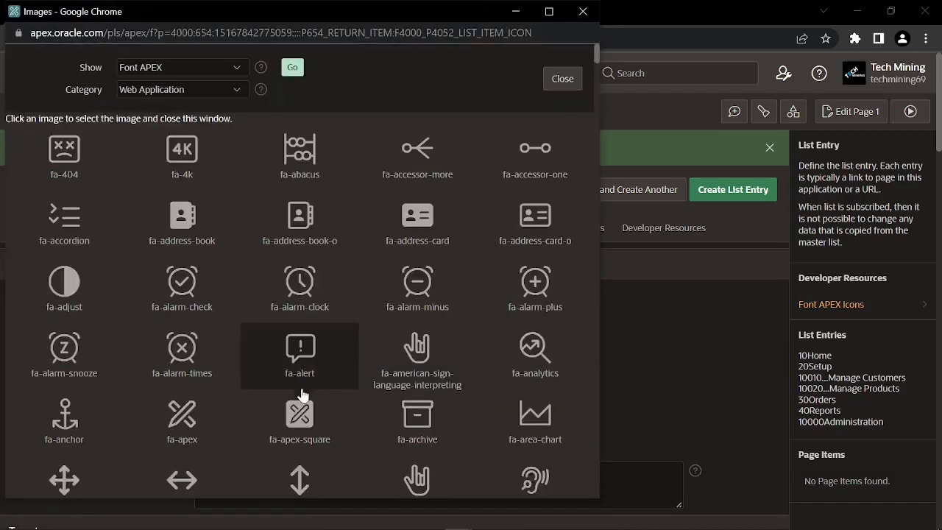
pyautogui.click(302, 435)
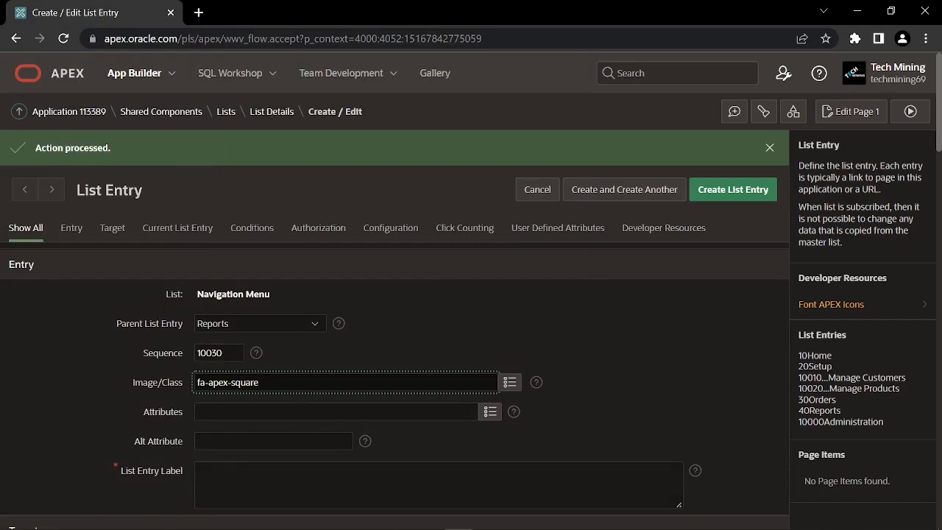
# Label the entry 'Graphical Reports' and set its target page to 26
pyautogui.click(177, 480)
pyautogui.write('Graphical Reports')
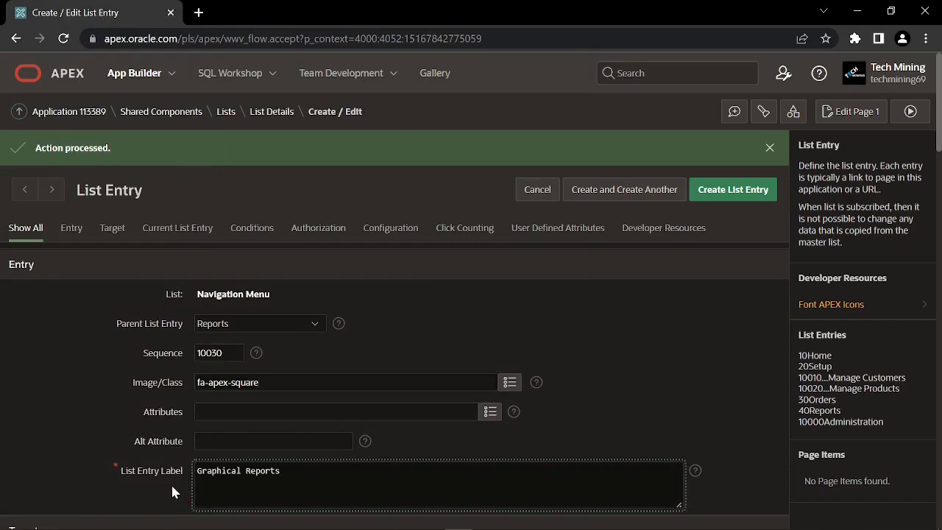
pyautogui.scroll(-1, 163, 457)
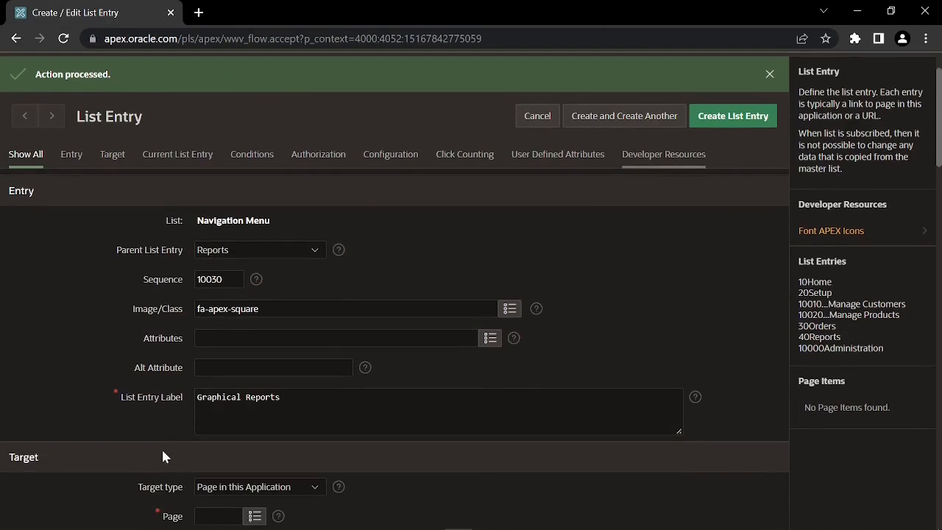
pyautogui.scroll(-2, 161, 449)
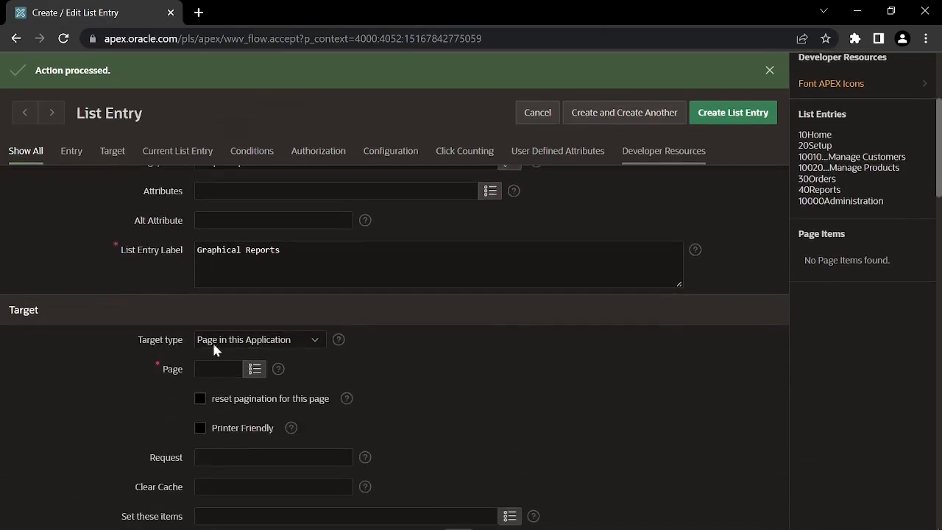
pyautogui.click(213, 368)
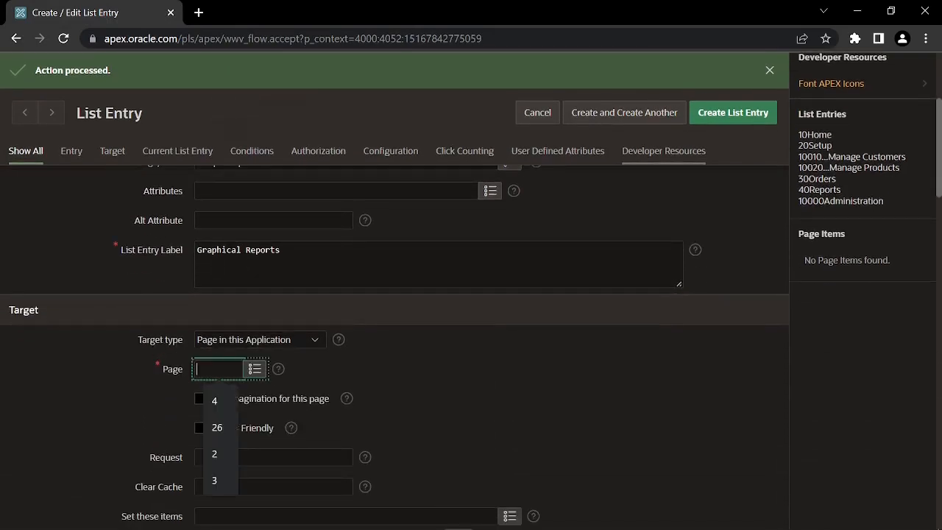
pyautogui.write('26')
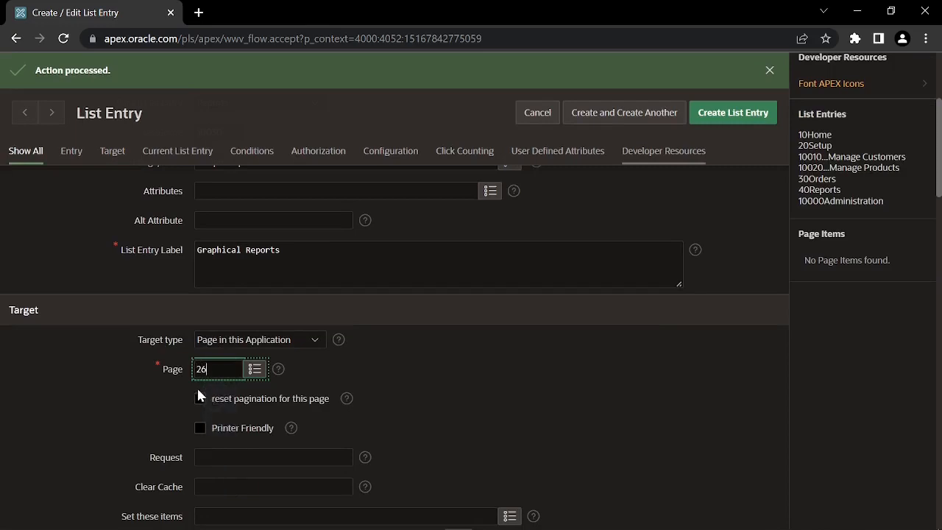
pyautogui.click(173, 388)
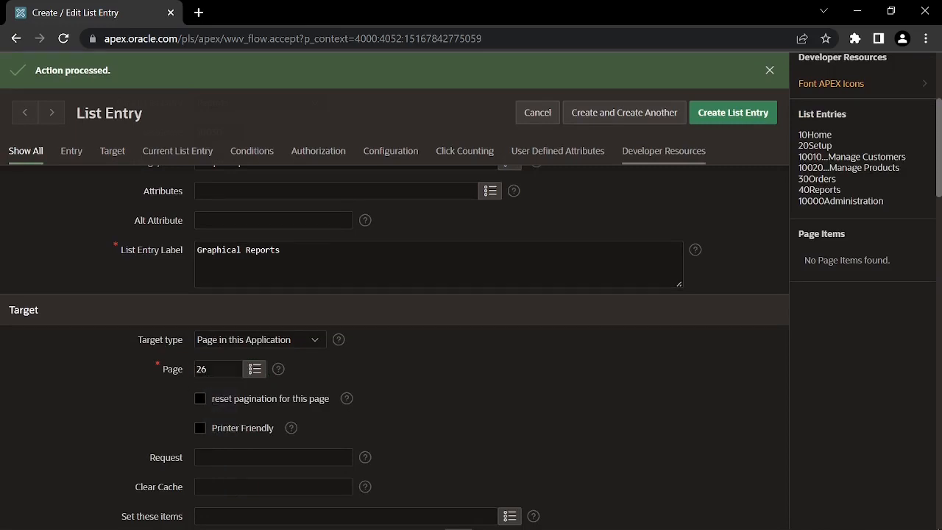
# Save Graphical Reports, then nest a new entry under Reports with the fa-area-chart icon
pyautogui.click(616, 116)
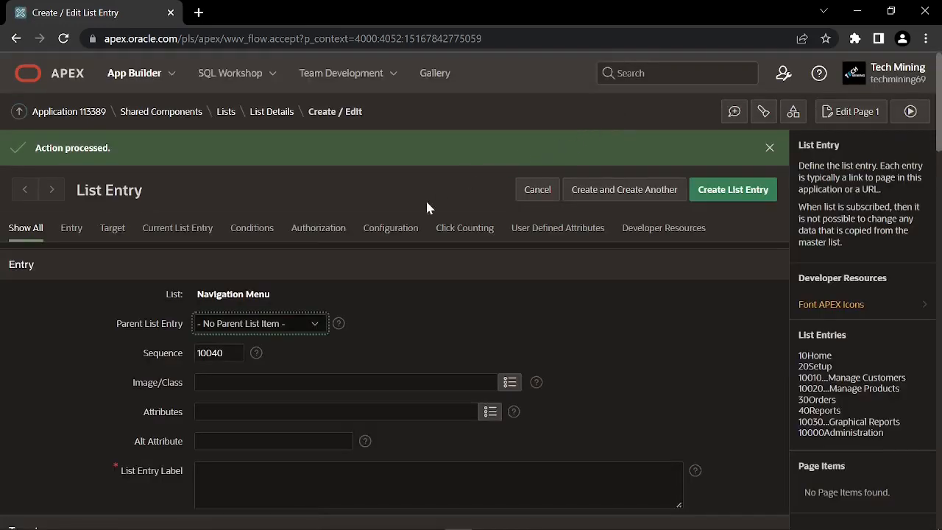
pyautogui.click(212, 331)
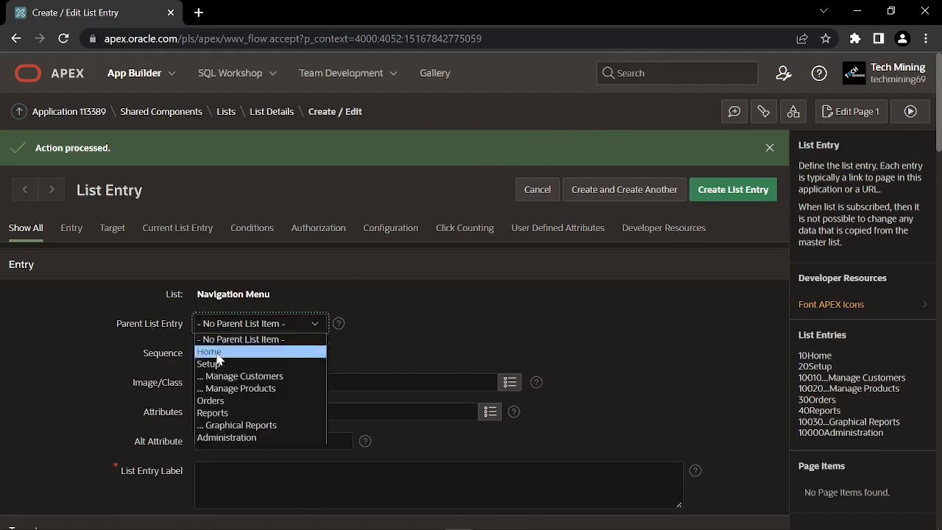
pyautogui.click(224, 414)
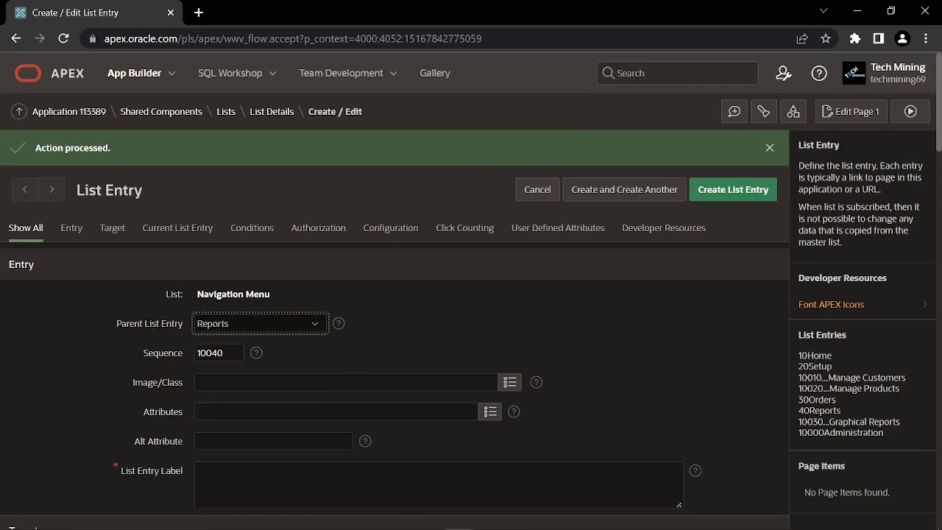
pyautogui.click(509, 383)
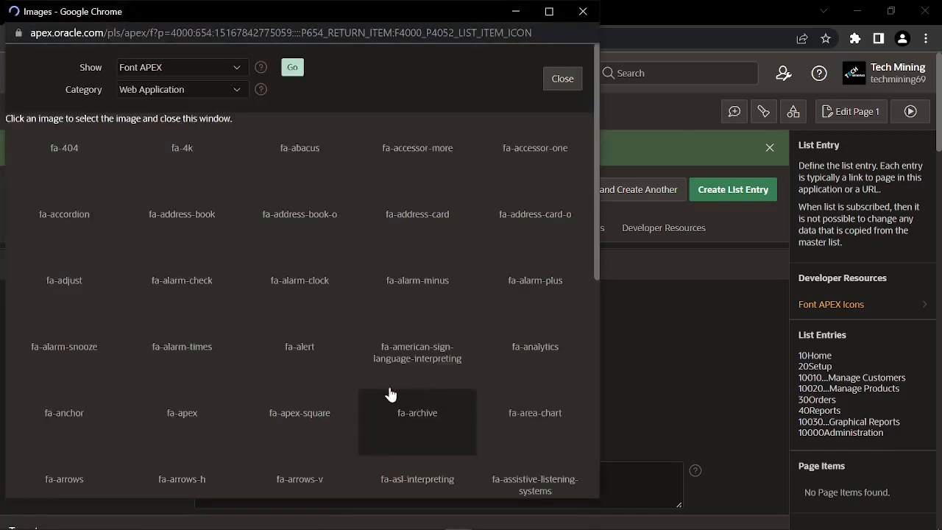
pyautogui.click(527, 434)
# Label the entry 'Advance Reports' and set its target page to 26
pyautogui.scroll(-1, 328, 385)
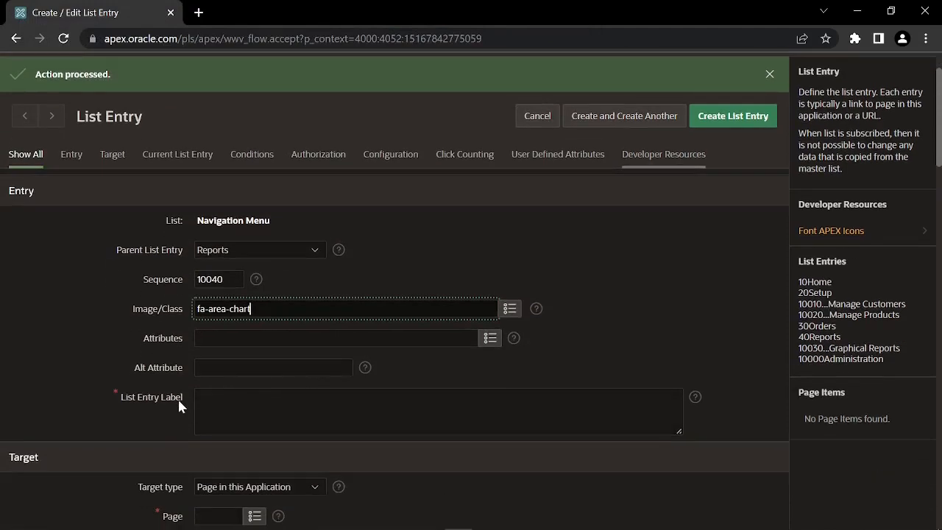
pyautogui.click(177, 398)
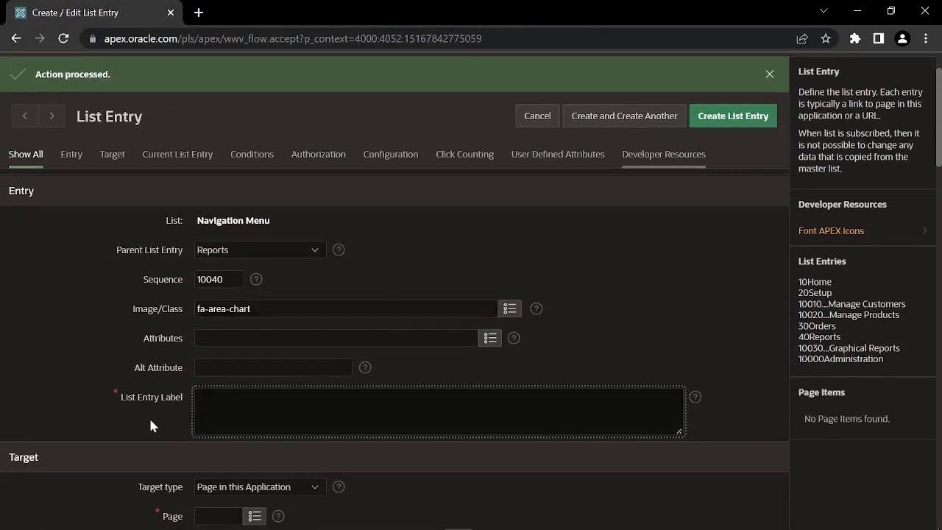
pyautogui.write('Advance Reports')
pyautogui.click(181, 414)
pyautogui.scroll(-2, 173, 408)
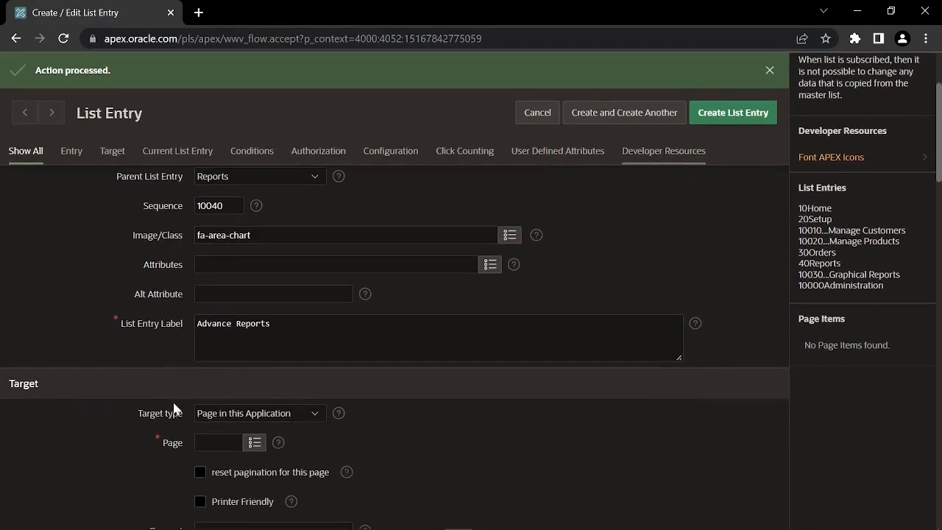
pyautogui.scroll(-1, 180, 396)
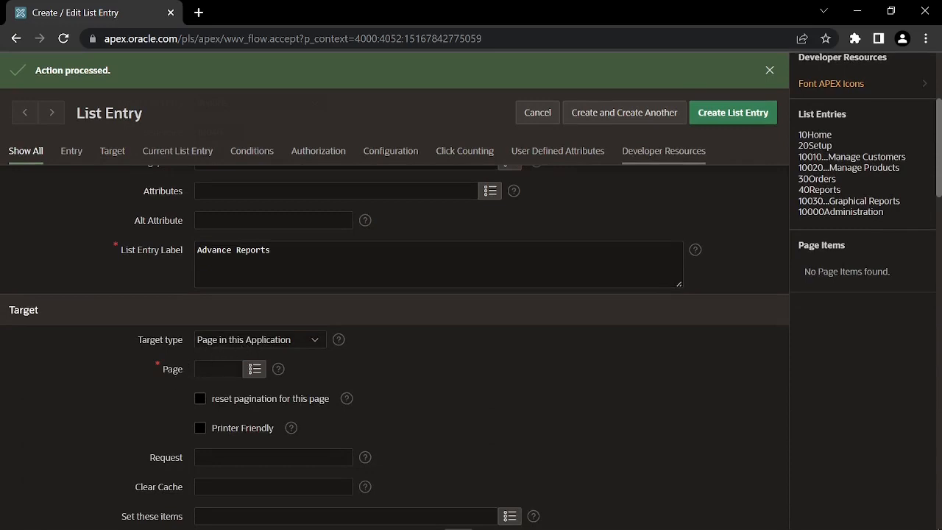
pyautogui.click(217, 369)
pyautogui.click(212, 398)
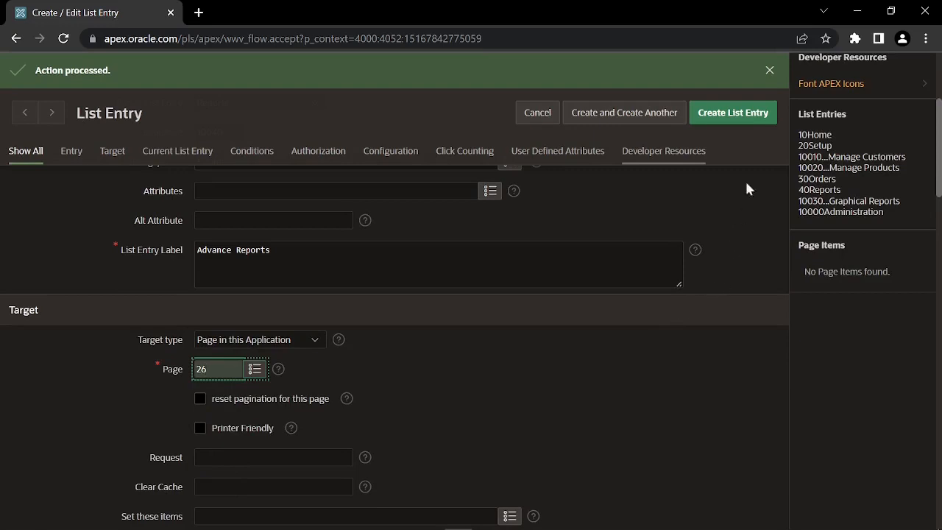
# Save the Advance Reports entry, review the resequenced nine-entry list, and begin a new entry at 10080
pyautogui.click(739, 115)
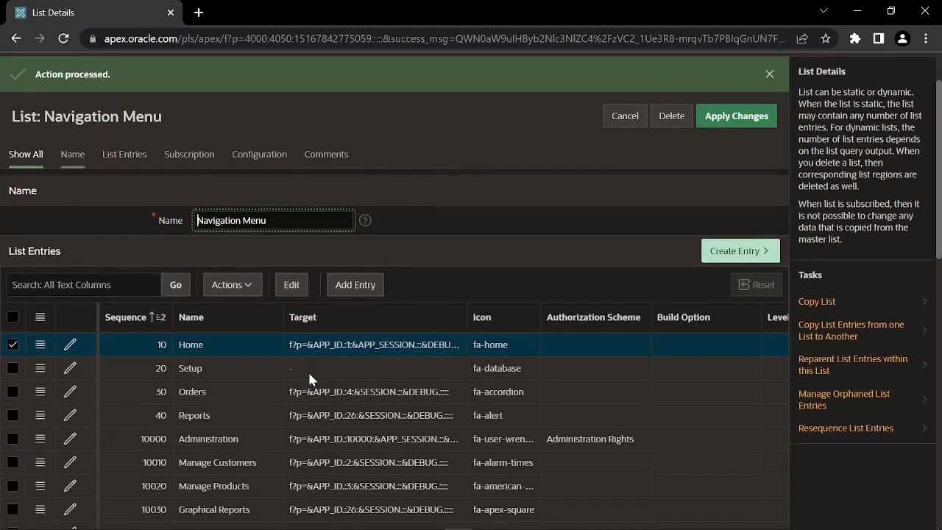
pyautogui.scroll(-1, 308, 370)
pyautogui.scroll(-1, 307, 366)
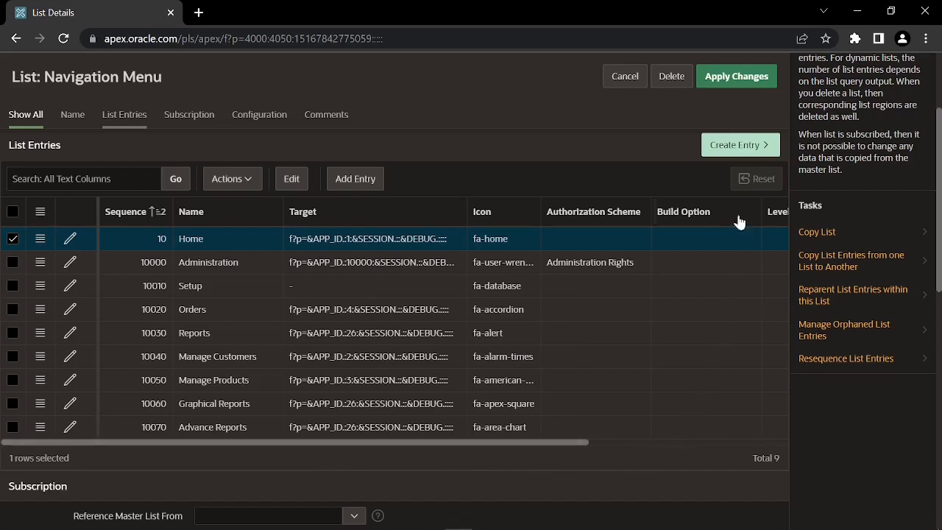
pyautogui.click(733, 148)
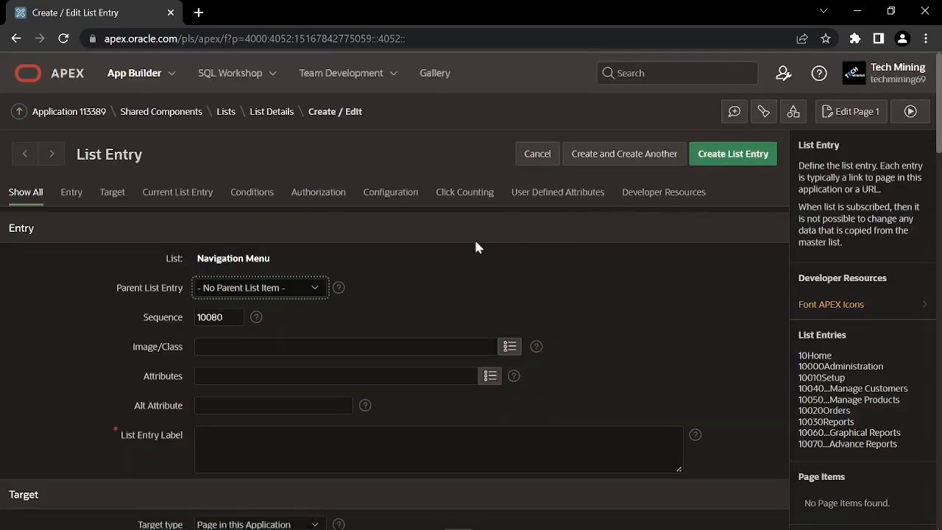
# Create the Customer Orders entry under Graphical Reports targeting page 17, then save and create another
pyautogui.click(243, 286)
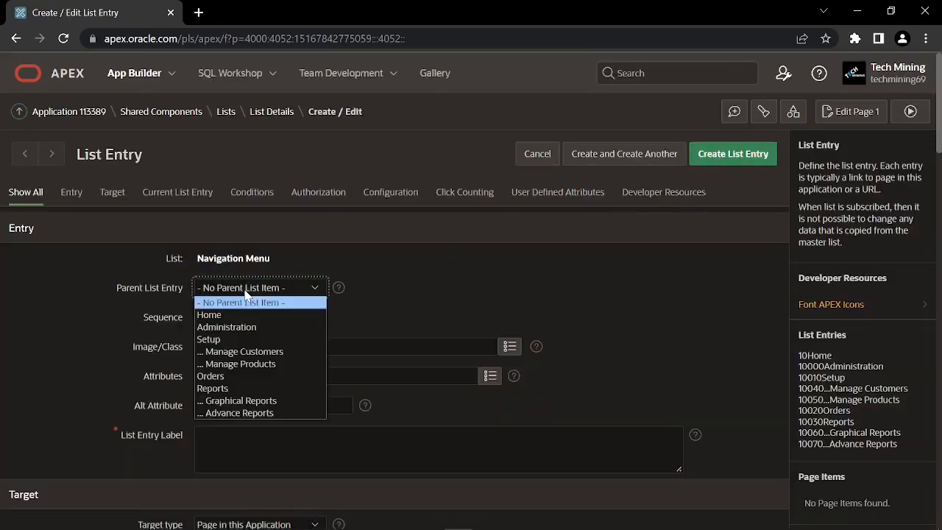
pyautogui.click(264, 400)
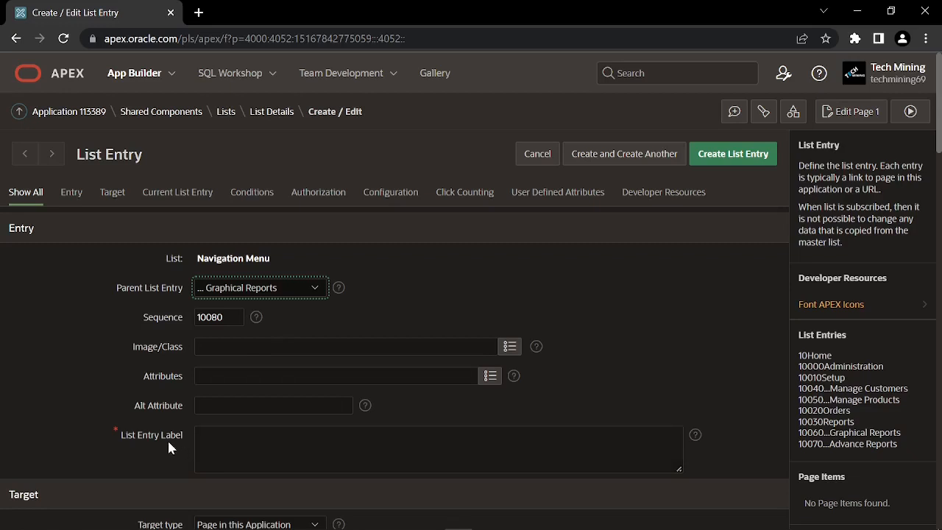
pyautogui.click(243, 449)
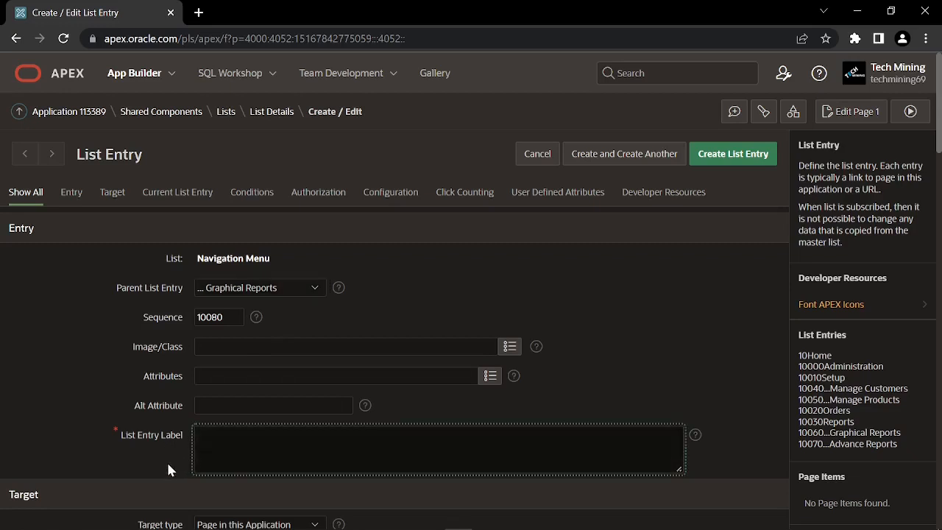
pyautogui.write('Customer Orders')
pyautogui.scroll(-1, 234, 476)
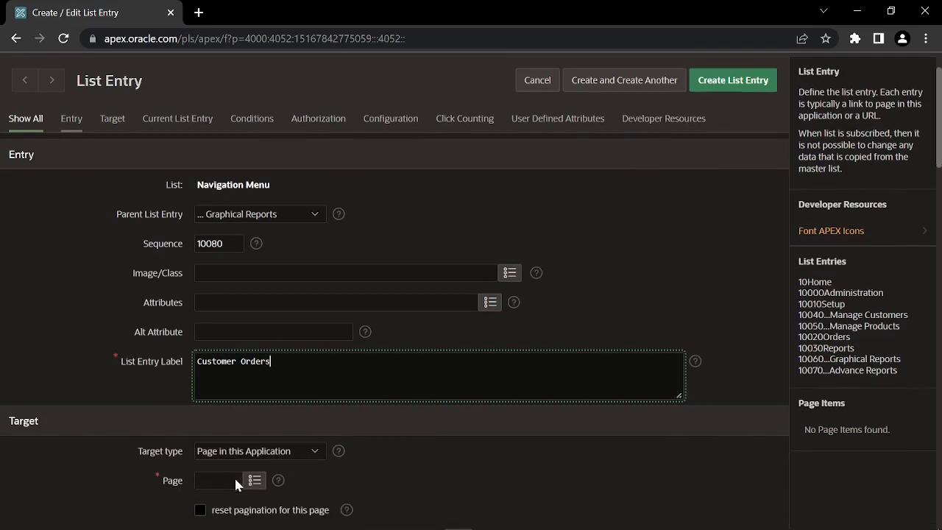
pyautogui.scroll(-1, 174, 442)
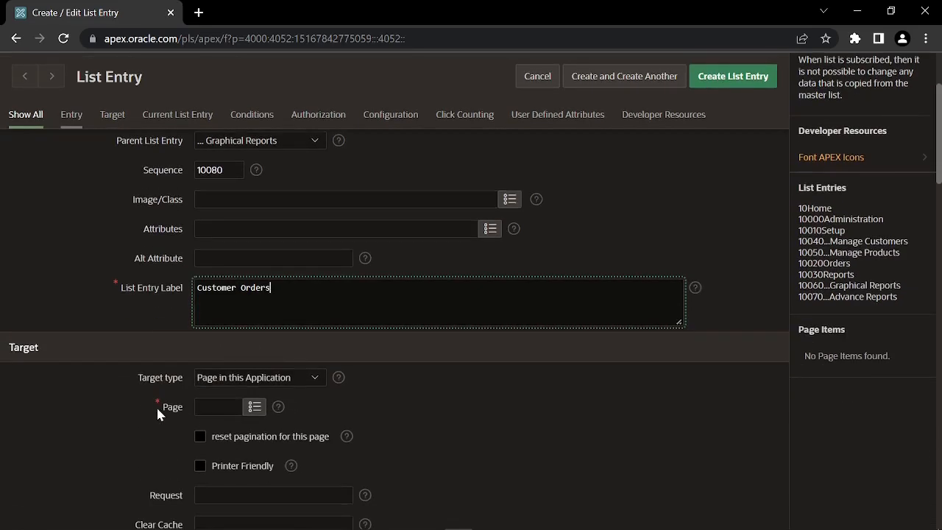
pyautogui.click(196, 412)
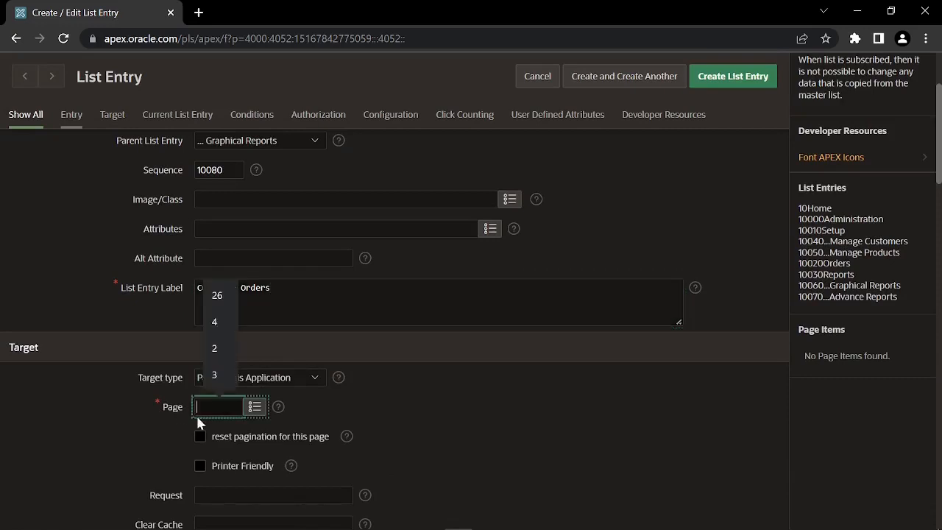
pyautogui.write('17')
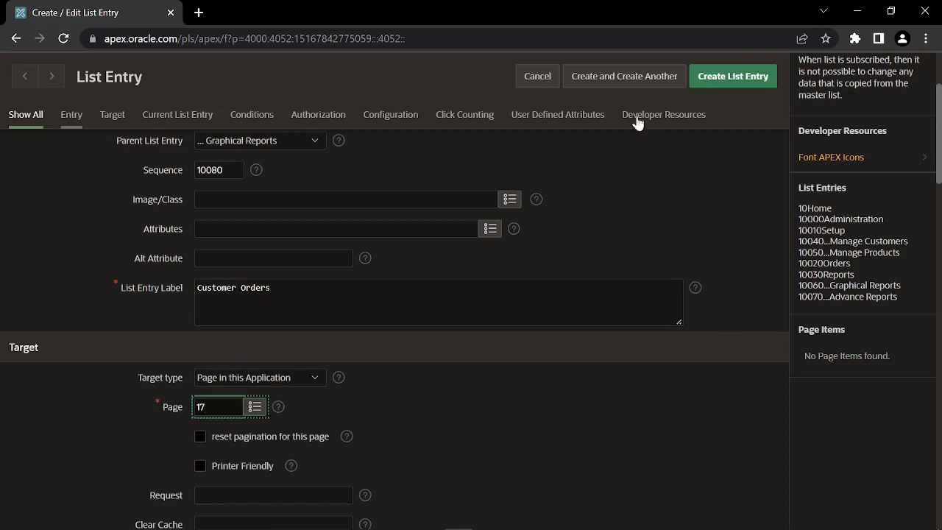
pyautogui.click(623, 79)
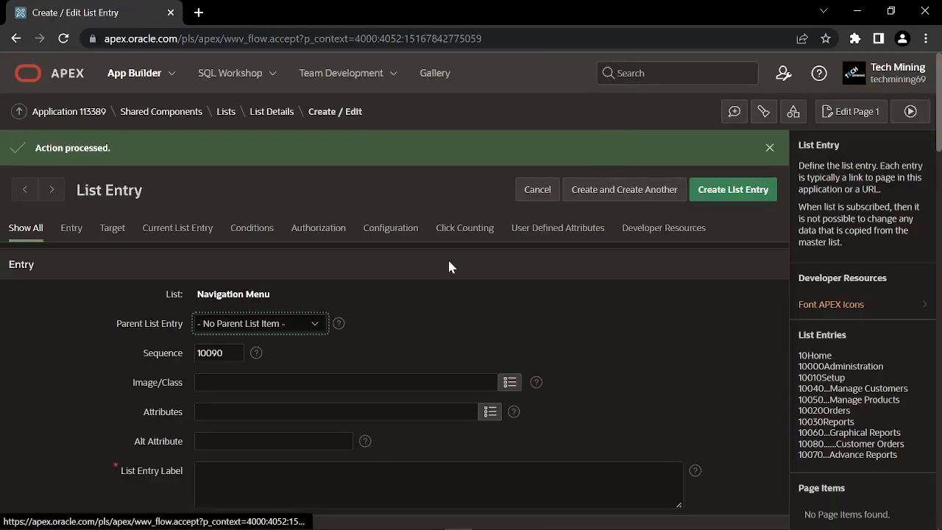
# Create Sales By Category/Products under Graphical Reports targeting page 16, then save and create another
pyautogui.click(305, 323)
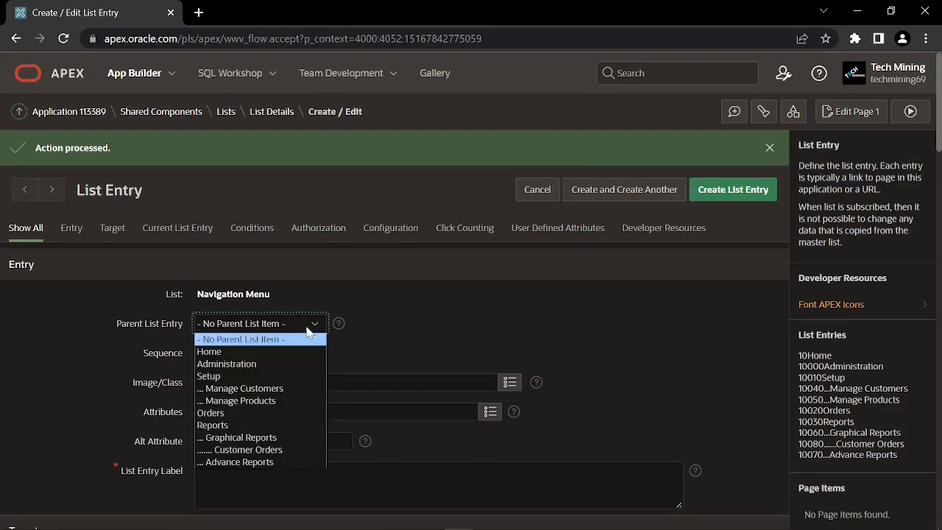
pyautogui.click(298, 437)
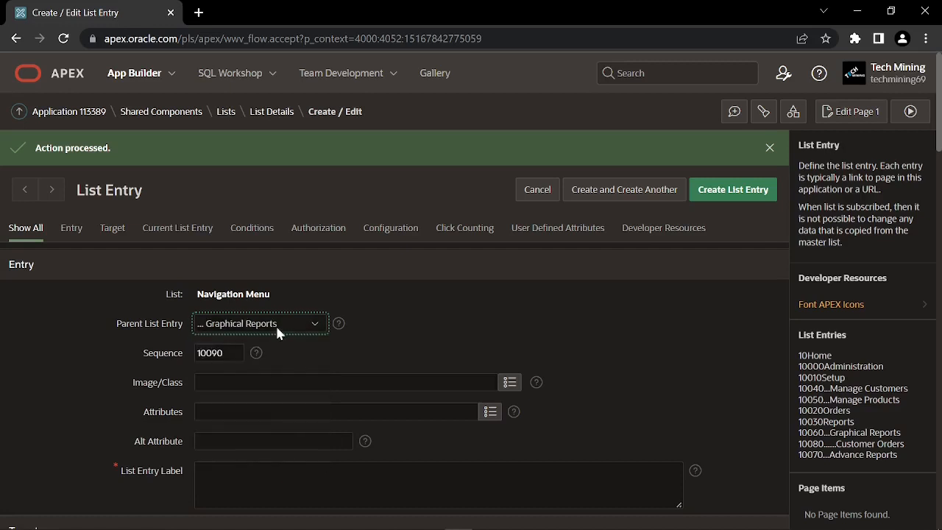
pyautogui.scroll(-1, 187, 414)
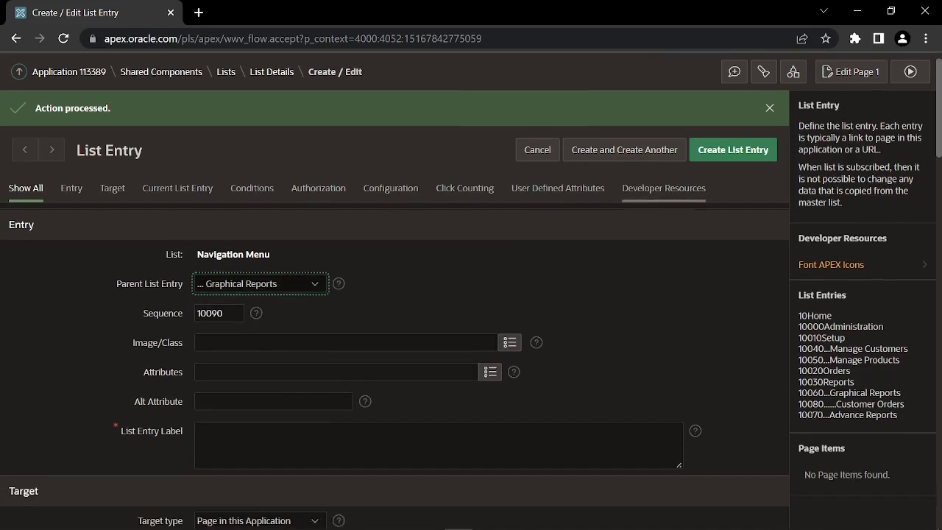
pyautogui.click(200, 427)
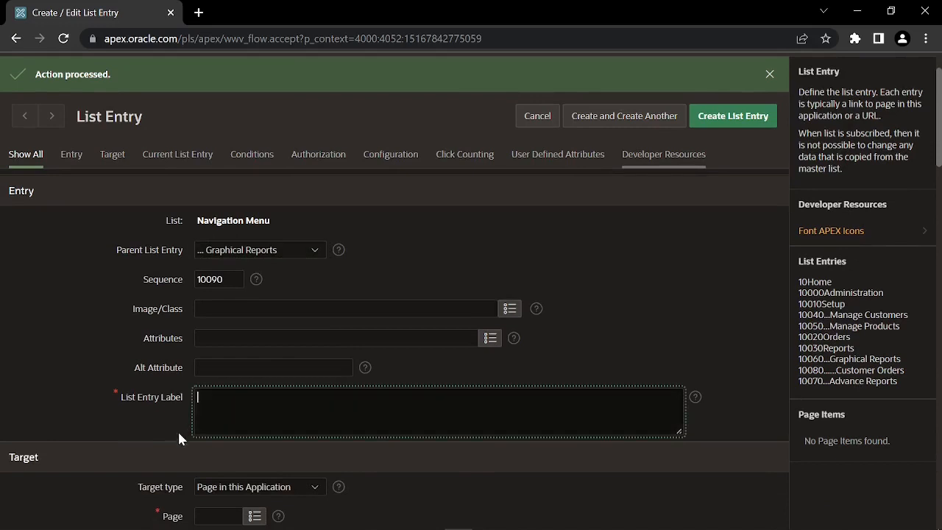
pyautogui.write('Sales By Category/Products')
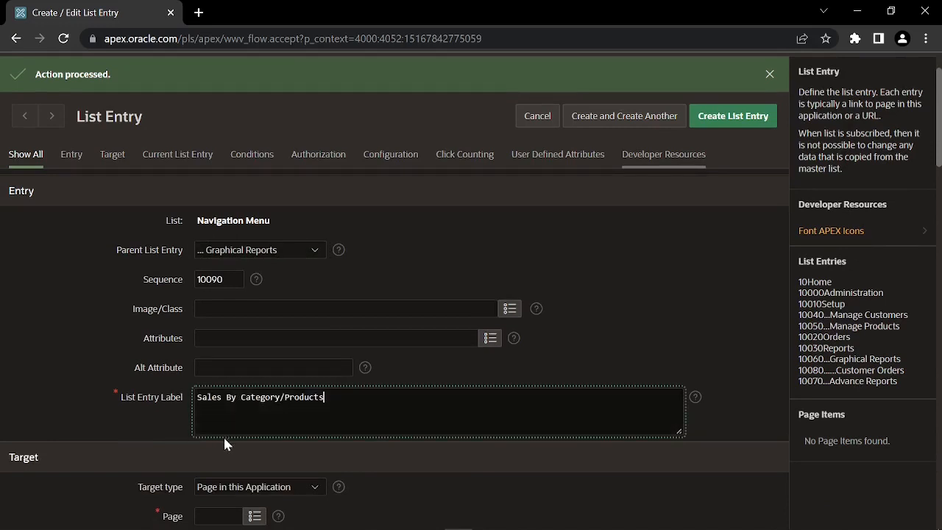
pyautogui.scroll(-1, 235, 444)
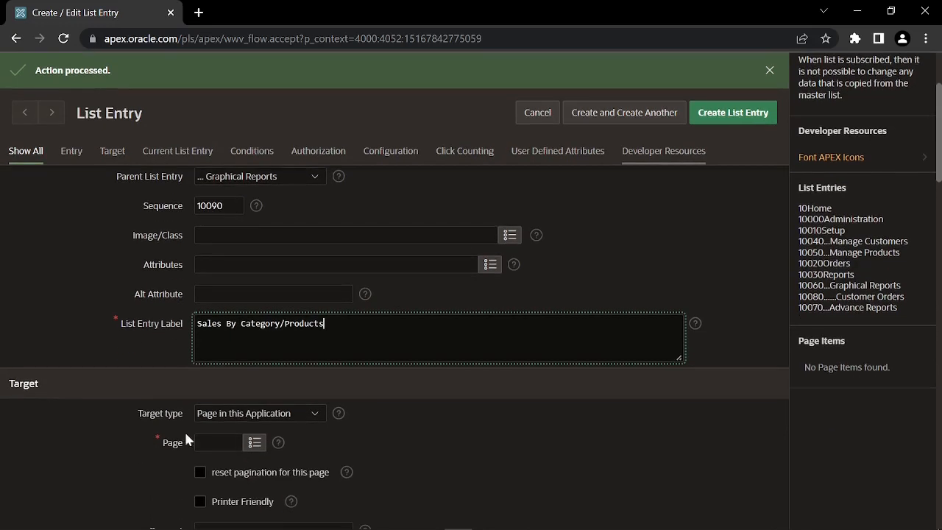
pyautogui.click(215, 442)
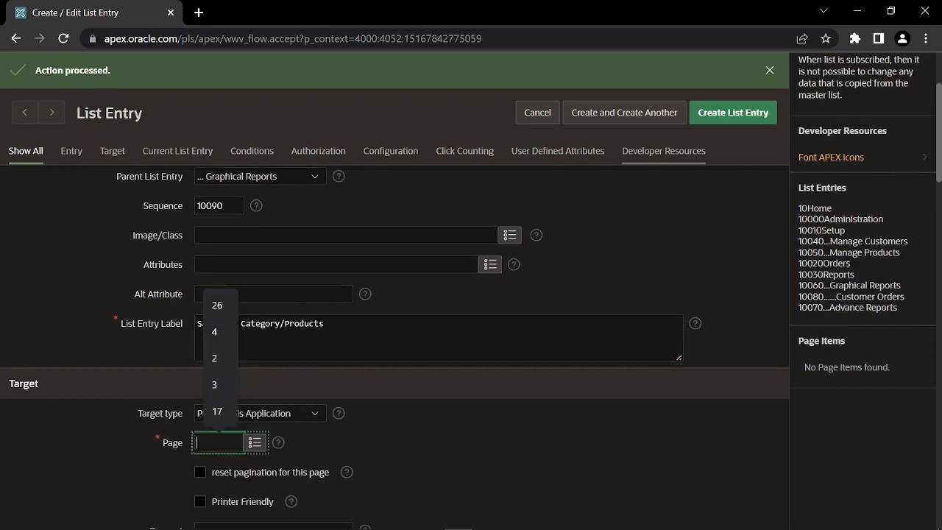
pyautogui.write('16')
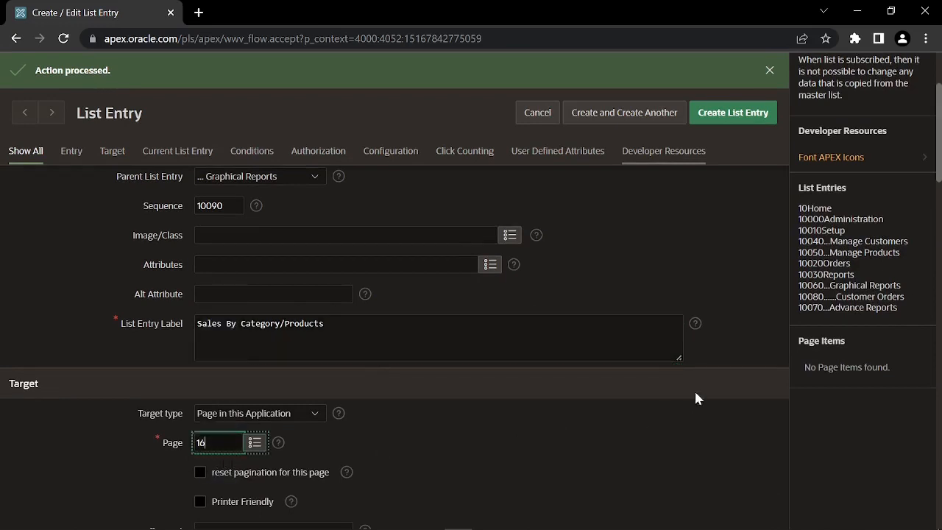
pyautogui.click(622, 118)
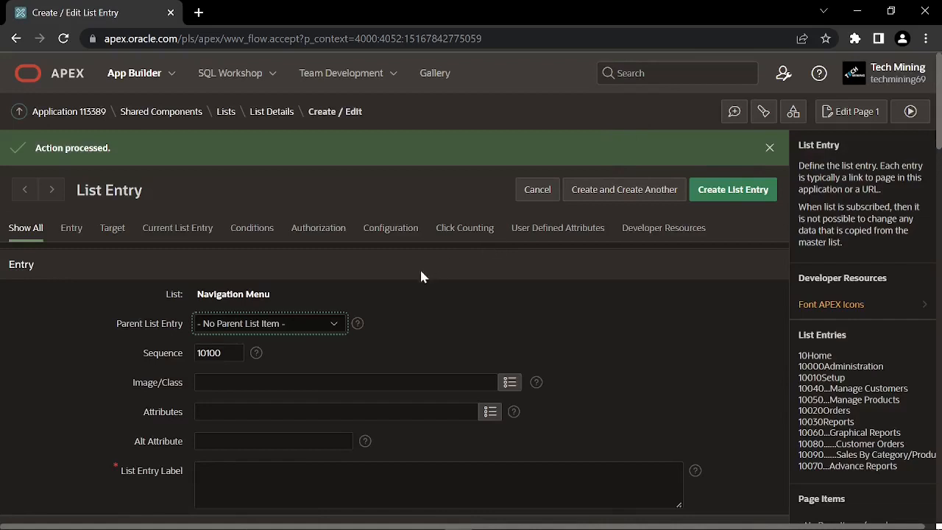
# Create Sales by Category/Month under Graphical Reports targeting page 5, then save and create another
pyautogui.click(328, 330)
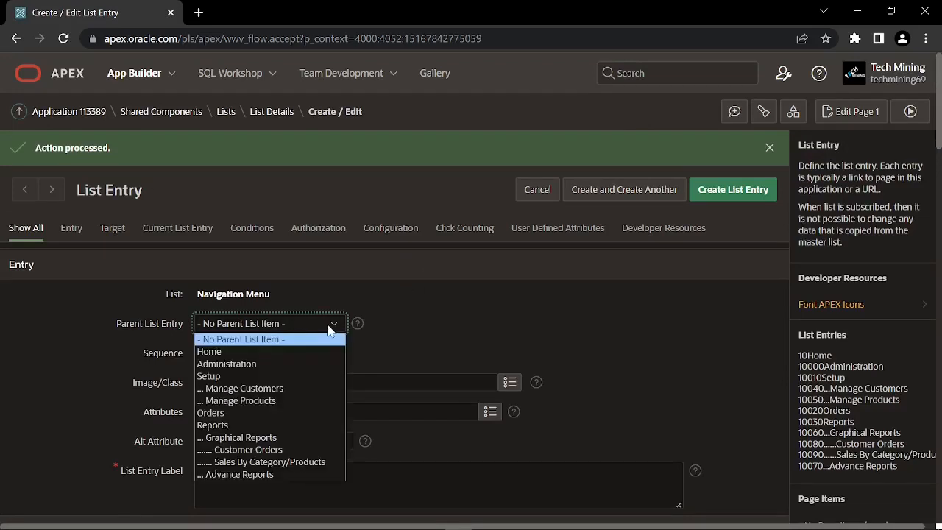
pyautogui.click(289, 438)
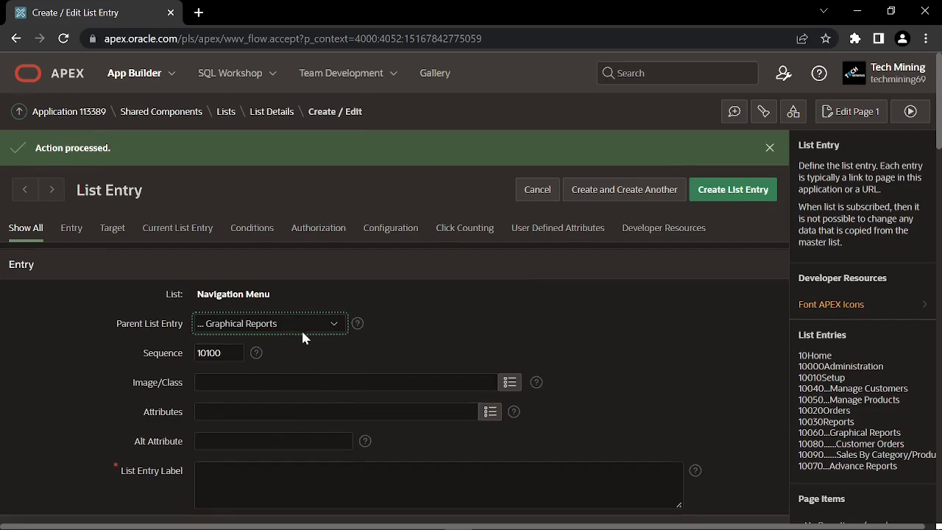
pyautogui.scroll(-2, 301, 328)
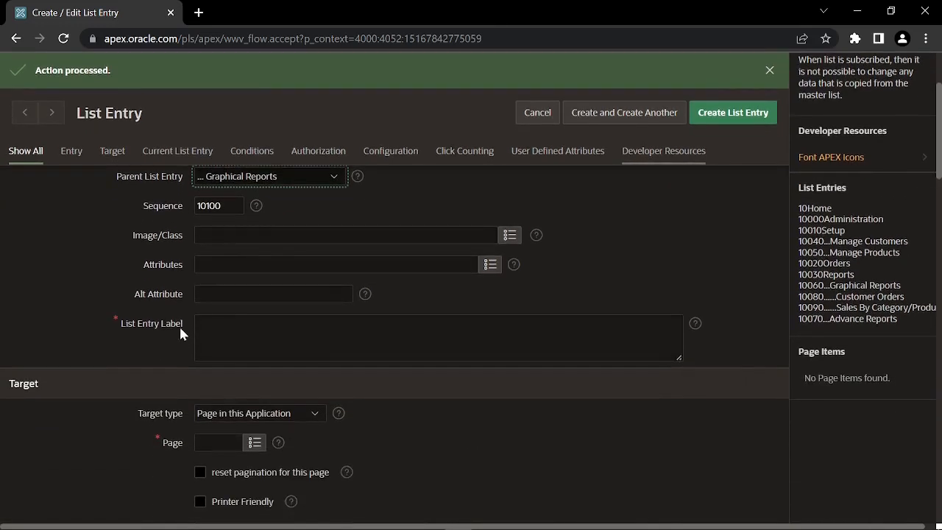
pyautogui.click(204, 334)
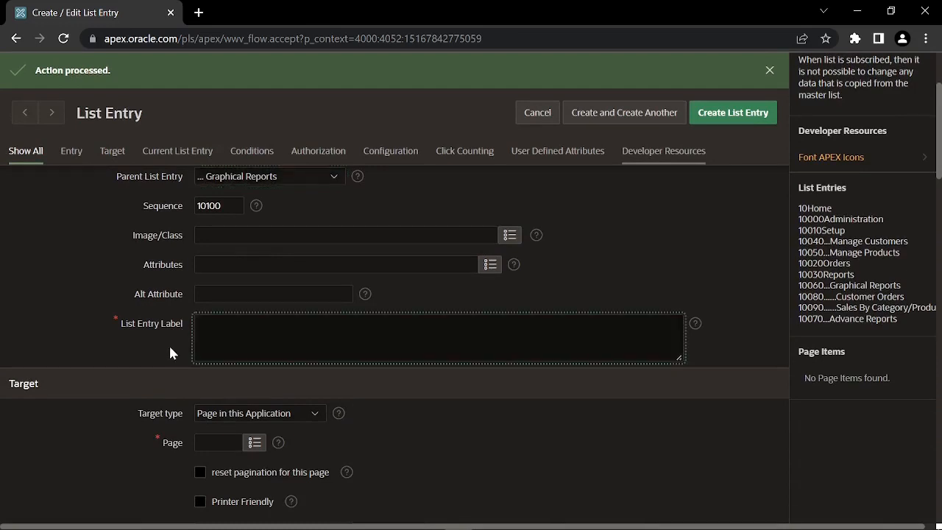
pyautogui.write('Sales by Category/Month')
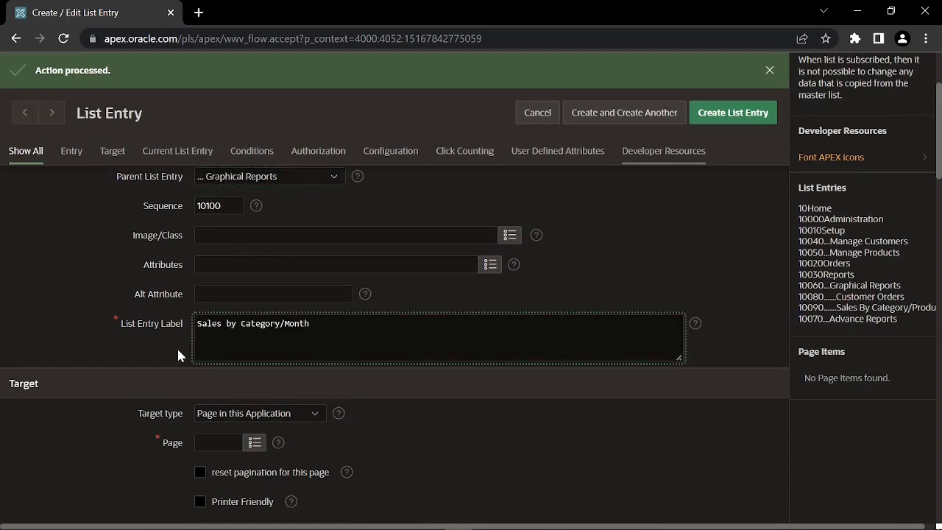
pyautogui.scroll(-1, 193, 363)
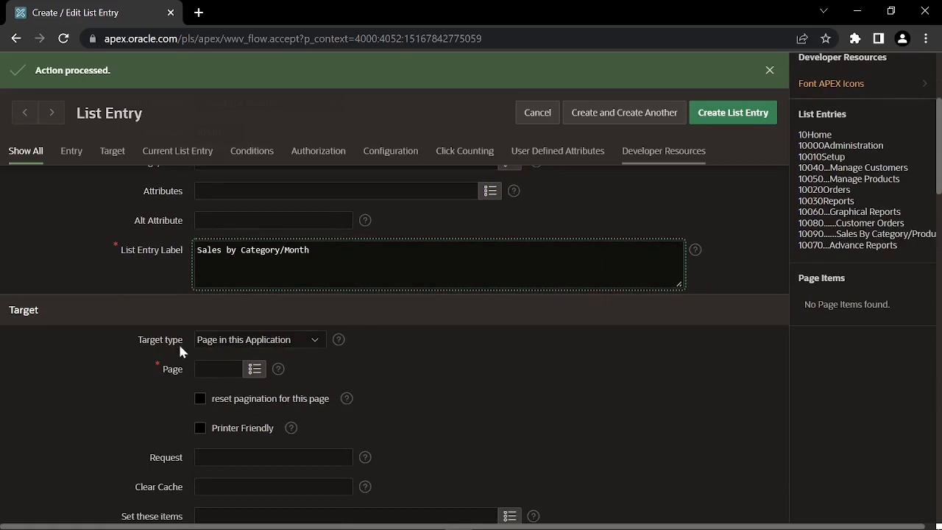
pyautogui.click(217, 369)
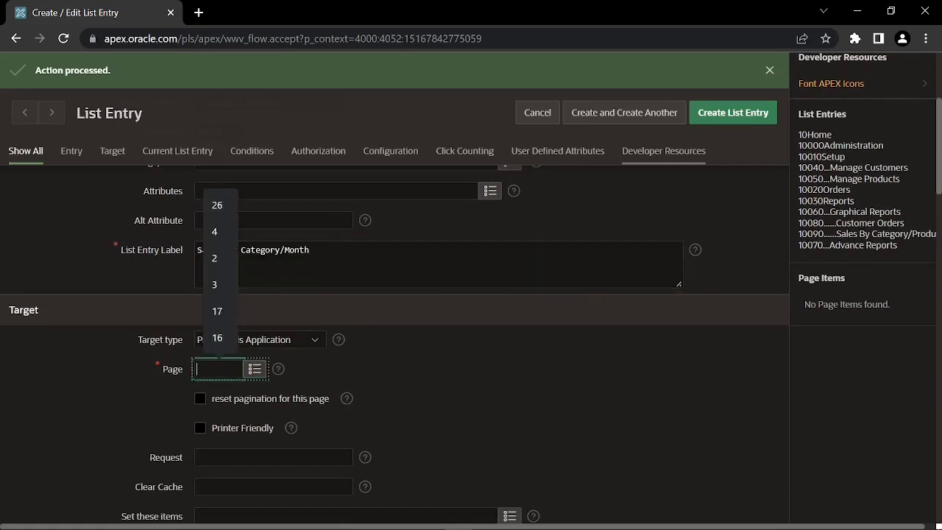
pyautogui.write('5')
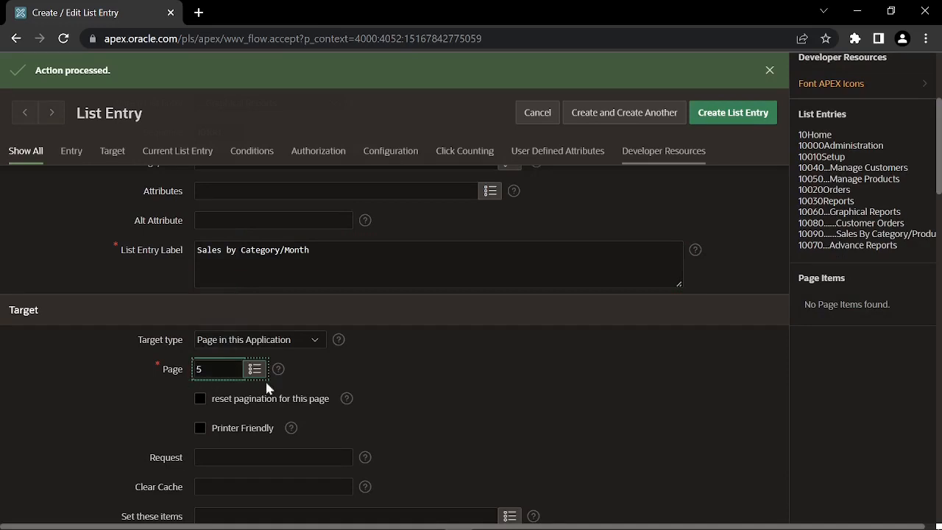
pyautogui.click(625, 117)
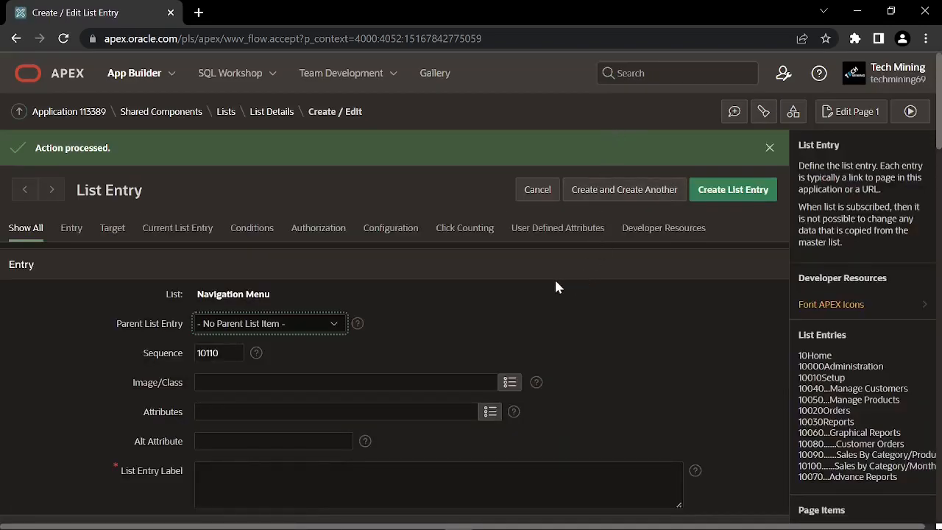
# Create the Order Calendar entry under Graphical Reports targeting page 10, then save and create another
pyautogui.click(335, 322)
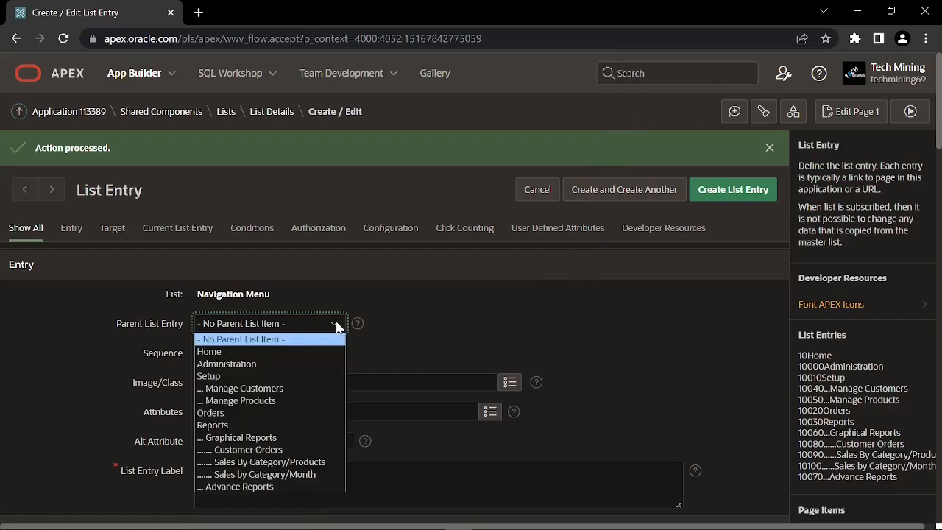
pyautogui.click(295, 436)
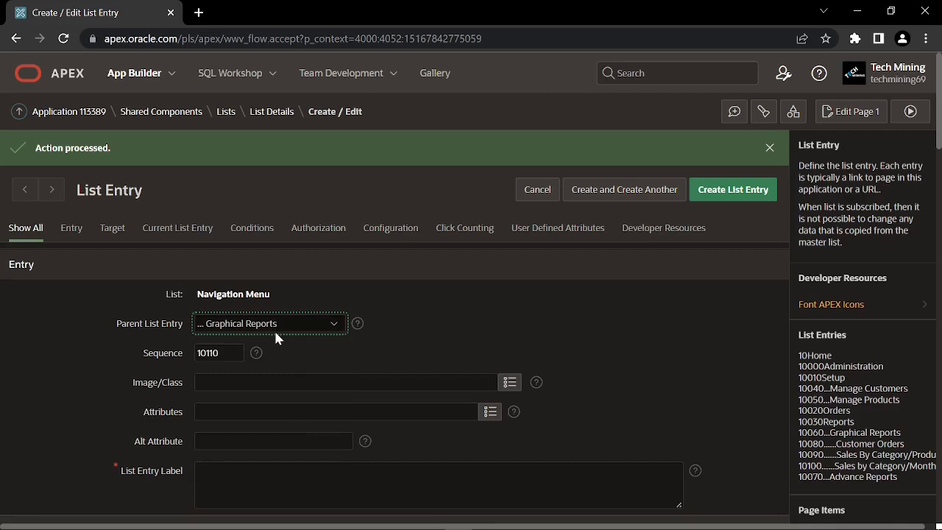
pyautogui.scroll(-1, 274, 329)
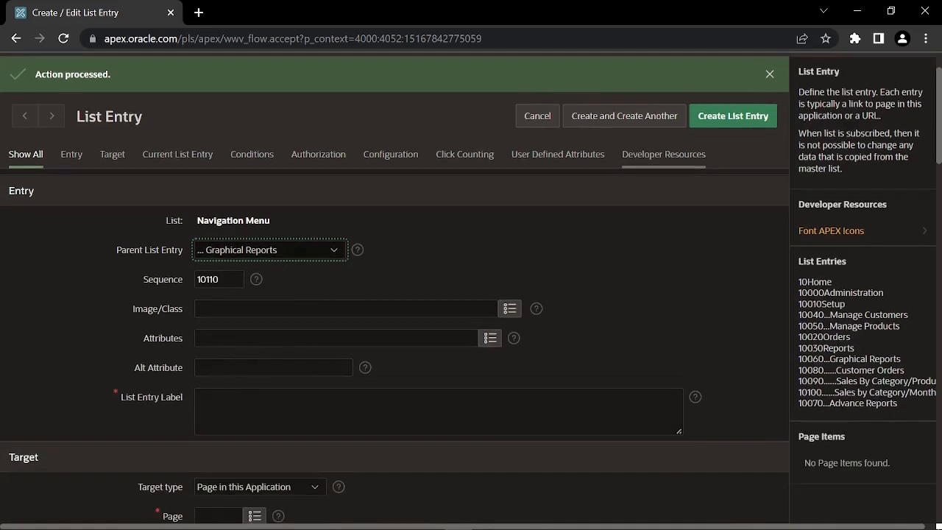
pyautogui.click(197, 425)
pyautogui.write('Order Calendar')
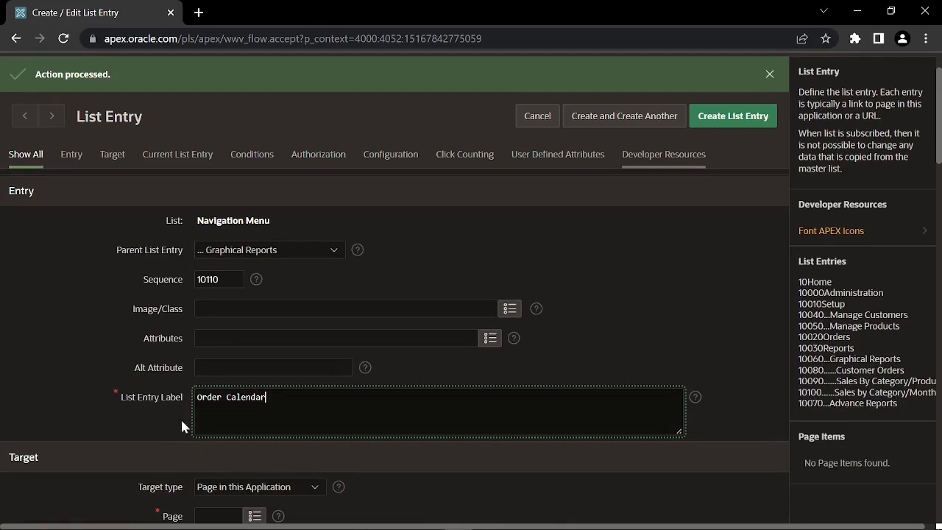
pyautogui.scroll(-2, 193, 454)
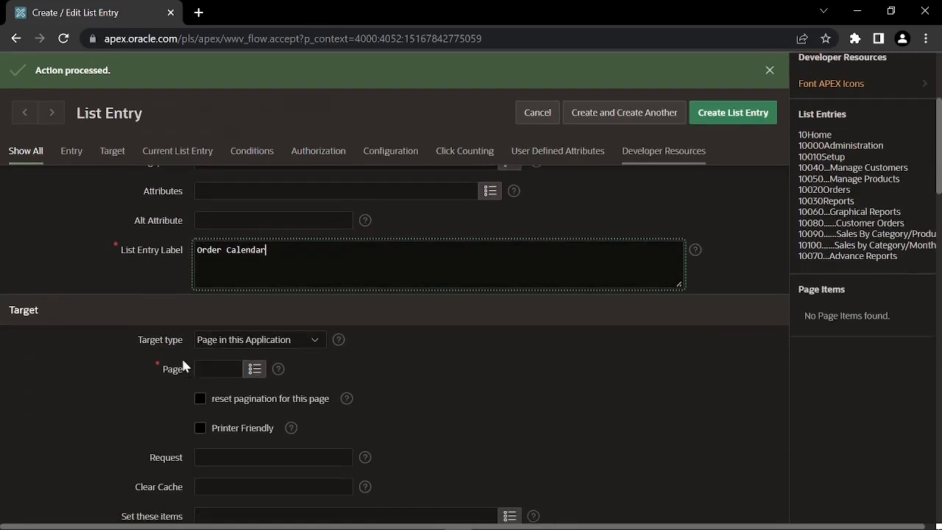
pyautogui.click(207, 375)
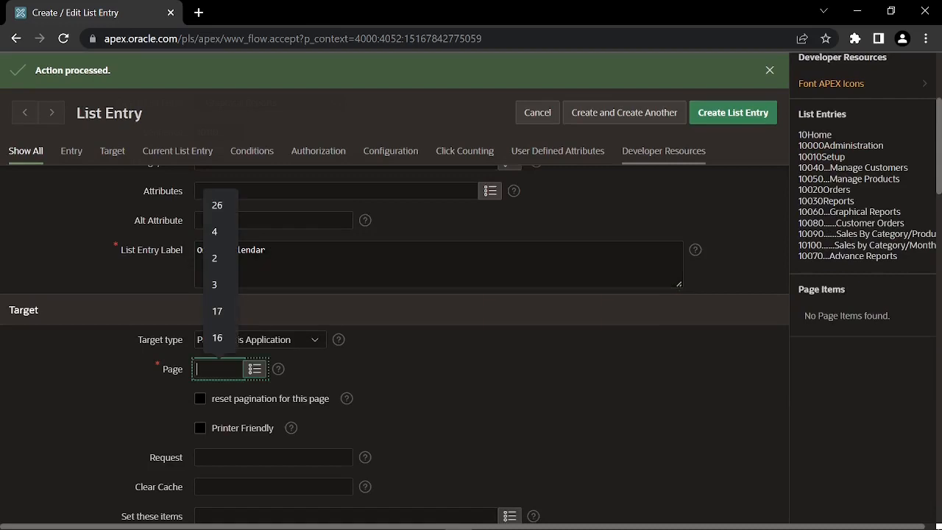
pyautogui.write('10')
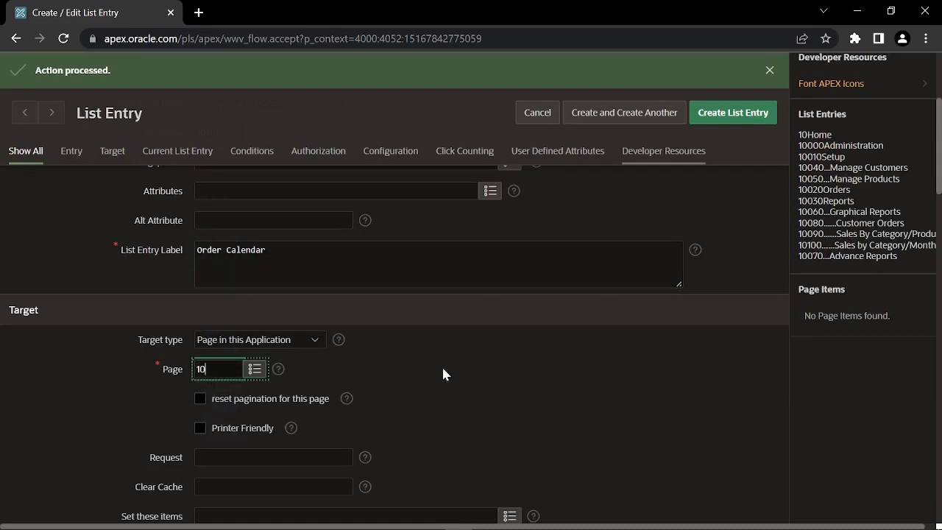
pyautogui.click(635, 118)
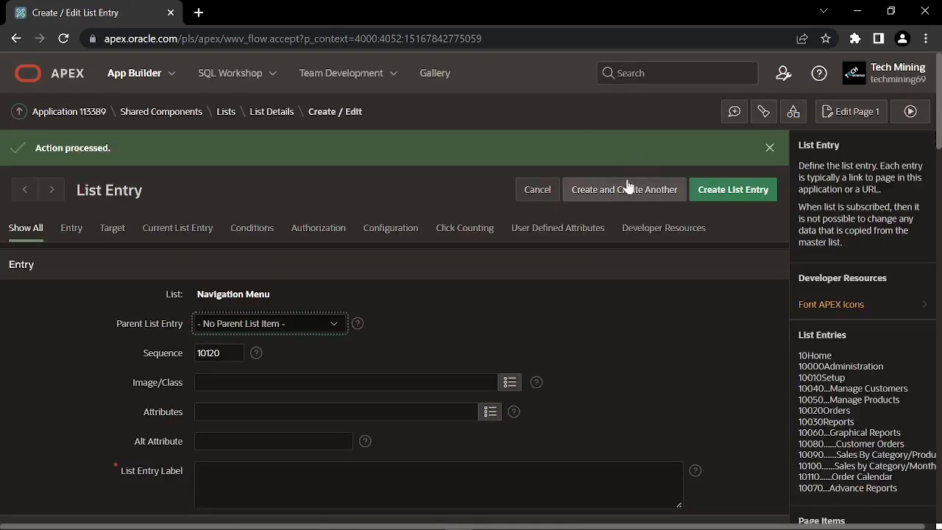
# Create 'Product Order Tree' under Graphical Reports targeting page 19, then save and create another
pyautogui.click(332, 328)
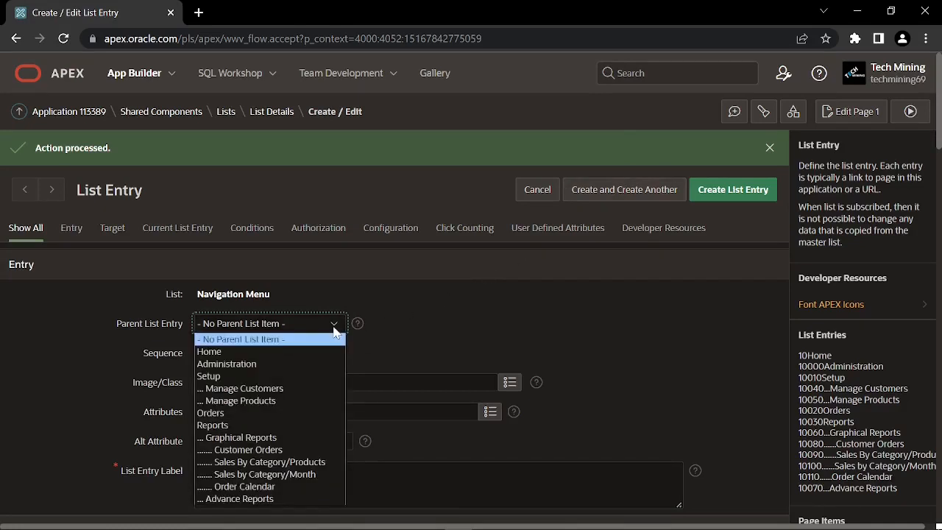
pyautogui.click(299, 437)
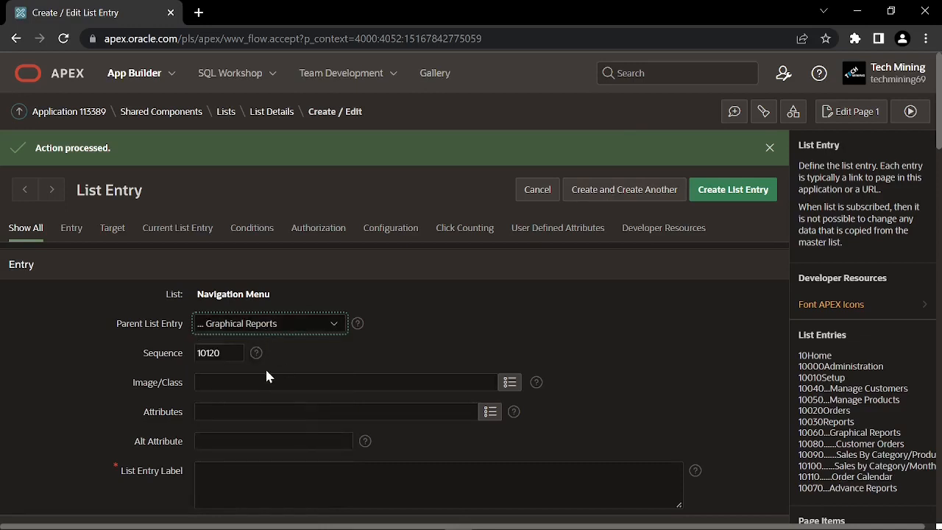
pyautogui.scroll(-1, 265, 367)
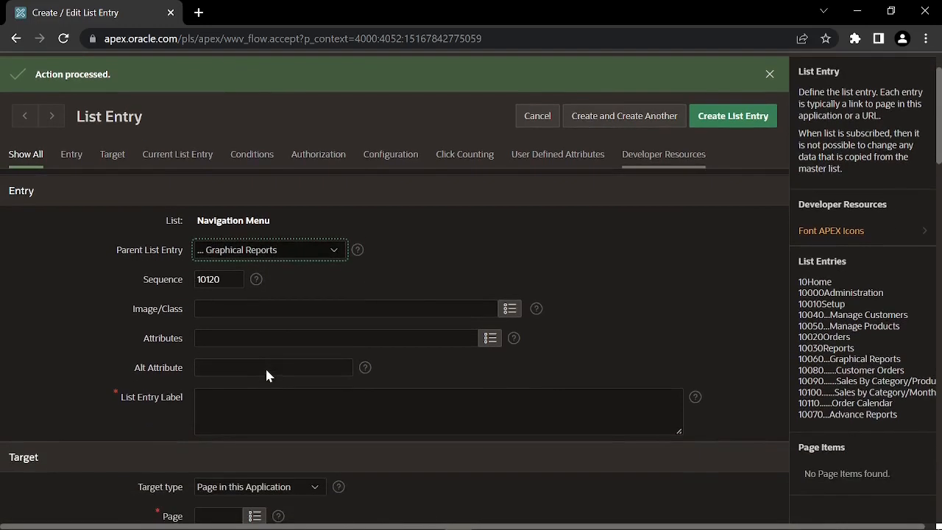
pyautogui.click(195, 410)
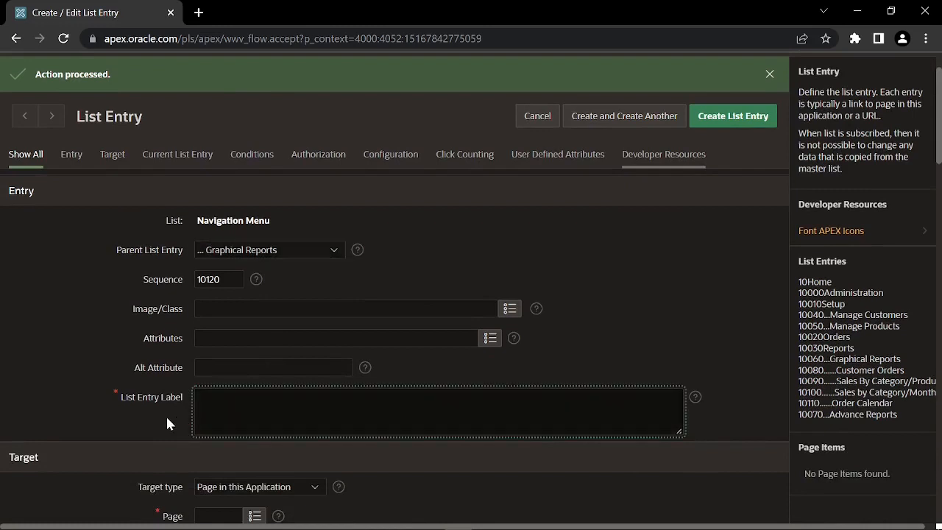
pyautogui.write('Product Order Tree')
pyautogui.scroll(-1, 175, 416)
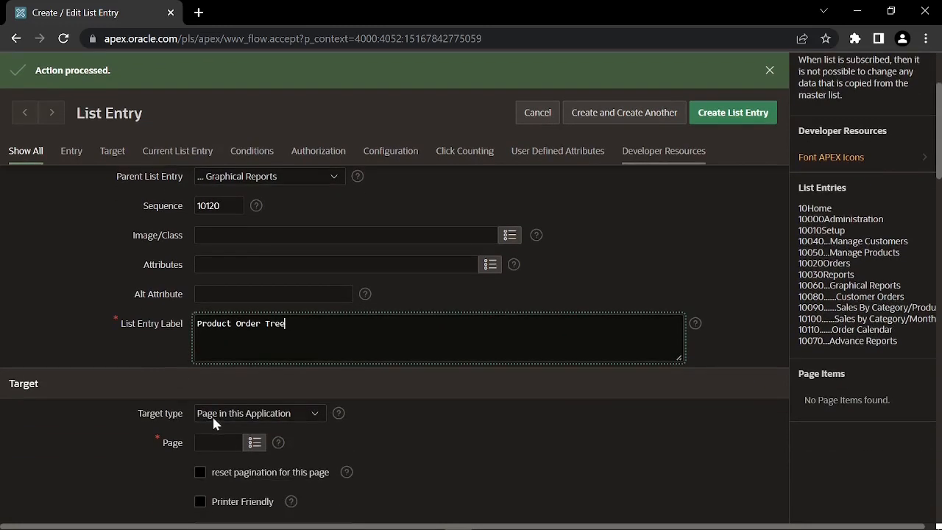
pyautogui.click(218, 442)
pyautogui.write('19')
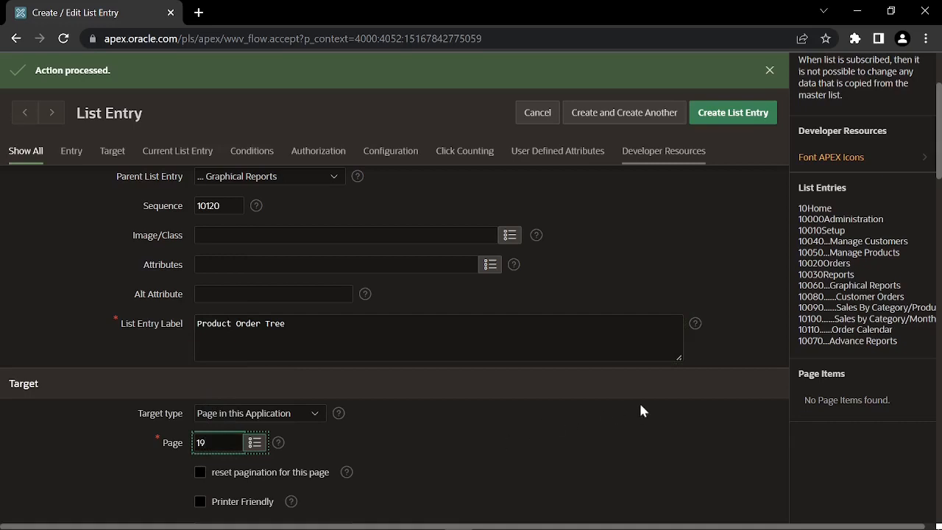
pyautogui.click(623, 117)
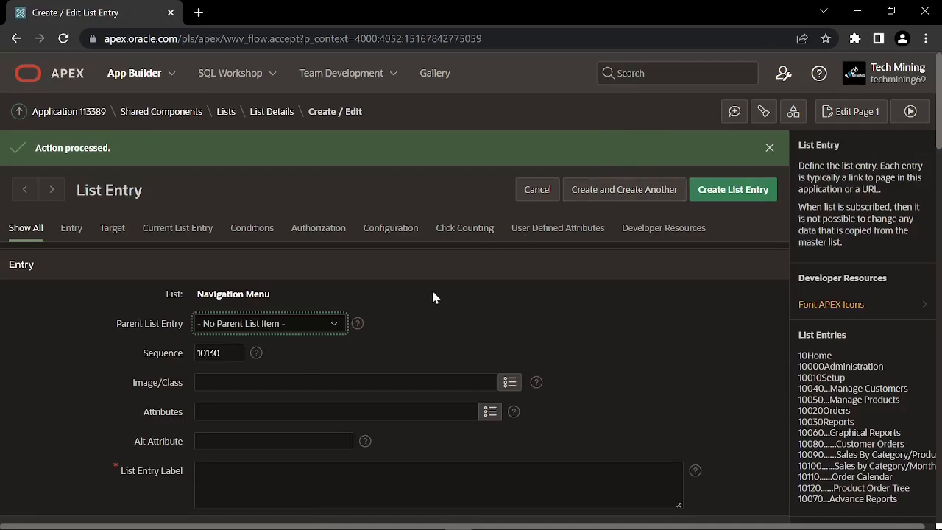
# Create 'Monthly Review Report' under Advance Reports targeting page 0, then save and create another
pyautogui.click(329, 324)
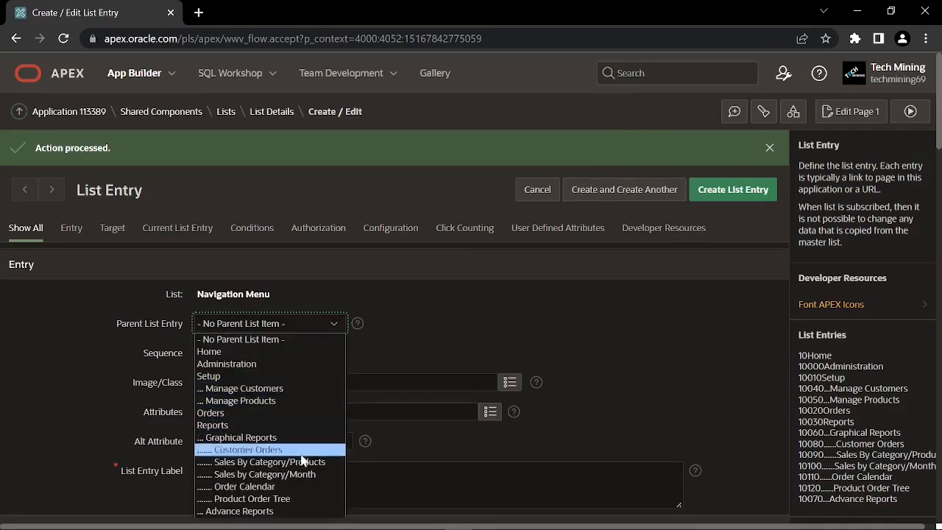
pyautogui.click(271, 512)
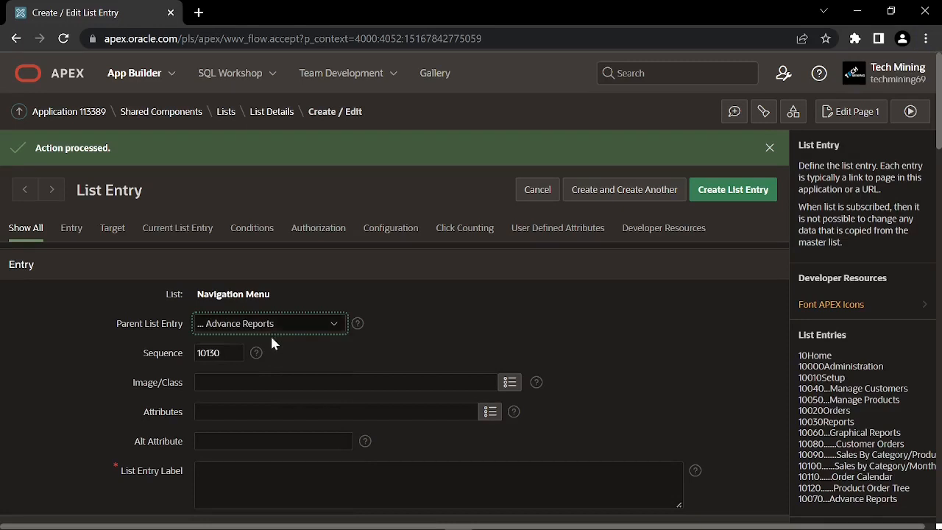
pyautogui.scroll(-1, 247, 434)
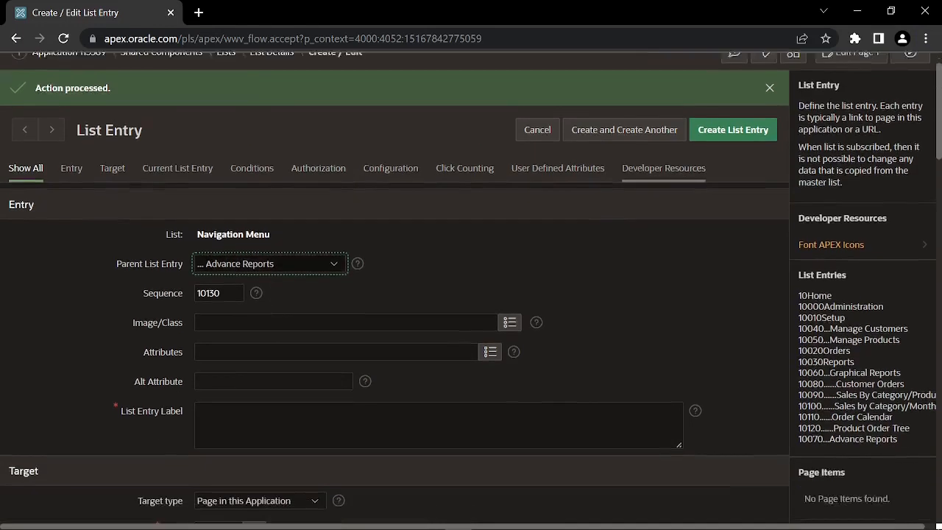
pyautogui.click(213, 412)
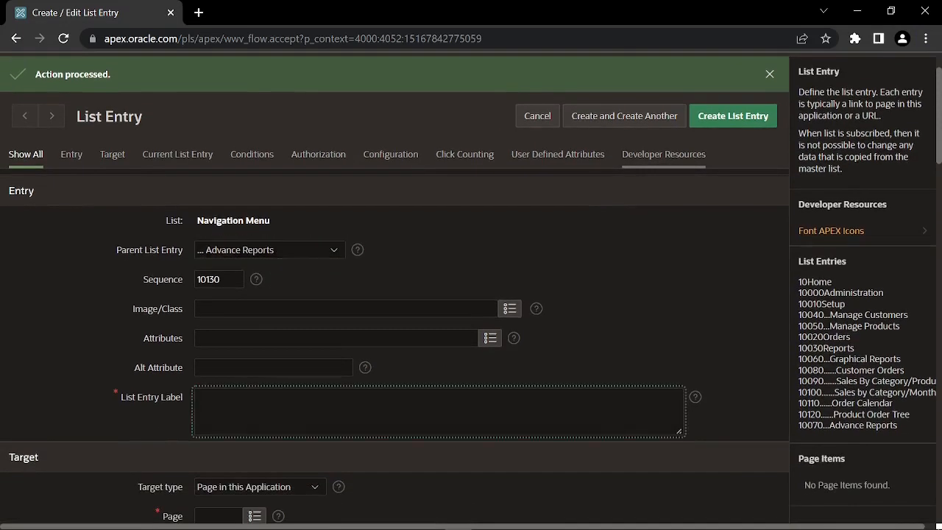
pyautogui.write('Monthly Review Report')
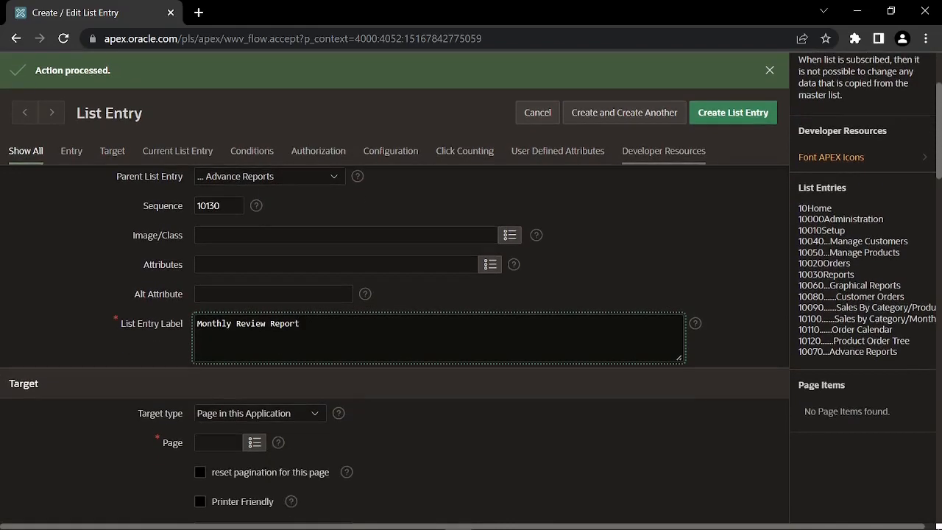
pyautogui.click(210, 442)
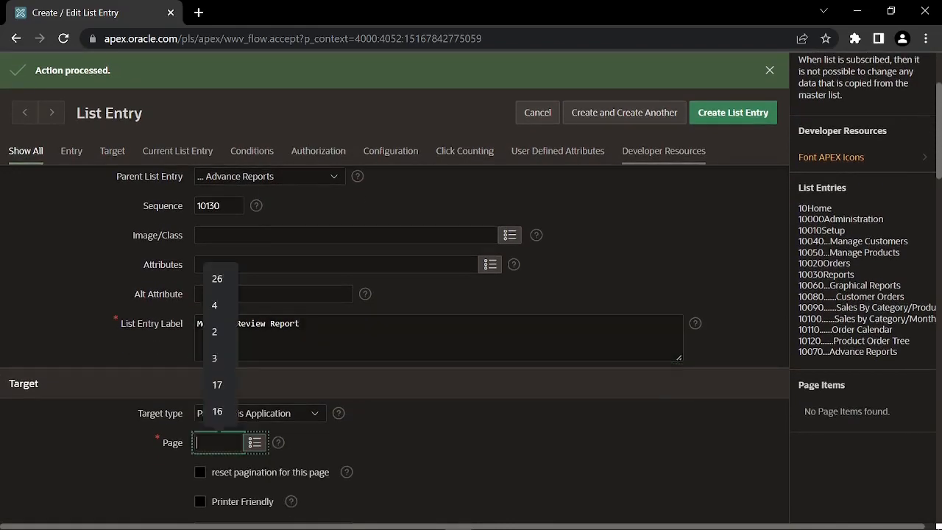
pyautogui.write('0')
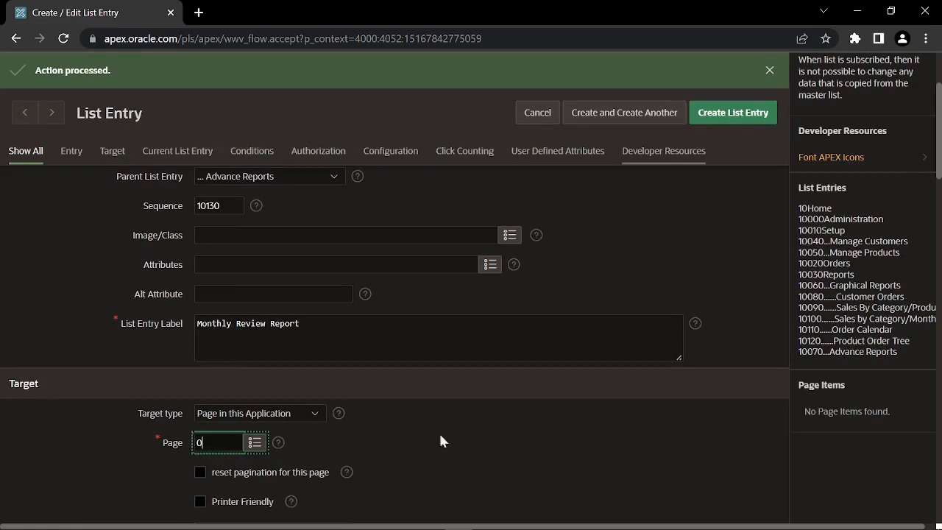
pyautogui.click(630, 116)
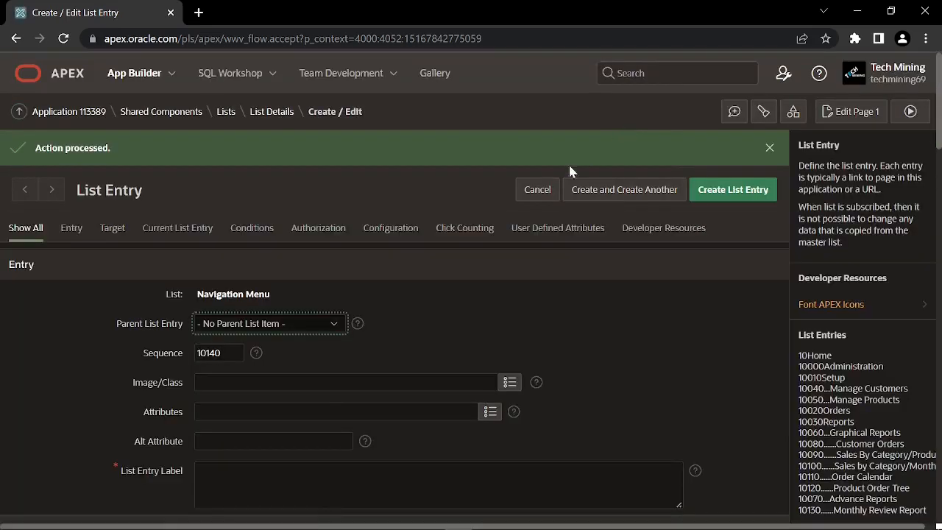
# Create the final 'Customer Invoice' entry under Advance Reports targeting page 50 and save it
pyautogui.click(329, 323)
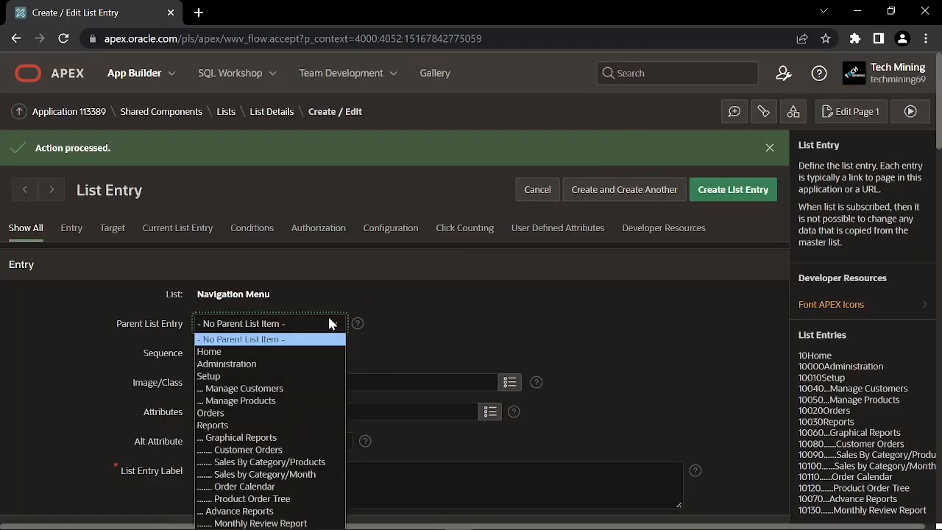
pyautogui.click(287, 511)
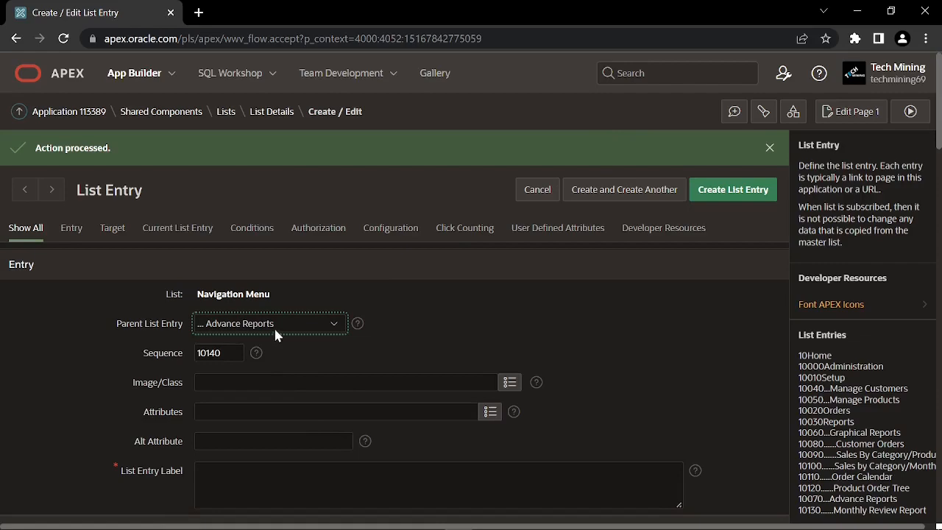
pyautogui.scroll(-1, 273, 326)
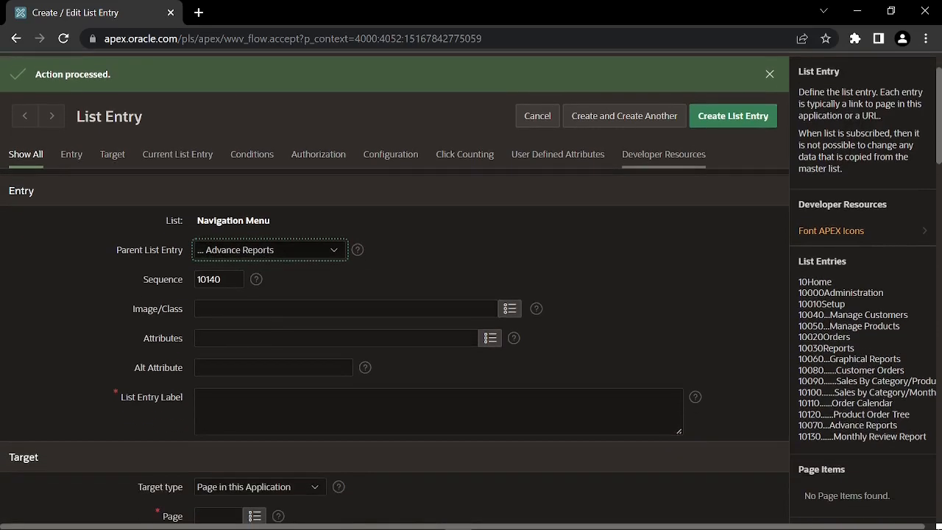
pyautogui.scroll(-1, 394, 286)
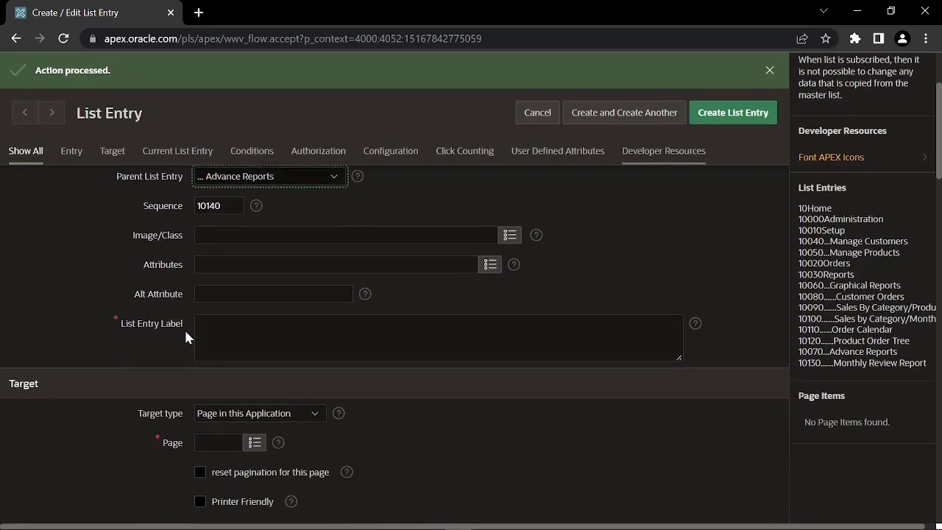
pyautogui.click(394, 335)
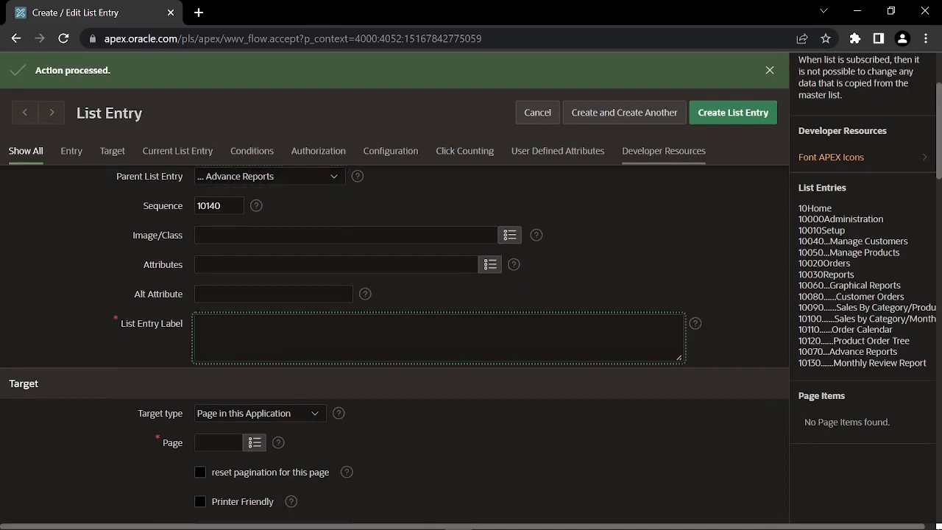
pyautogui.write('Customer Invoice')
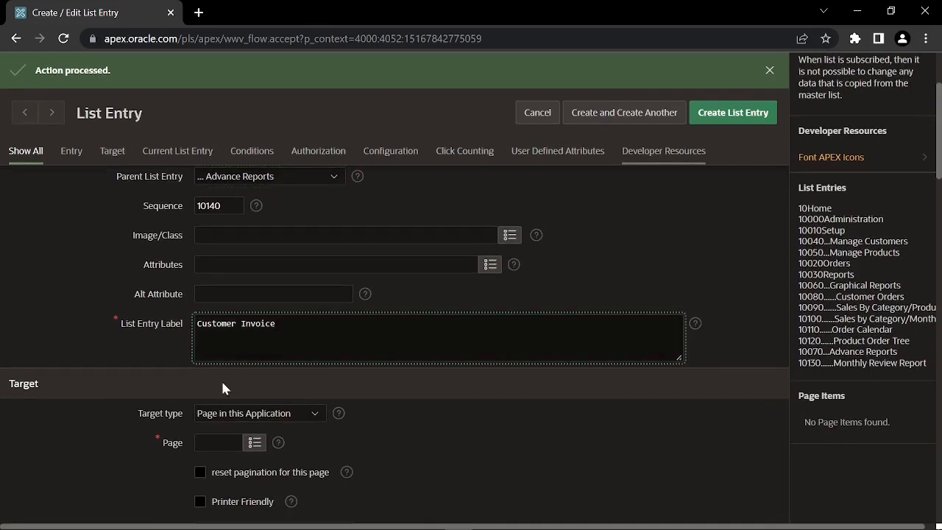
pyautogui.click(220, 442)
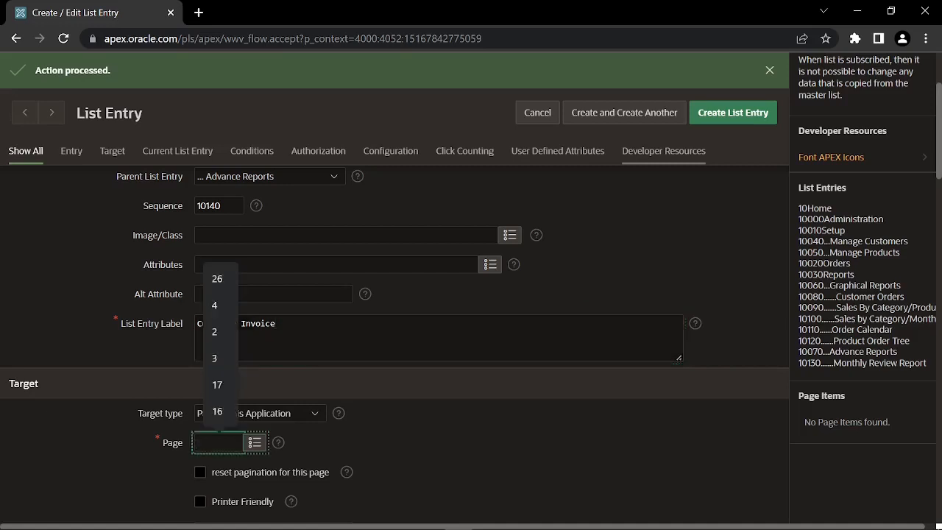
pyautogui.write('50')
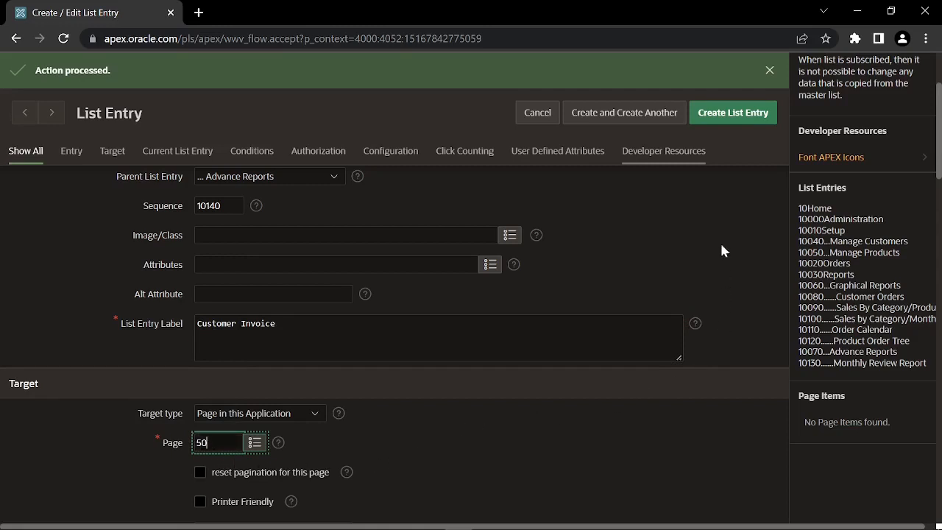
pyautogui.click(733, 114)
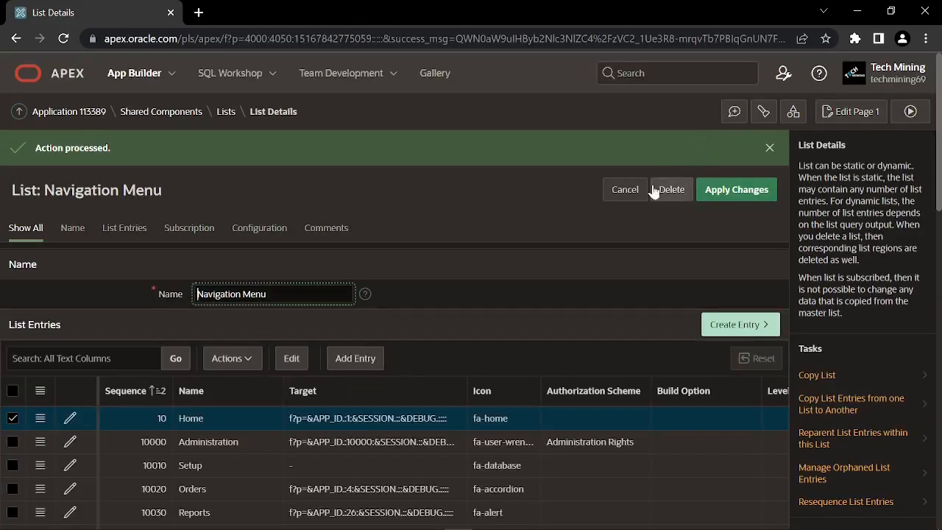
# Check the 16 Navigation Menu entries ending with Customer Invoice, then run page 1 of the app
pyautogui.scroll(-3, 440, 299)
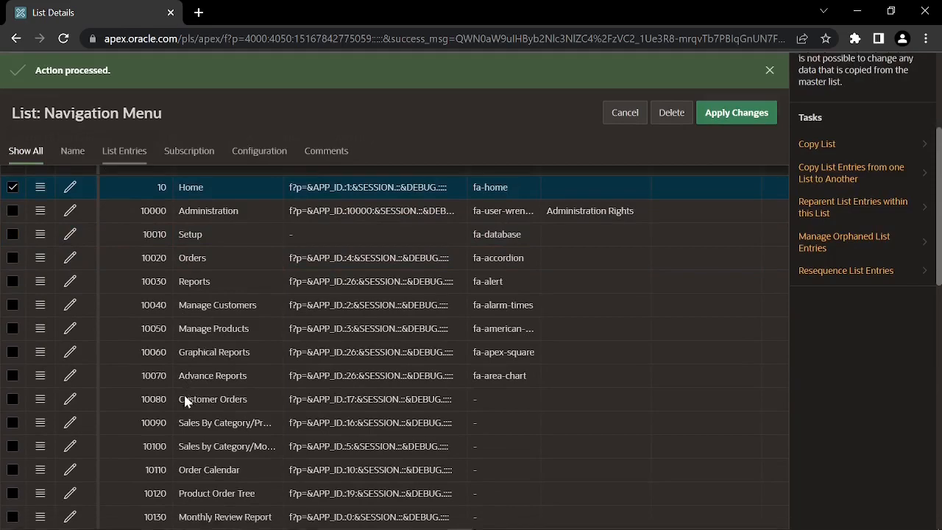
pyautogui.scroll(-1, 185, 397)
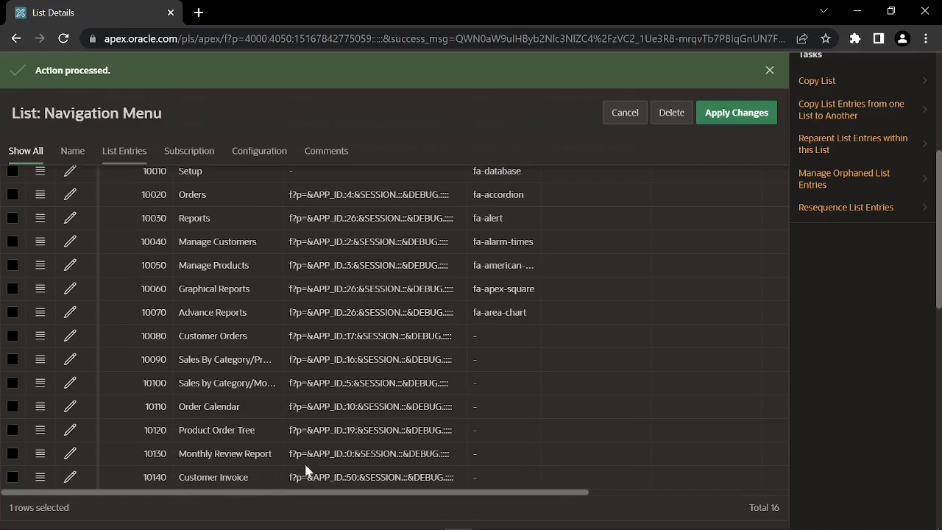
pyautogui.scroll(2, 394, 331)
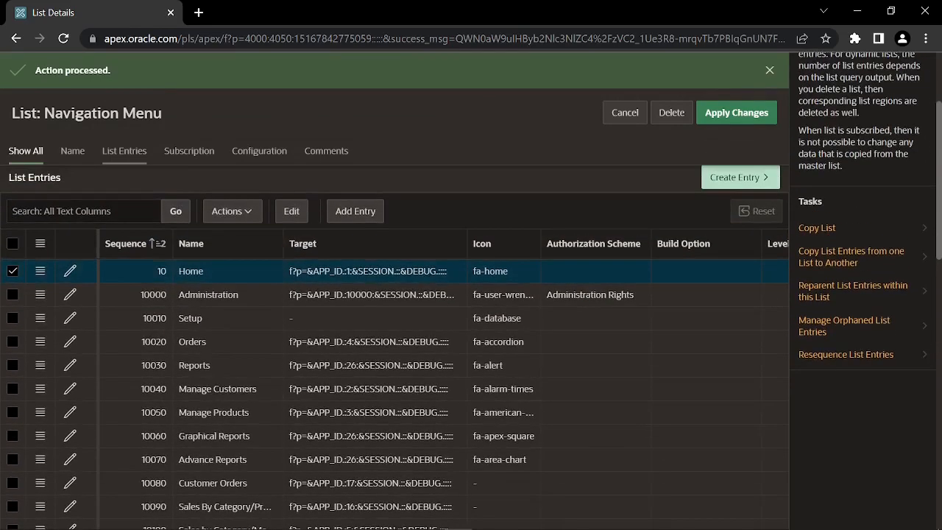
pyautogui.scroll(1, 443, 393)
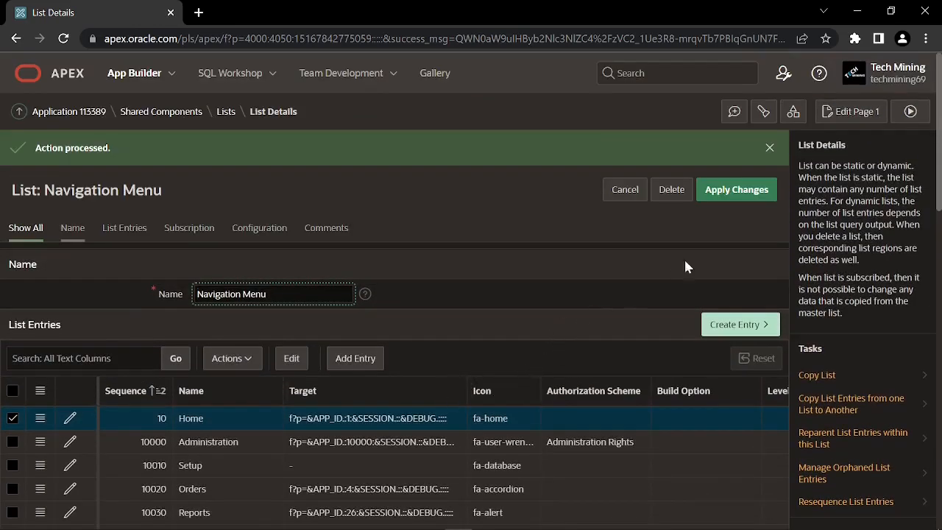
pyautogui.click(911, 115)
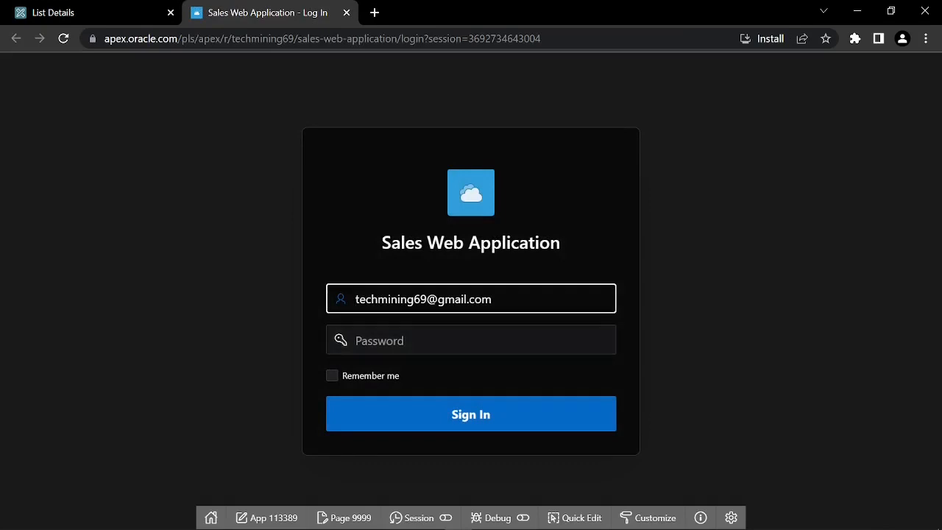
# Sign in to the running app with the account password, view its navigation menu, then return to the builder tab
pyautogui.press('Tab')
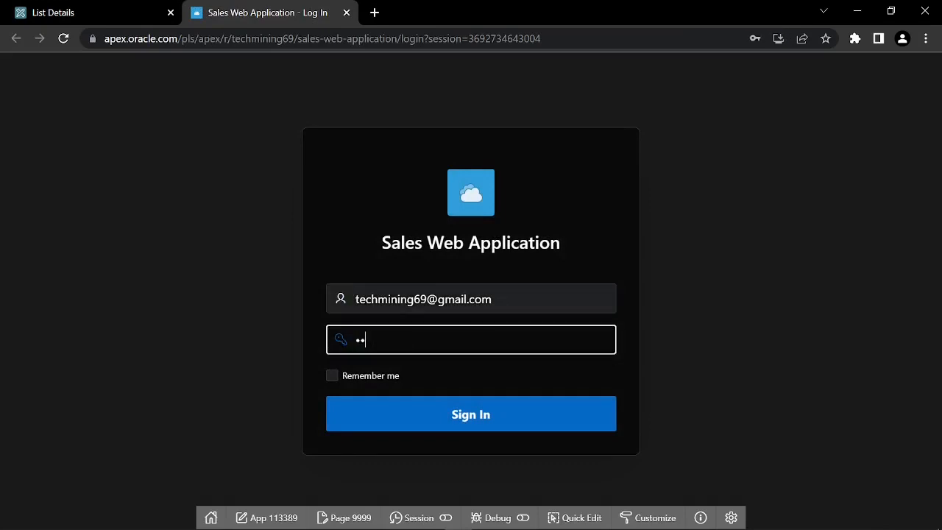
pyautogui.click(471, 423)
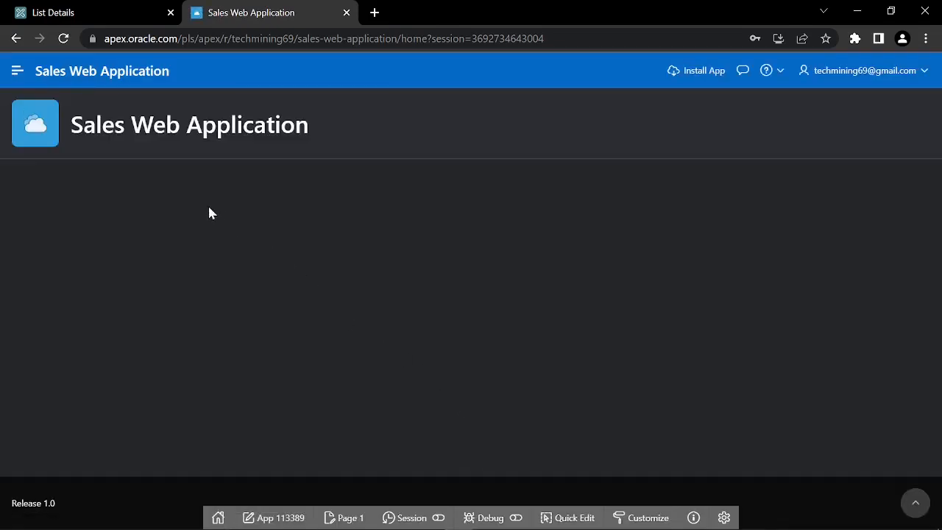
pyautogui.click(17, 70)
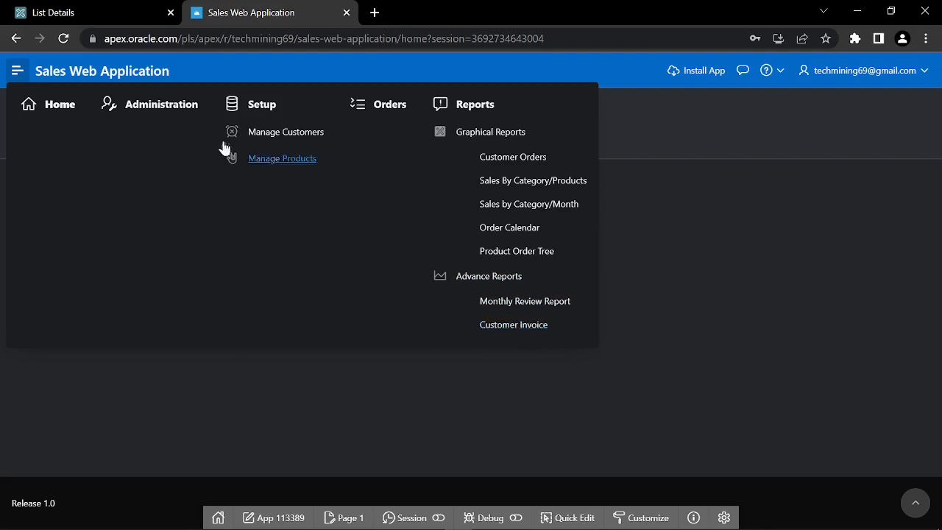
pyautogui.click(120, 13)
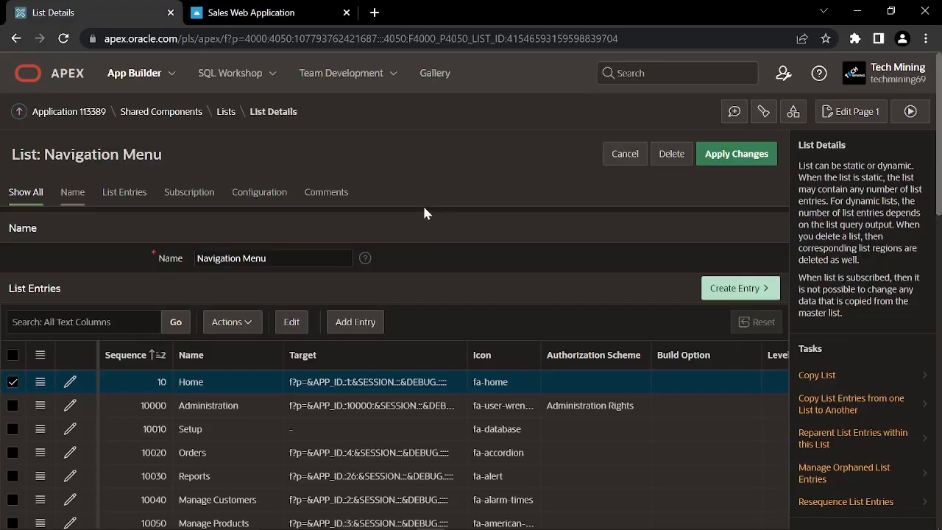
# From Shared Components, go to Lists and launch the Create List wizard
pyautogui.click(176, 114)
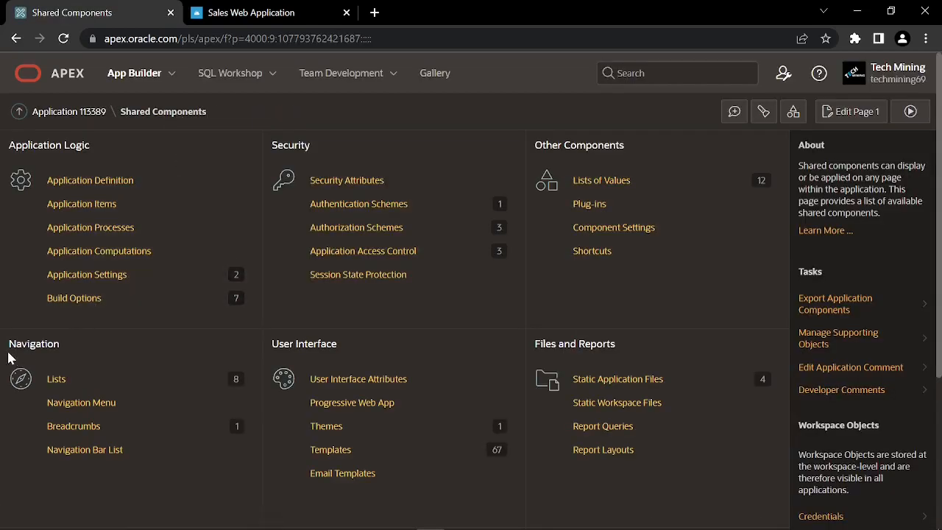
pyautogui.click(57, 380)
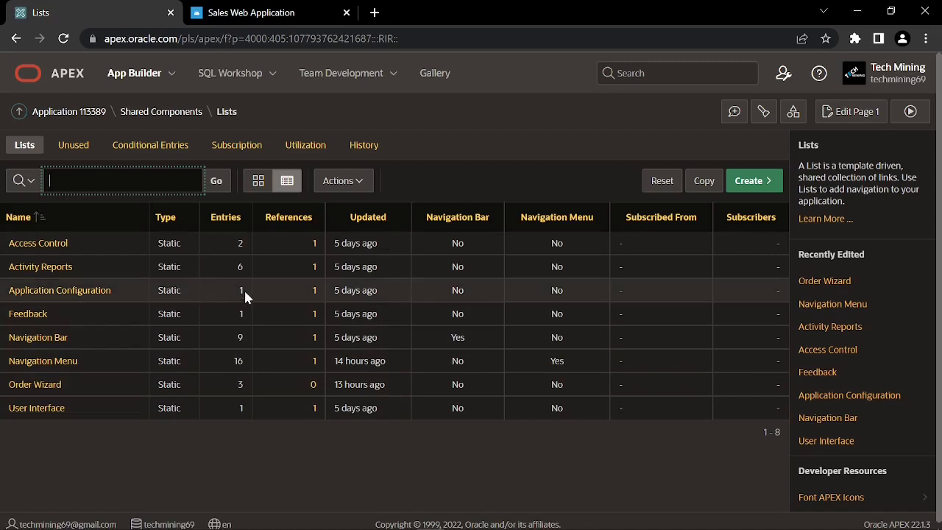
pyautogui.click(749, 180)
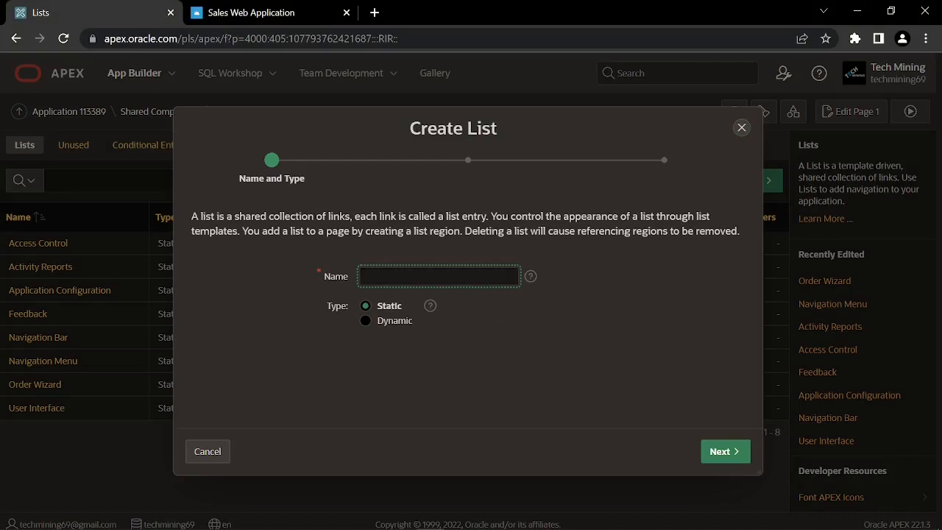
# Create static list 'Reports List' with five entries targeting pages 17, 16, 5, 10 and 19
pyautogui.write('Reports List')
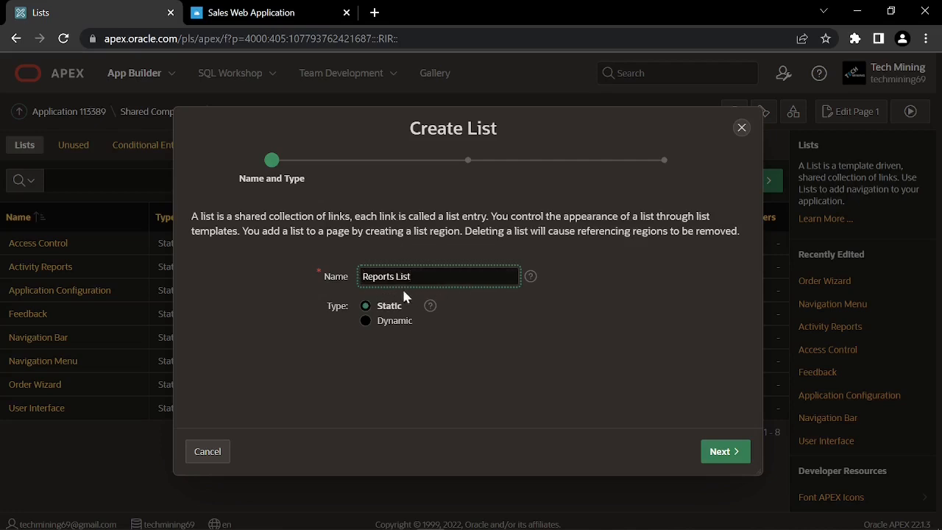
pyautogui.click(390, 304)
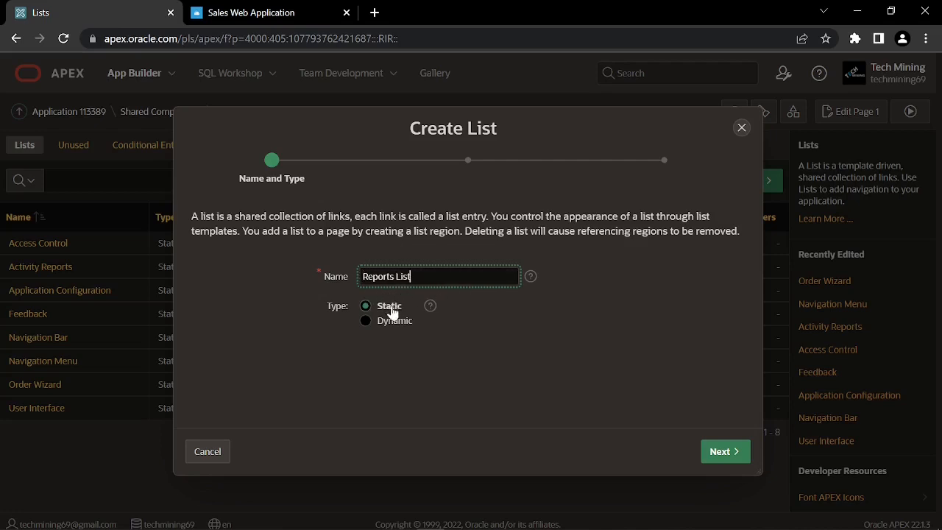
pyautogui.click(720, 452)
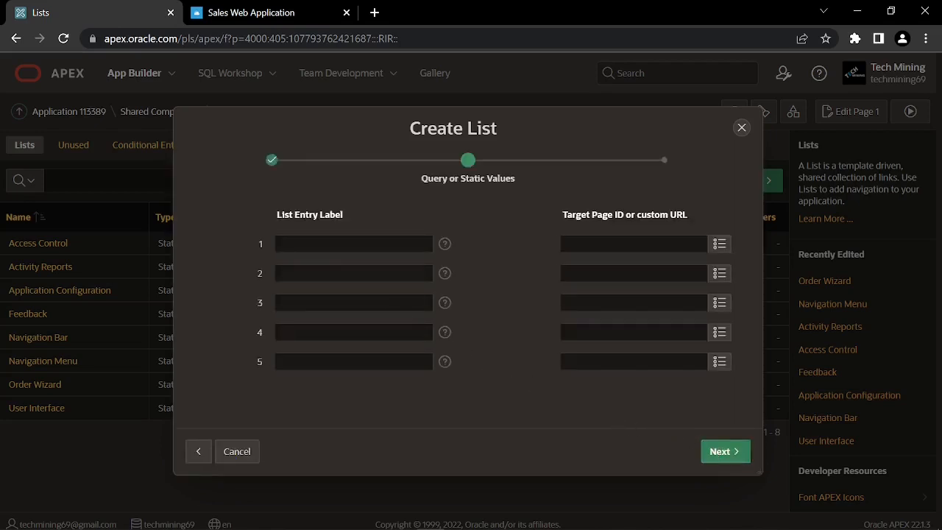
pyautogui.click(353, 244)
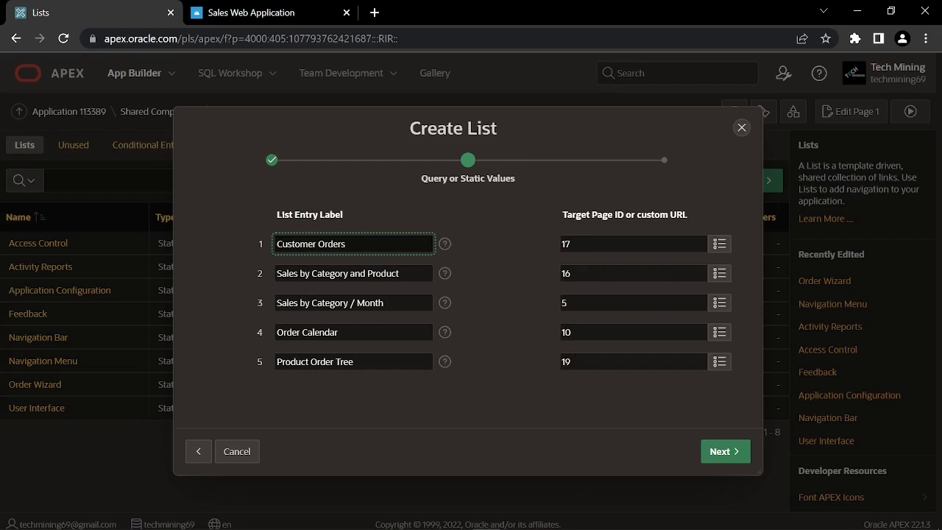
pyautogui.click(724, 451)
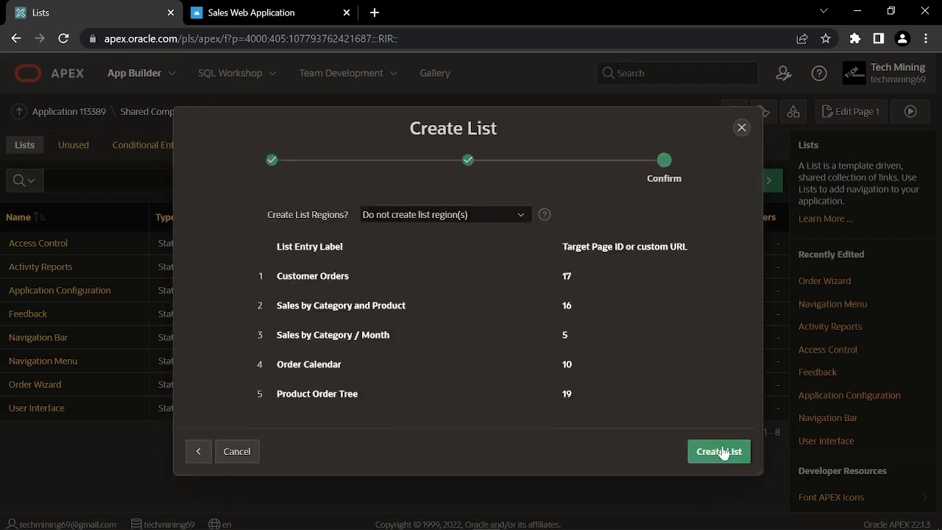
pyautogui.click(719, 451)
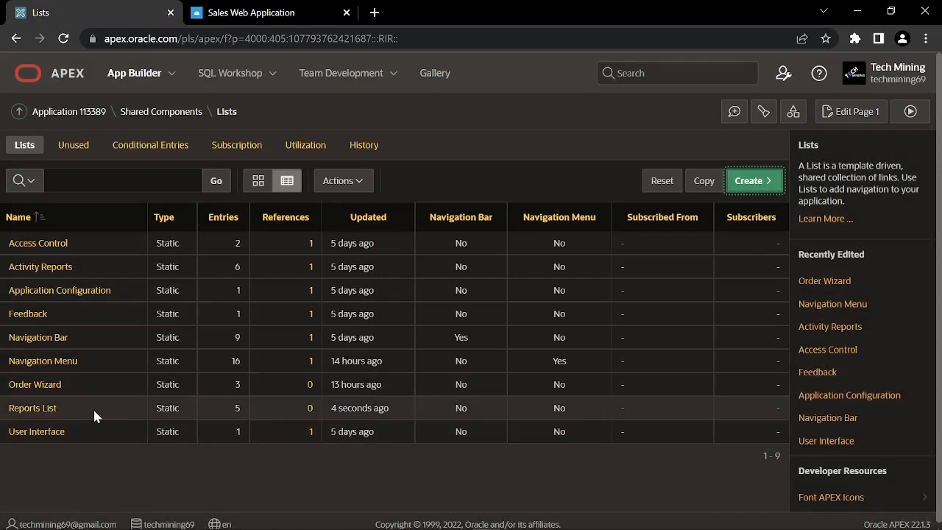
# Open Reports List and edit its Customer Orders entry
pyautogui.click(37, 409)
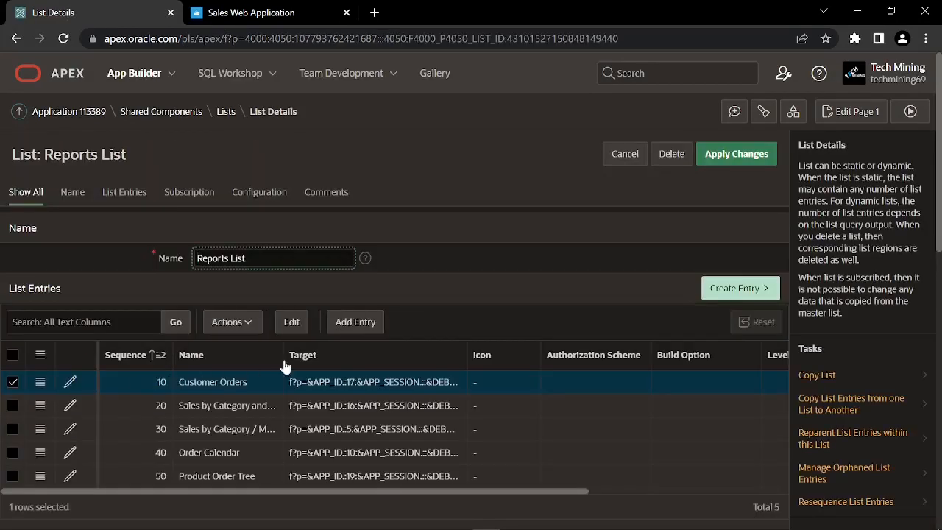
pyautogui.click(464, 277)
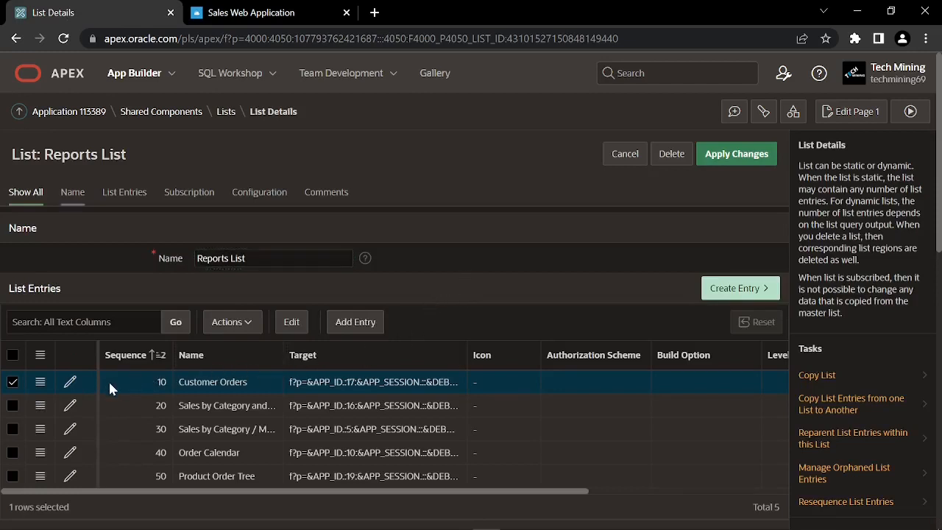
pyautogui.click(72, 382)
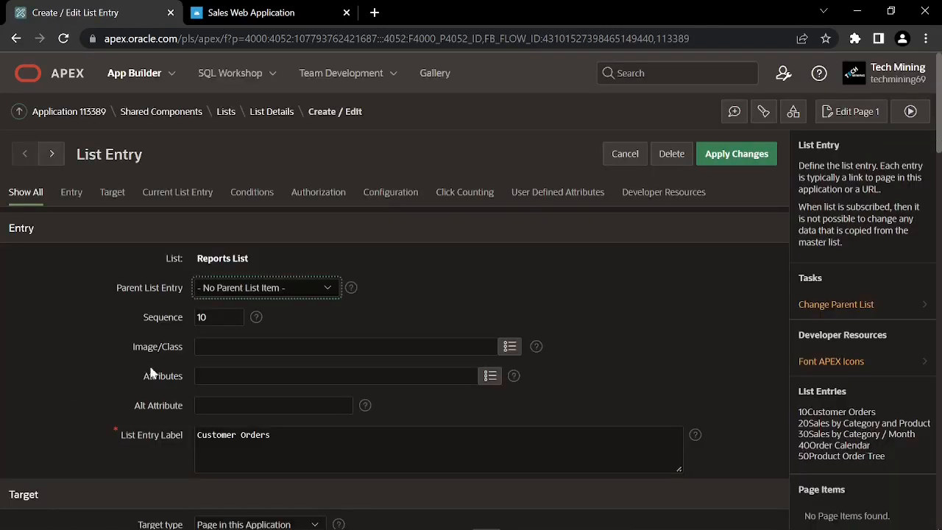
# Give the first three entries the icons fa-alarm-times, fa-align-right and fa-ambulance
pyautogui.click(509, 348)
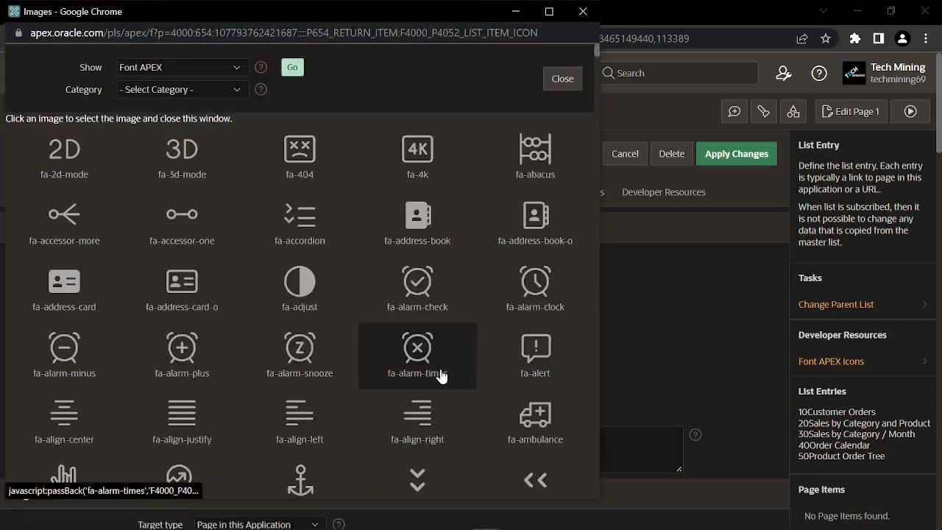
pyautogui.click(422, 360)
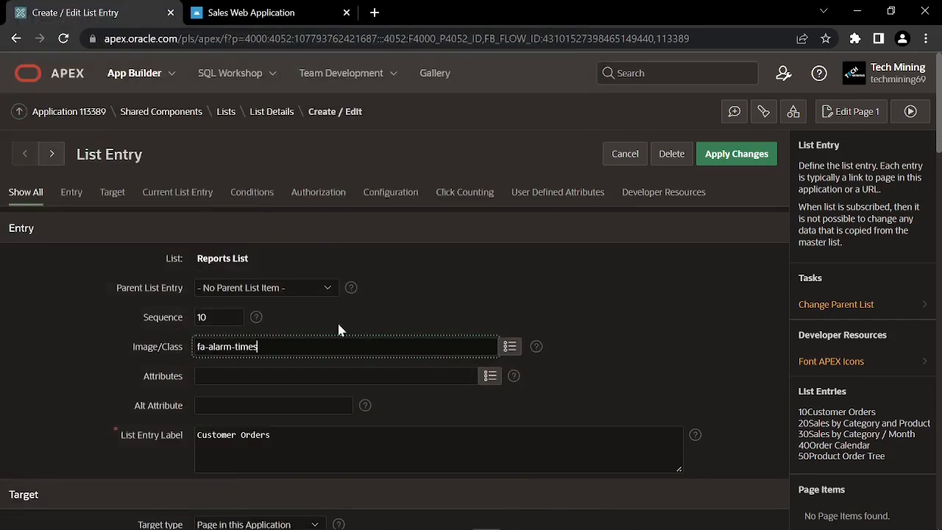
pyautogui.click(54, 159)
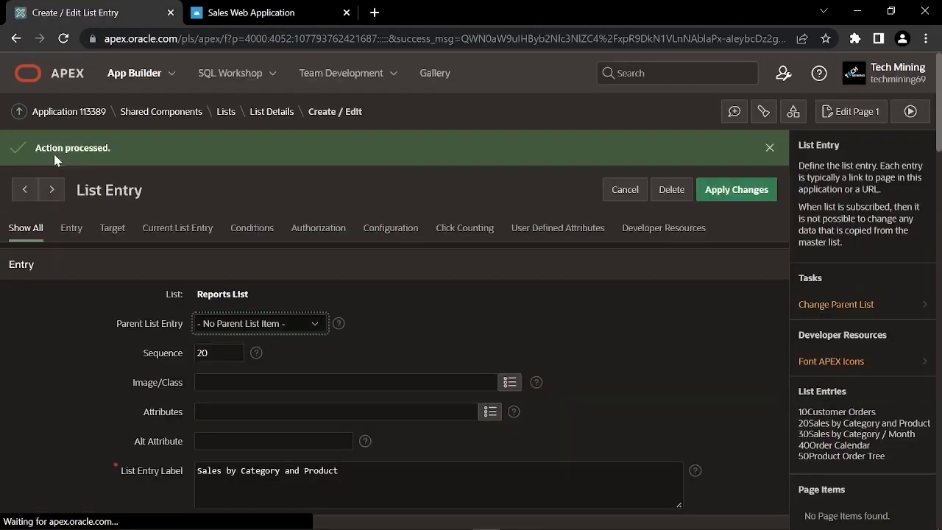
pyautogui.click(509, 382)
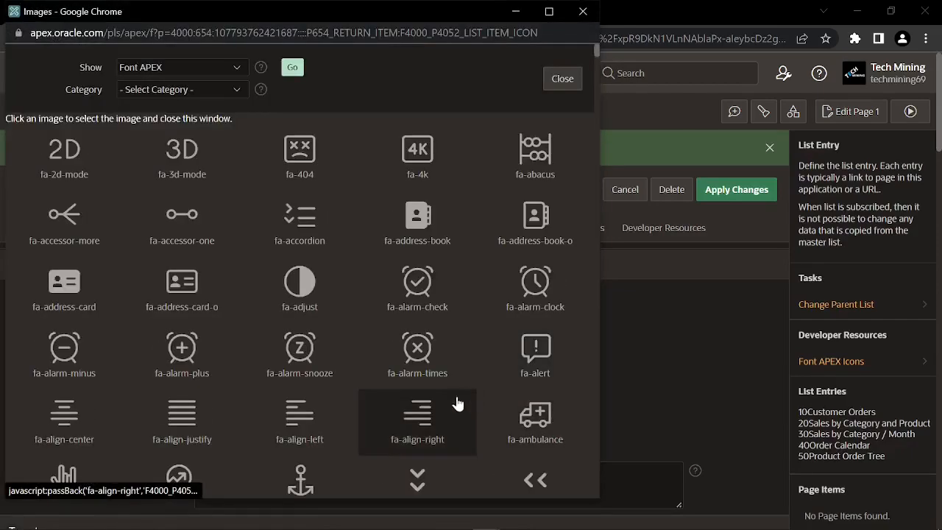
pyautogui.click(427, 416)
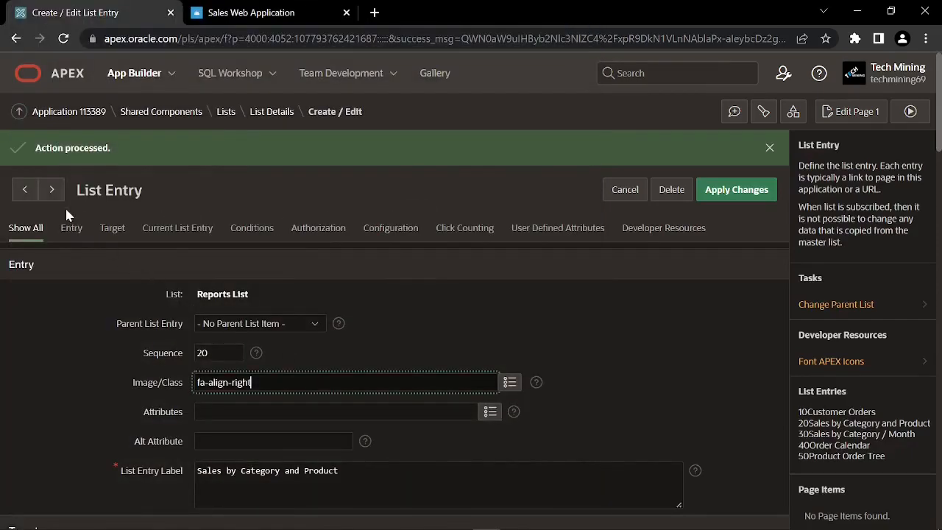
pyautogui.click(51, 191)
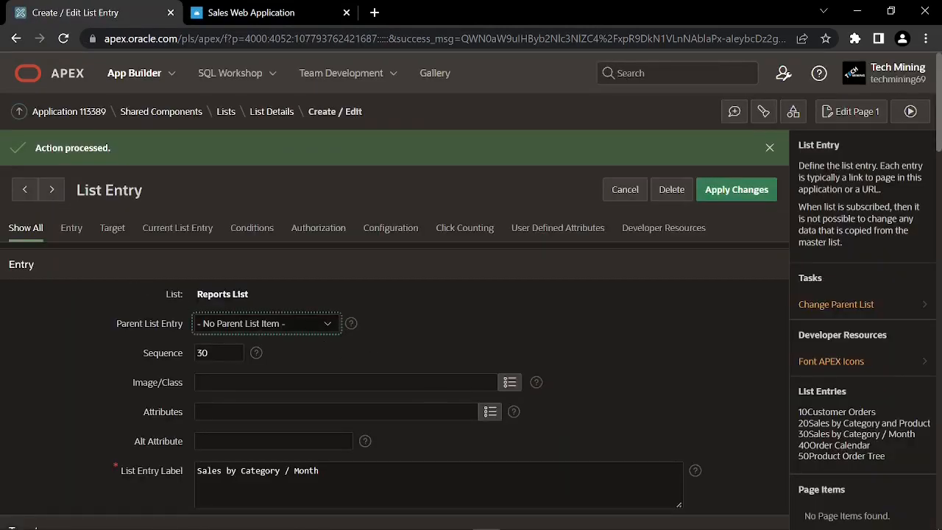
pyautogui.click(510, 382)
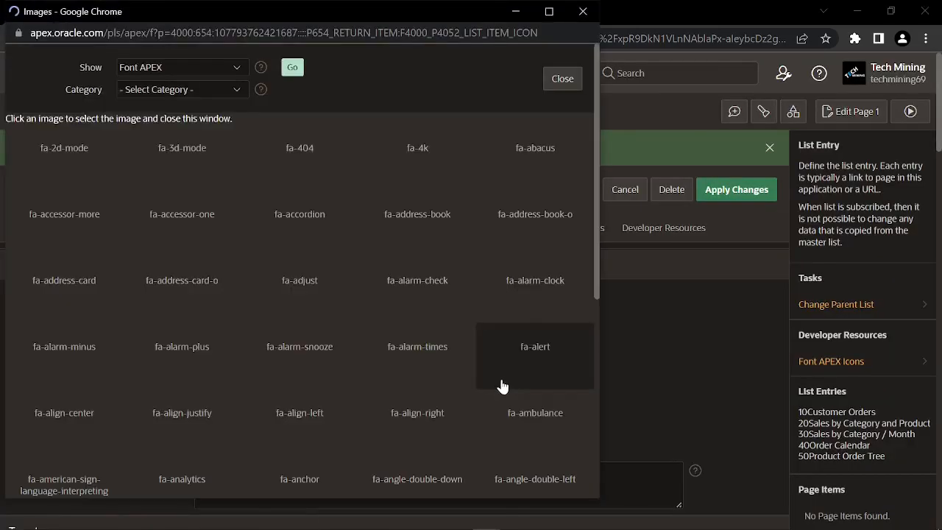
pyautogui.click(507, 418)
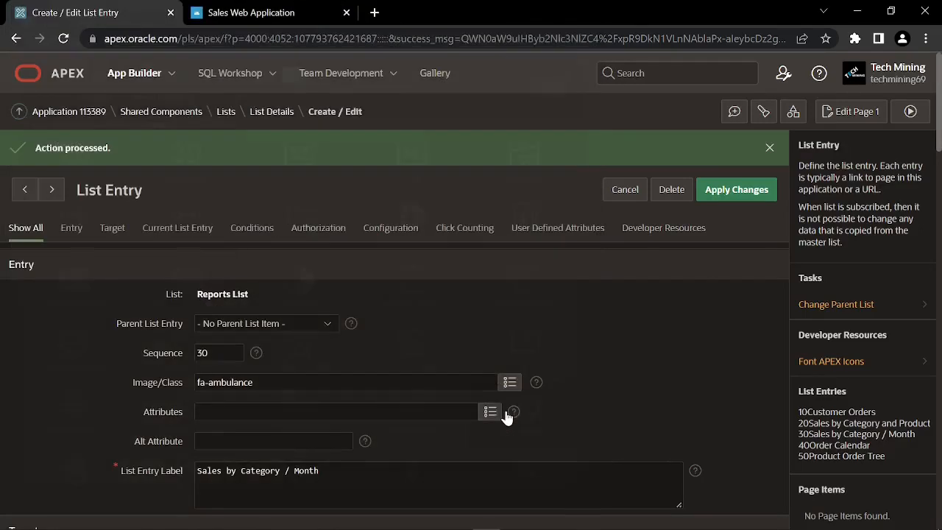
pyautogui.click(52, 191)
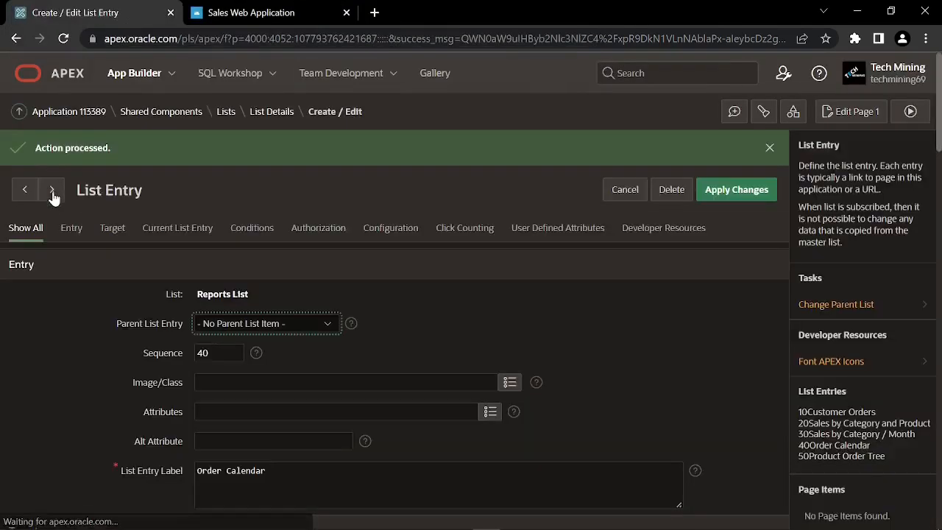
# Set Order Calendar to fa-analytics and Product Order Tree to fa-apex, then start a sixth entry
pyautogui.click(509, 382)
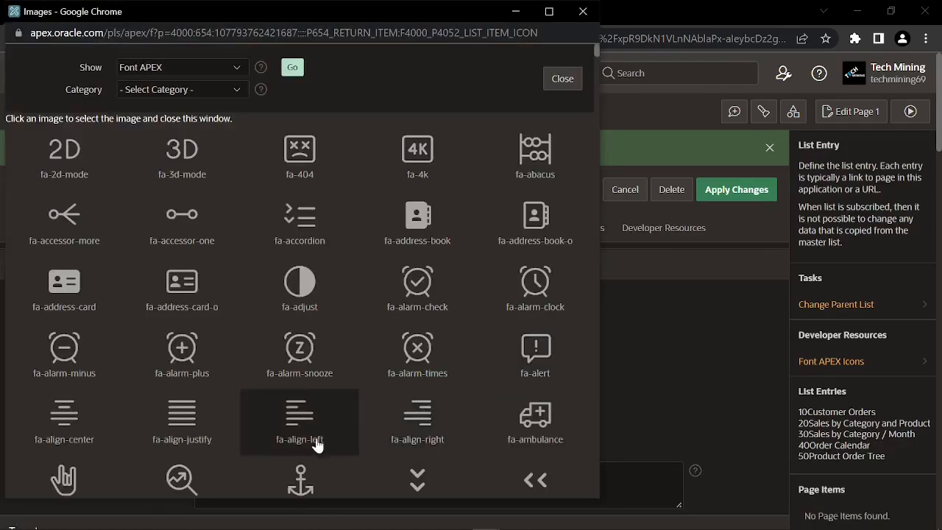
pyautogui.click(191, 475)
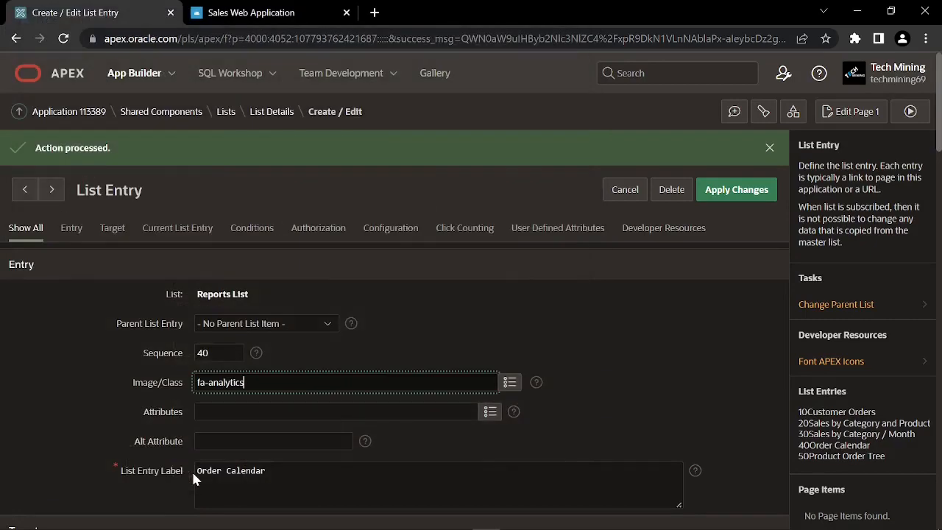
pyautogui.click(49, 191)
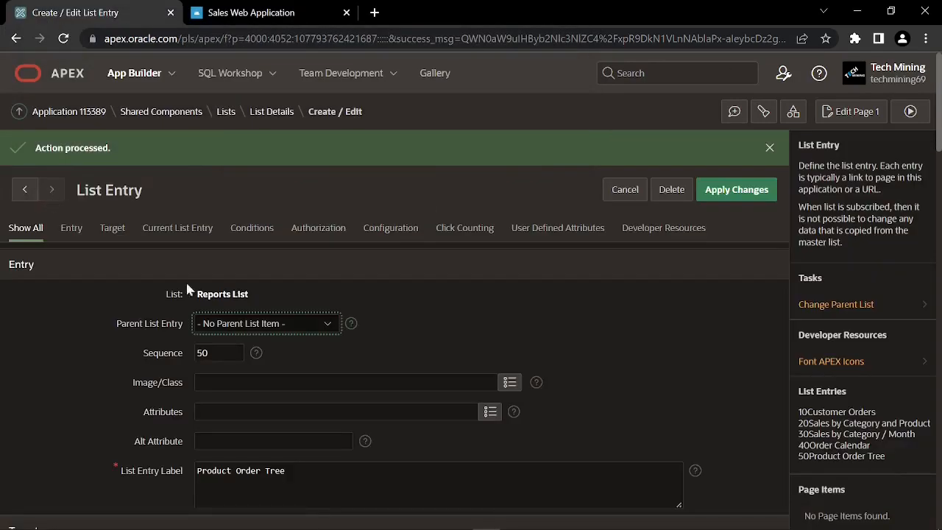
pyautogui.click(509, 382)
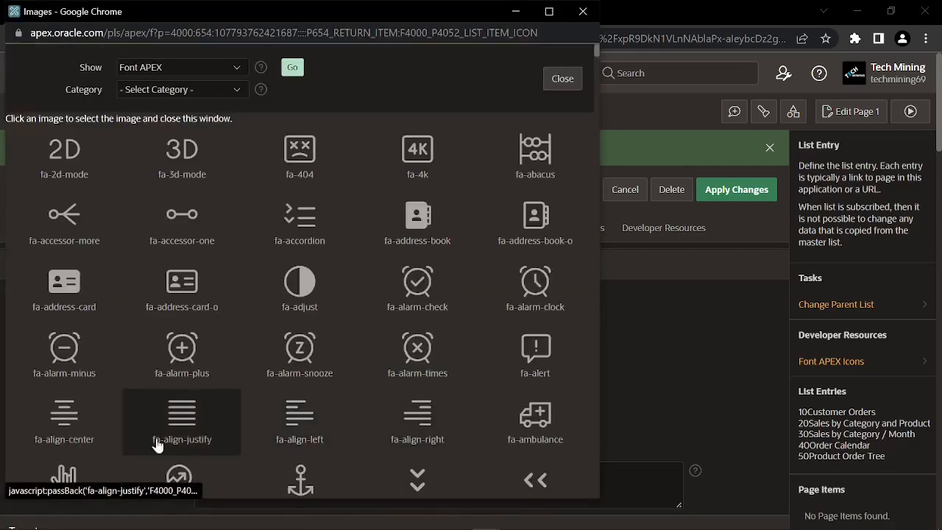
pyautogui.scroll(-2, 272, 465)
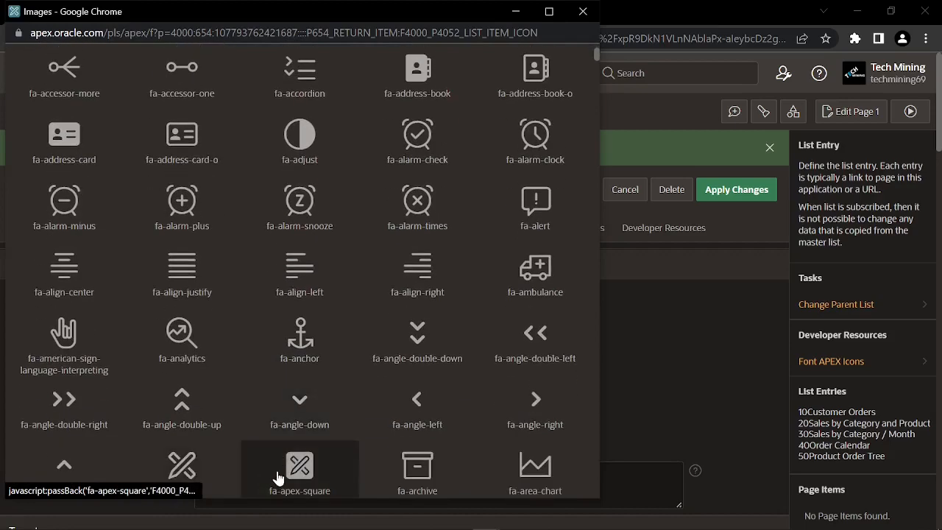
pyautogui.click(190, 472)
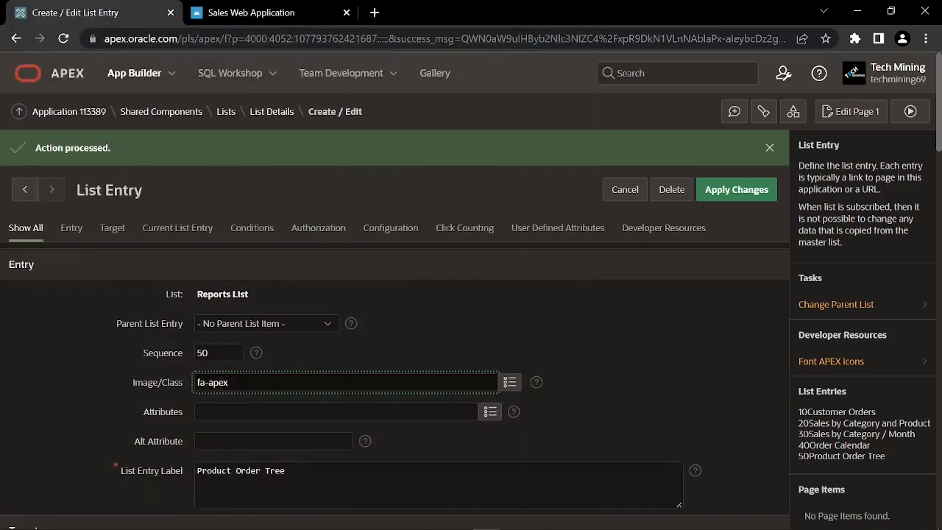
pyautogui.click(725, 193)
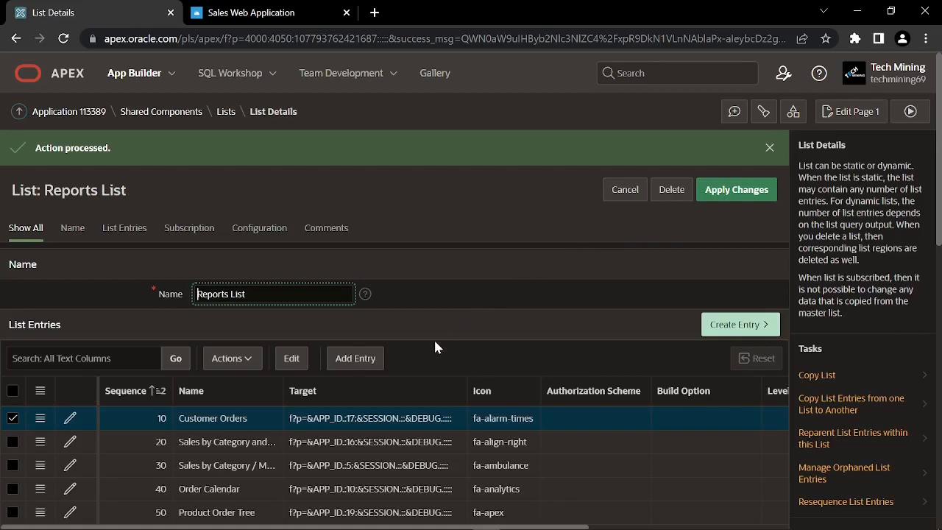
pyautogui.scroll(-1, 434, 346)
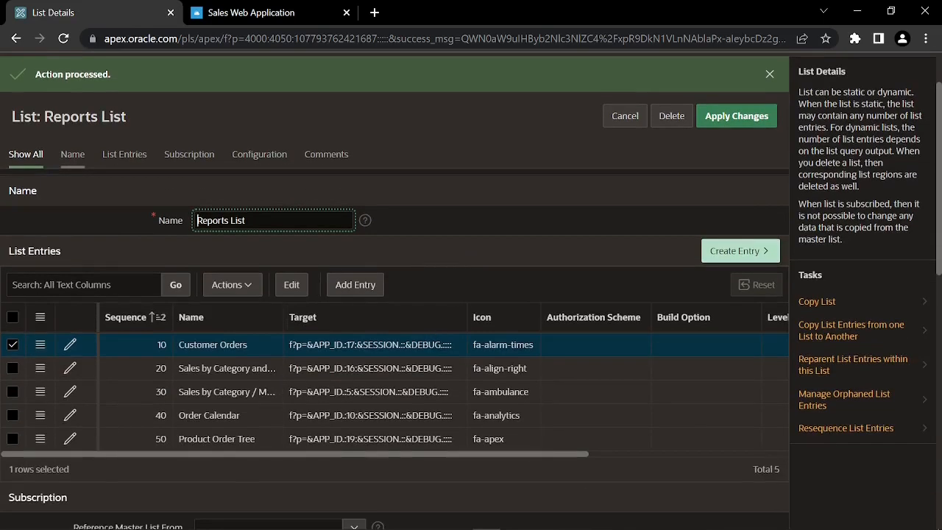
pyautogui.click(727, 253)
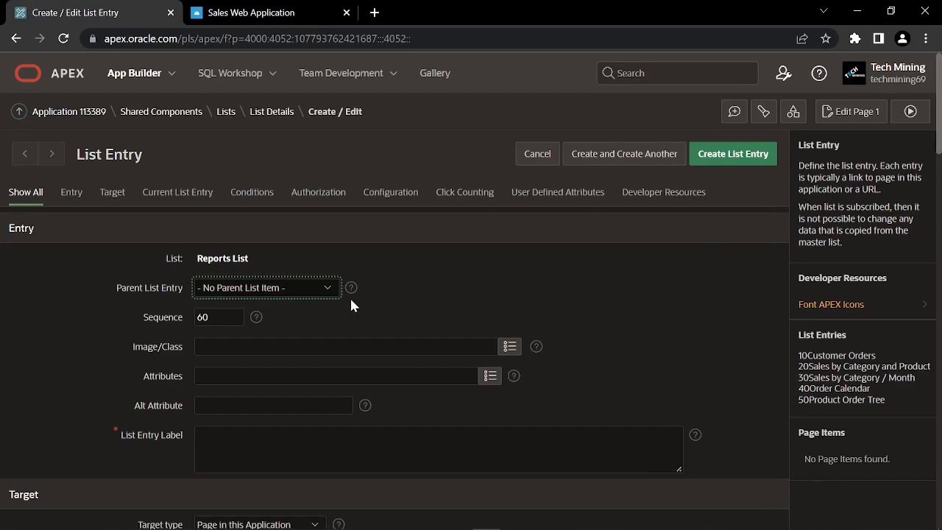
# Add a Gantt Chart entry with icon fa-alarm-snooze linking to page 20
pyautogui.click(512, 350)
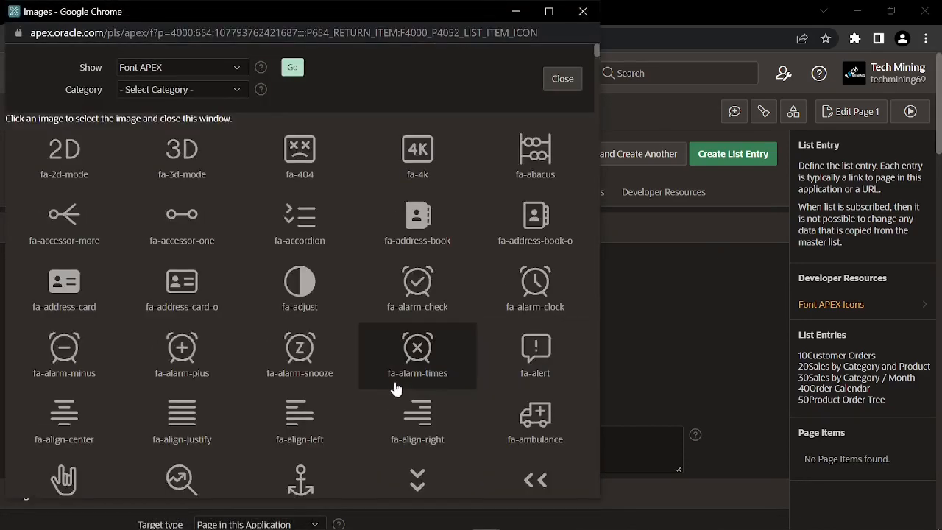
pyautogui.click(315, 344)
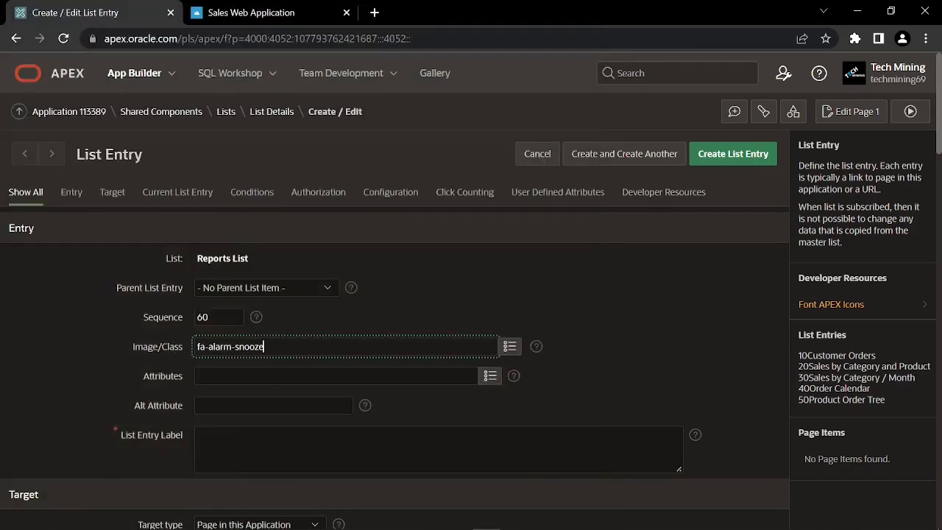
pyautogui.click(195, 450)
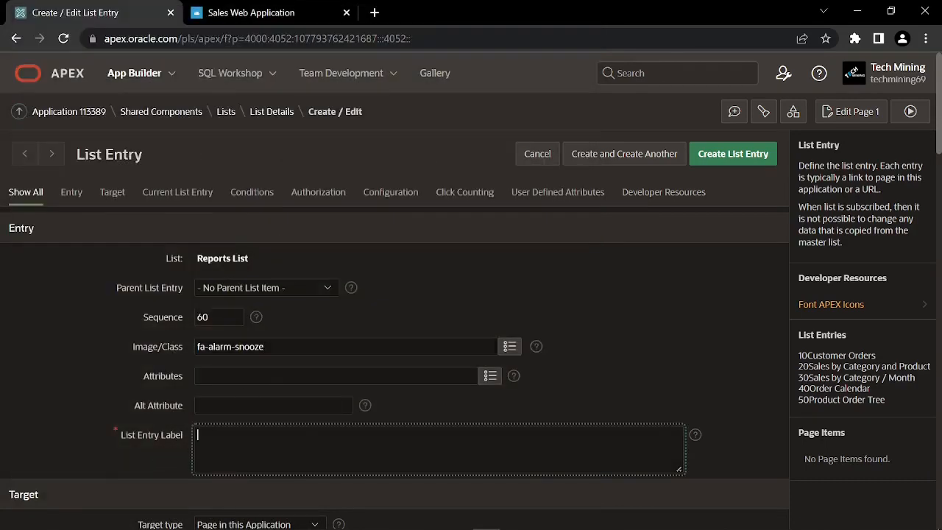
pyautogui.write('Gantt Chart')
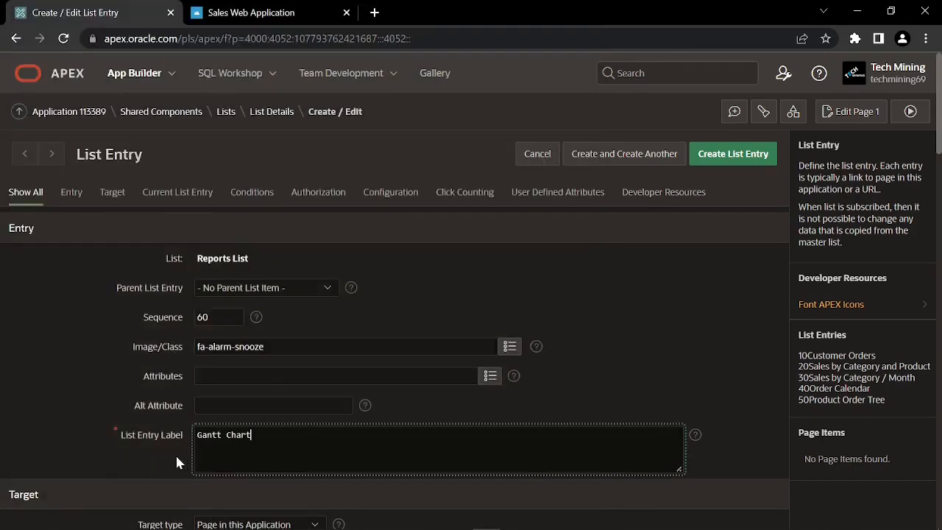
pyautogui.scroll(-1, 176, 453)
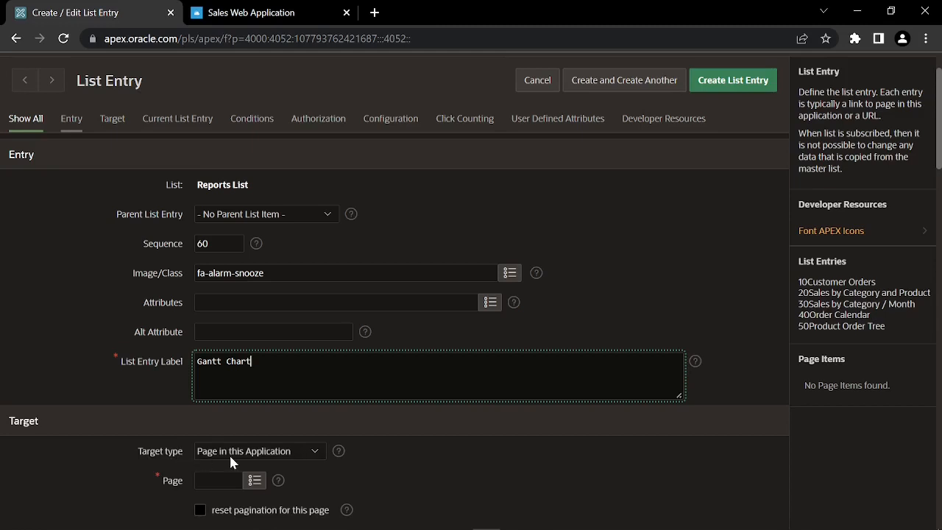
pyautogui.click(218, 481)
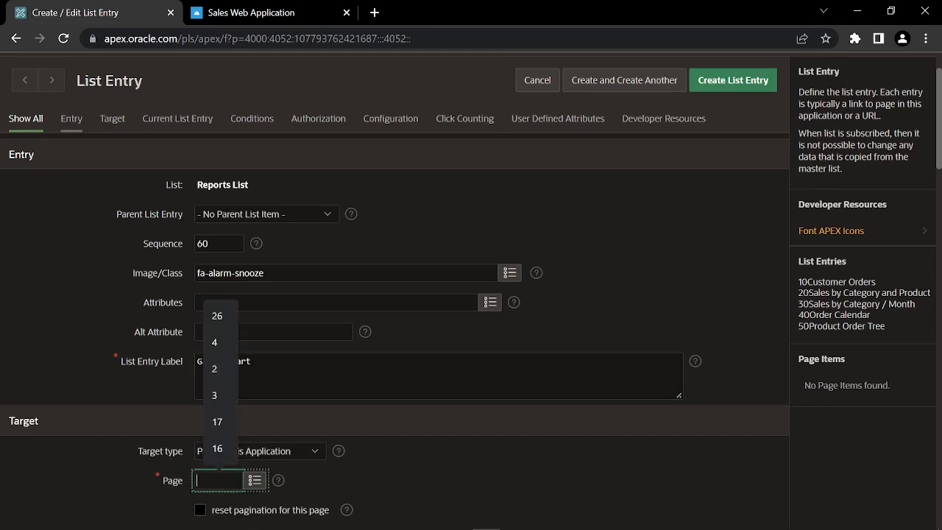
pyautogui.write('20')
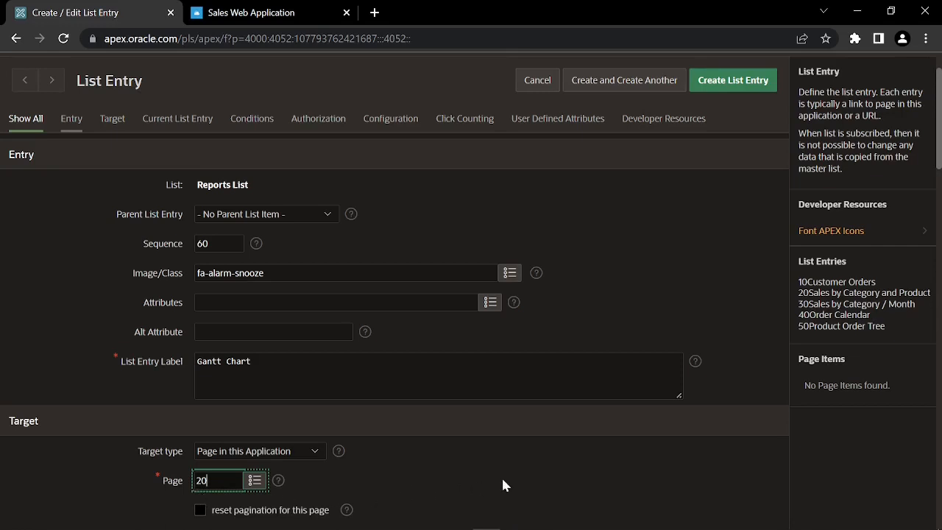
pyautogui.click(633, 85)
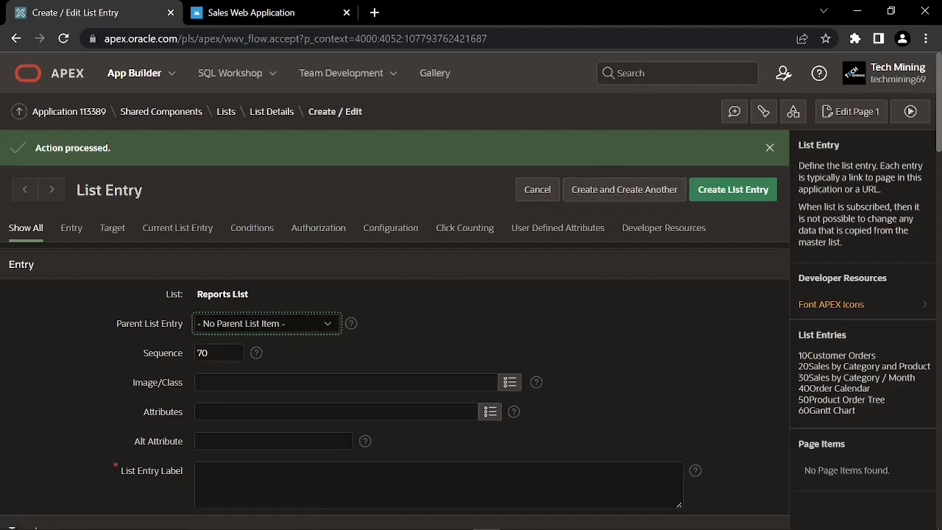
# Fill the next entry as Box Plot with icon fa-arrow-circle-left and target page 21
pyautogui.click(511, 382)
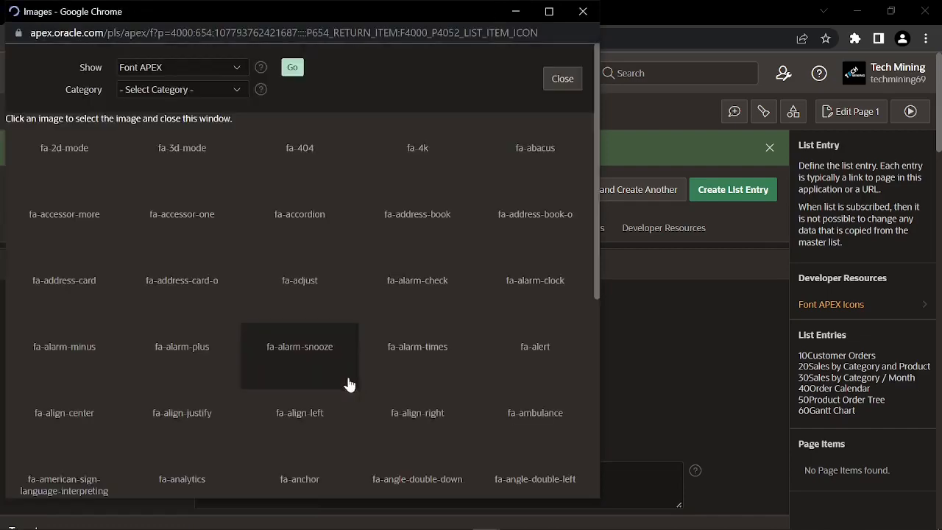
pyautogui.scroll(-5, 265, 412)
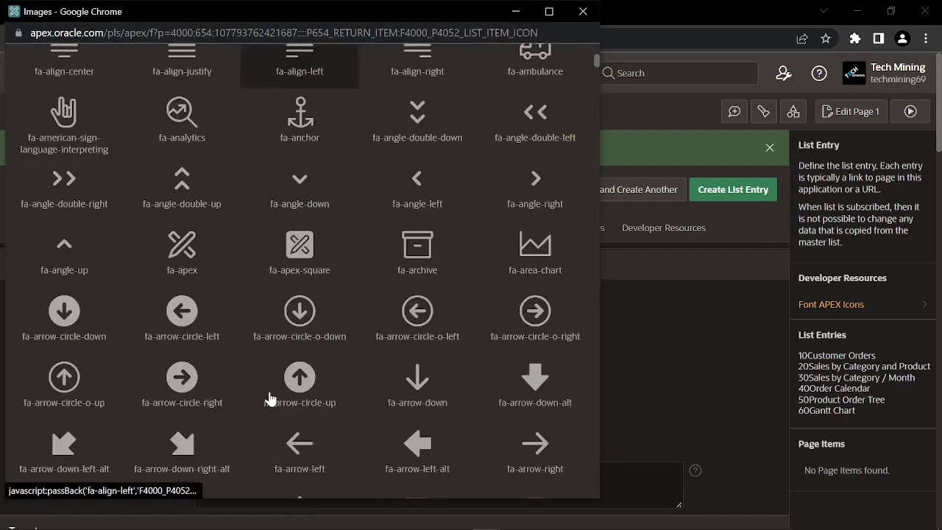
pyautogui.click(182, 315)
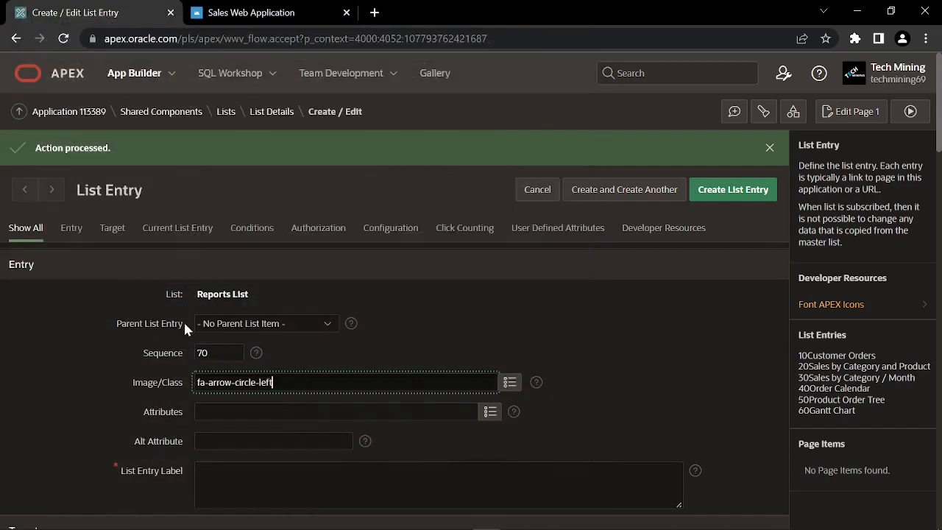
pyautogui.click(180, 472)
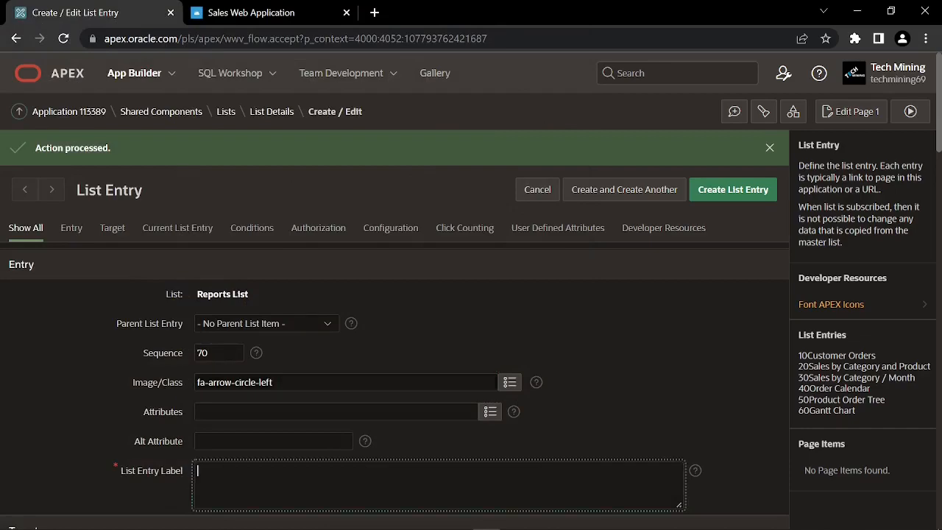
pyautogui.write('Box Plot')
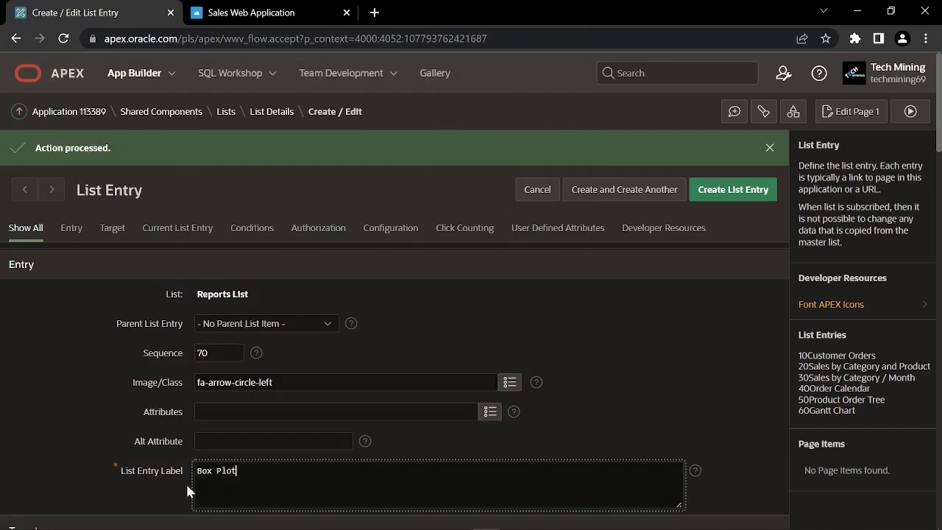
pyautogui.scroll(-2, 175, 474)
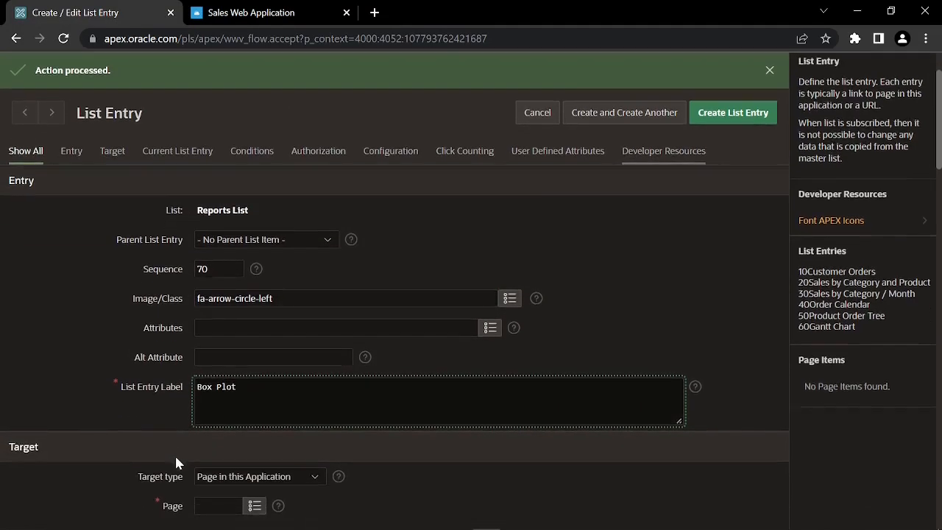
pyautogui.scroll(-1, 175, 449)
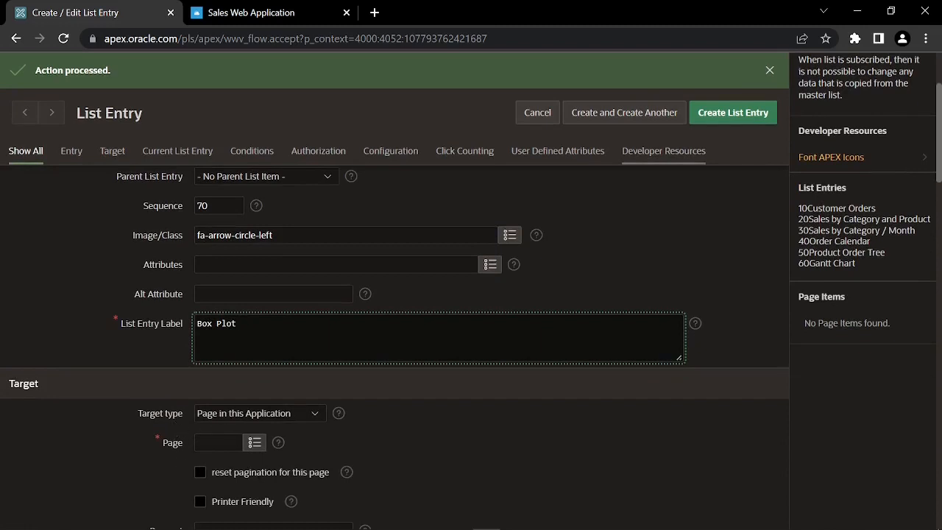
pyautogui.click(214, 442)
pyautogui.write('21')
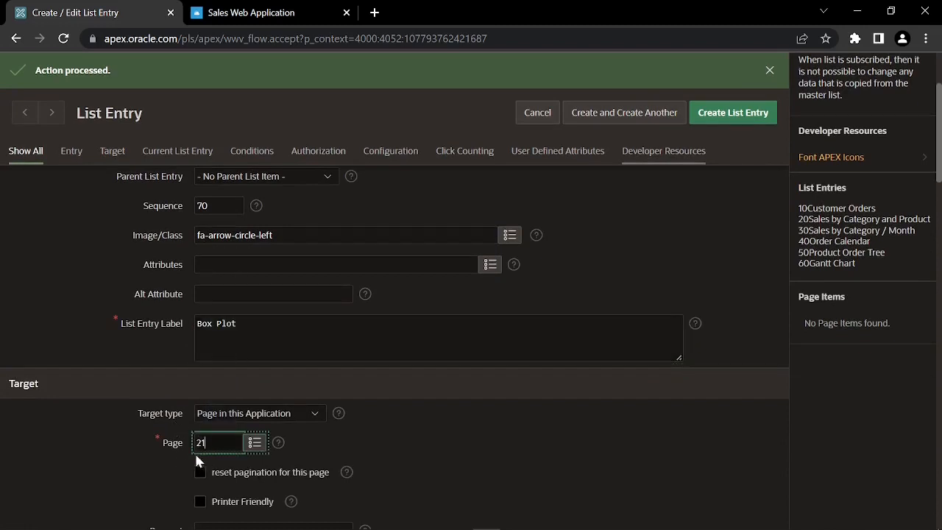
# Save Box Plot and add a Pyramid Chart entry with icon fa-arrow-circle-o-down on page 22
pyautogui.click(629, 115)
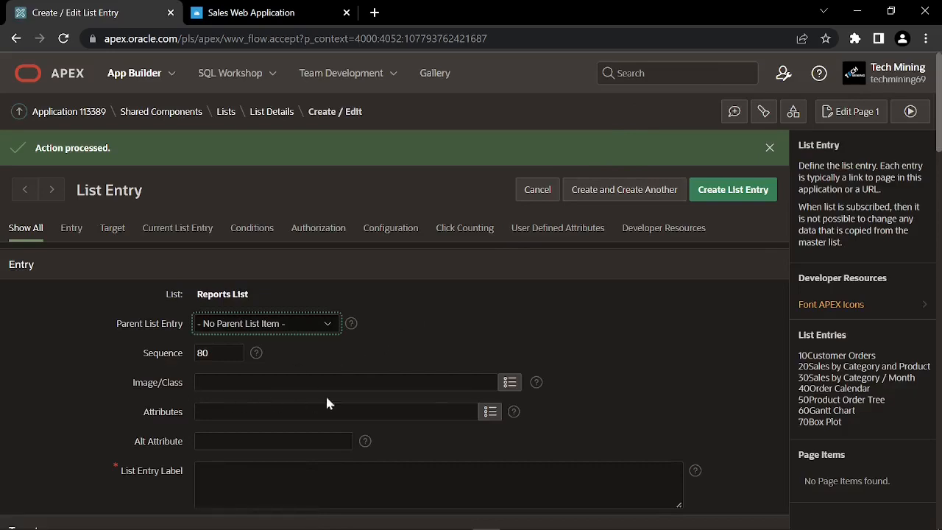
pyautogui.click(509, 382)
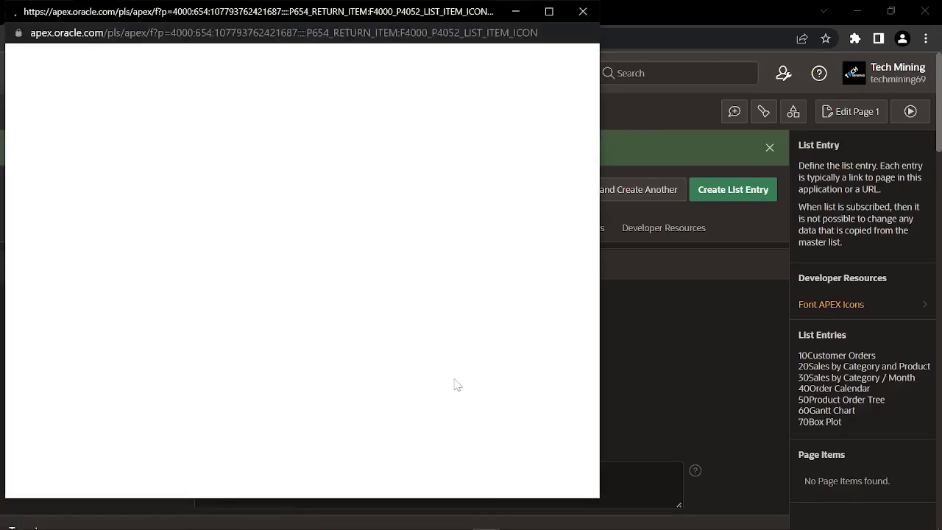
pyautogui.scroll(-5, 354, 386)
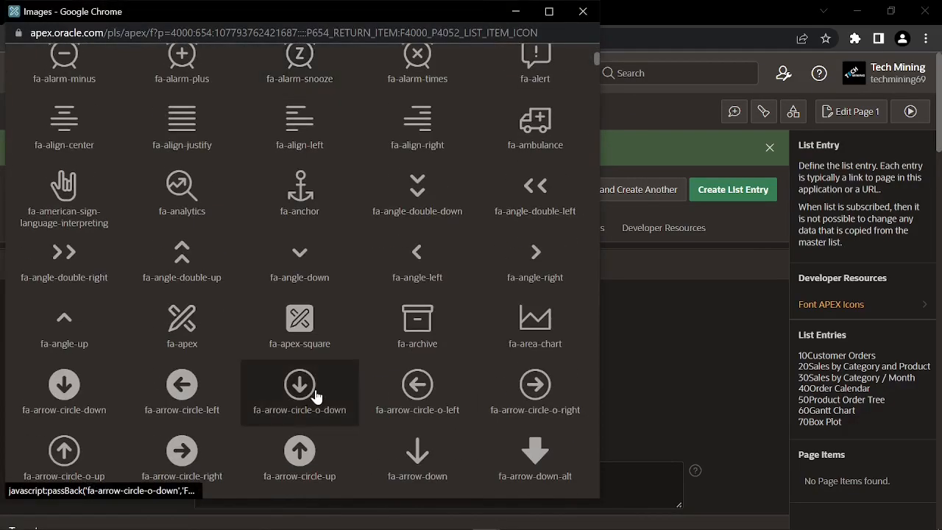
pyautogui.click(343, 386)
pyautogui.scroll(-1, 313, 388)
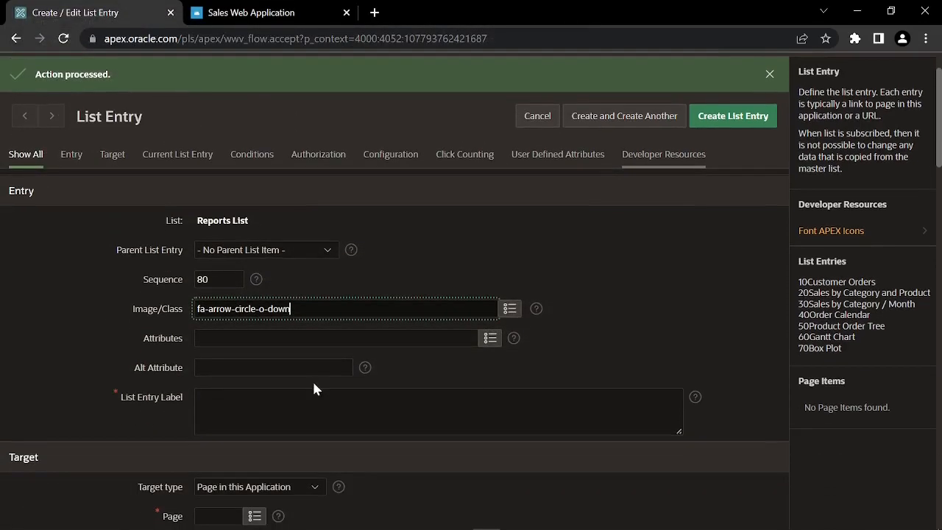
pyautogui.click(197, 401)
pyautogui.write('Pyramid Chart')
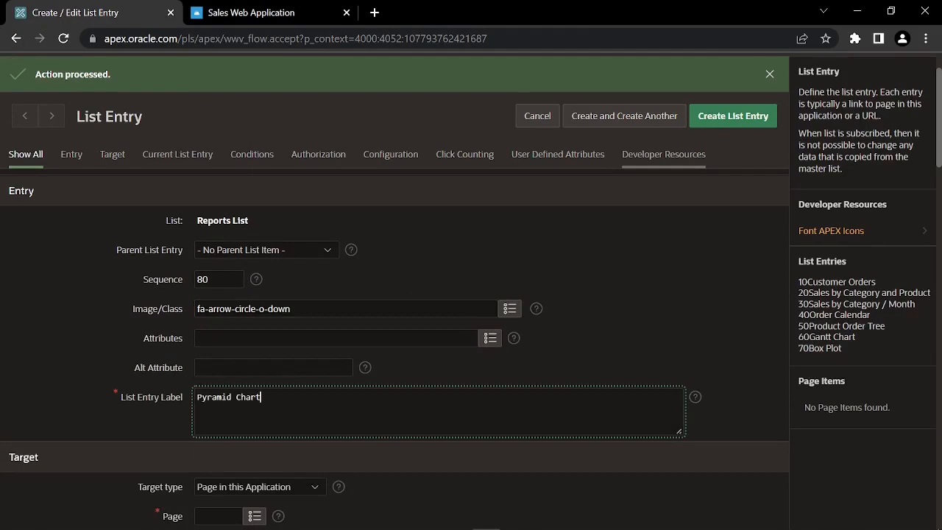
pyautogui.scroll(-1, 183, 410)
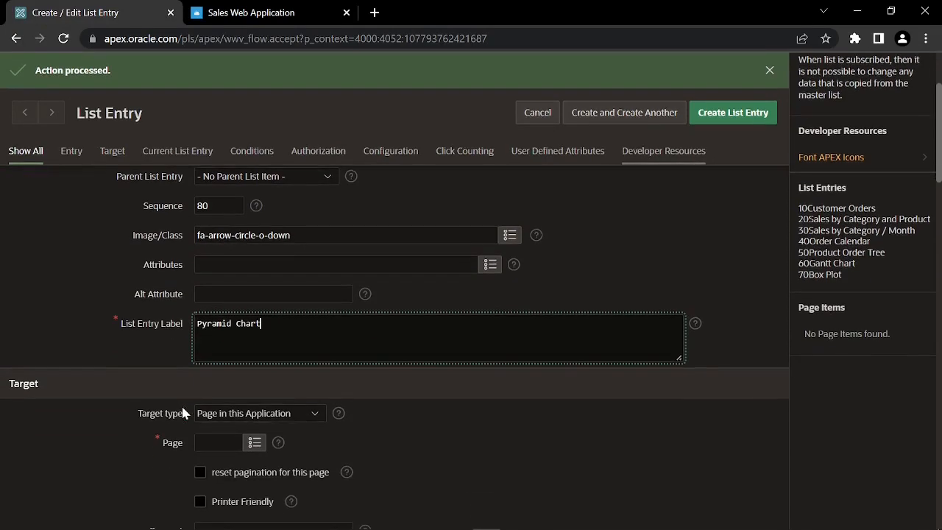
pyautogui.click(218, 442)
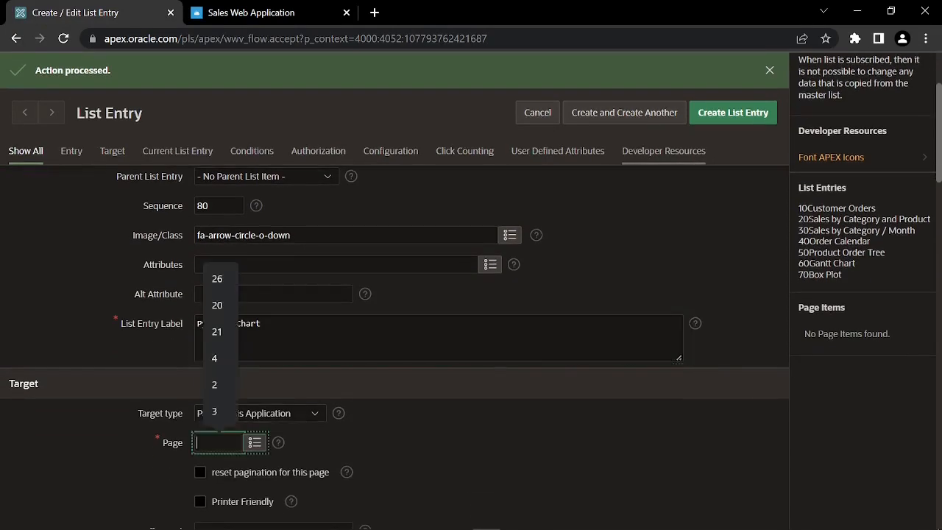
pyautogui.write('22')
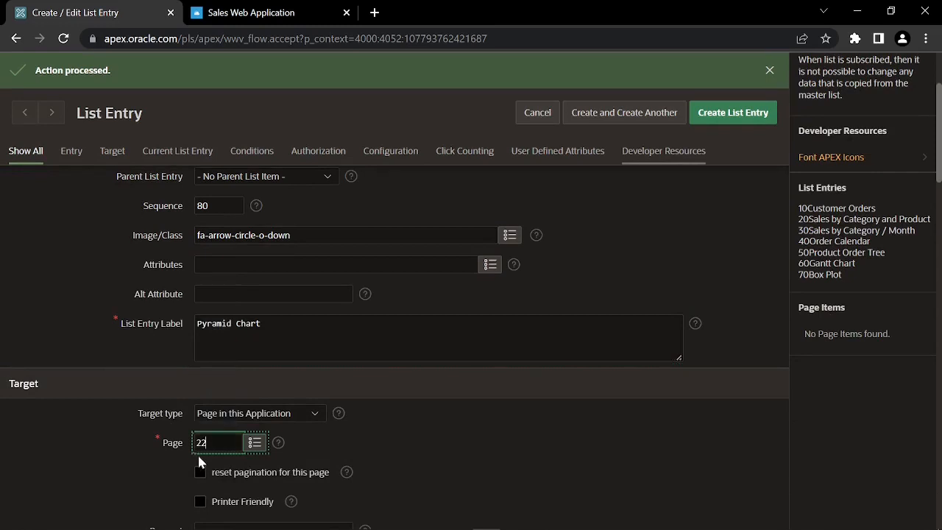
pyautogui.click(643, 112)
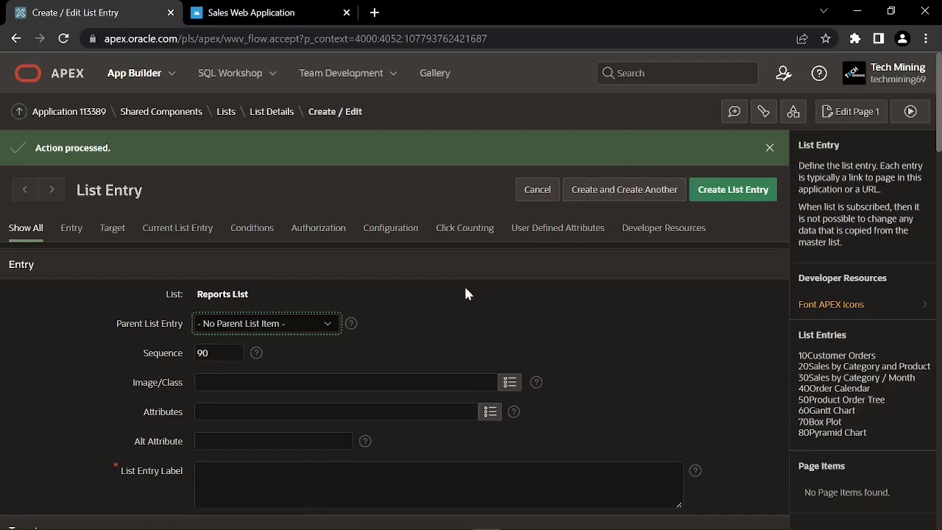
# Add a List View (Mobile) entry with icon fa-angle-up linking to page 23
pyautogui.click(509, 382)
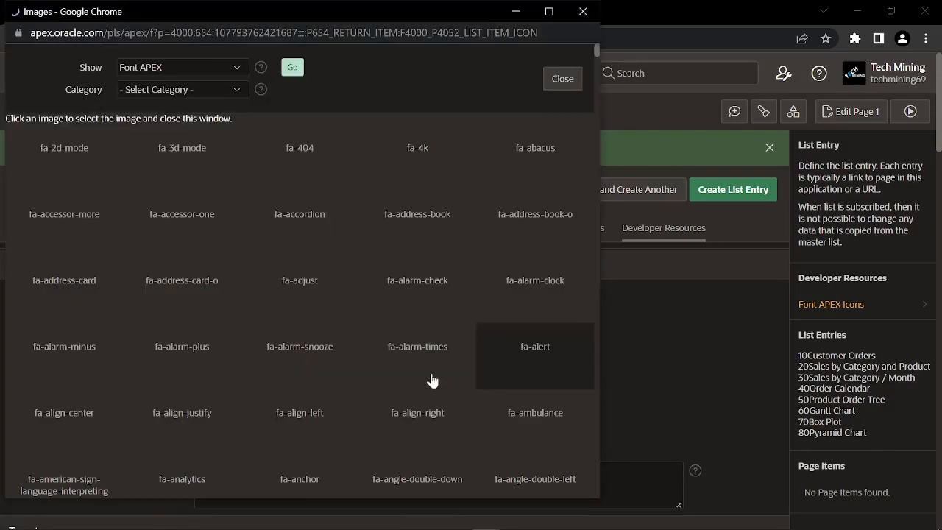
pyautogui.scroll(-3, 339, 405)
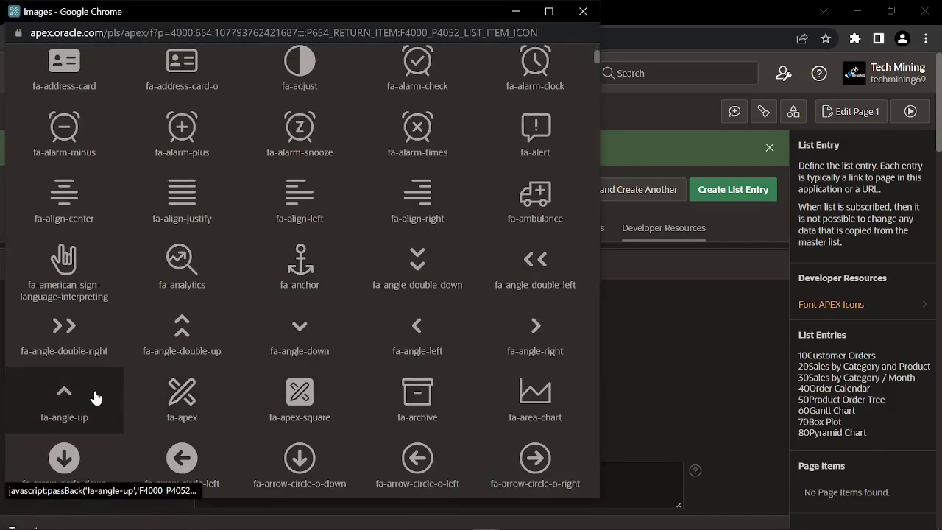
pyautogui.click(65, 398)
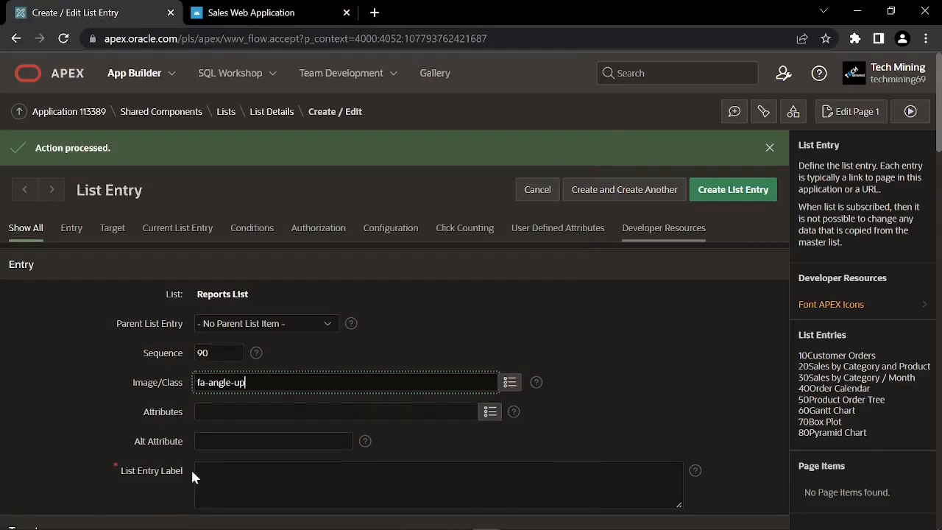
pyautogui.click(195, 482)
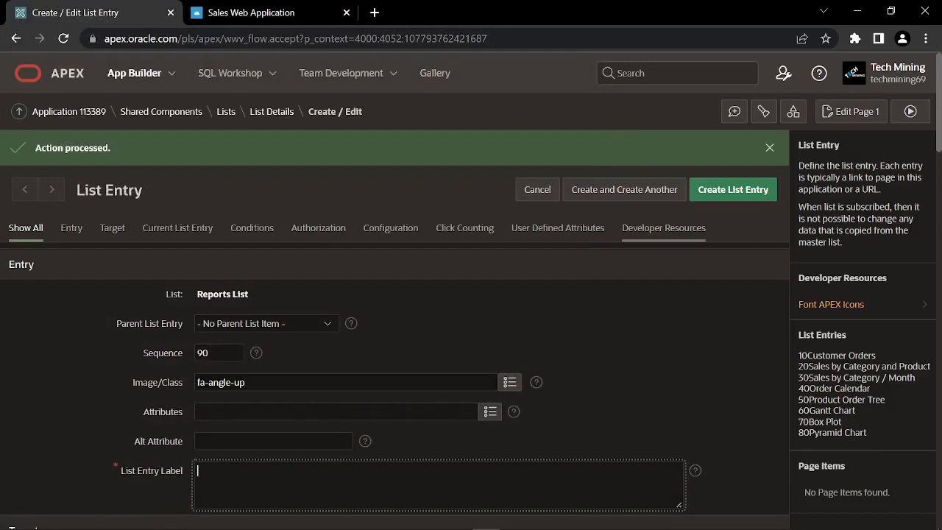
pyautogui.write('List View (Mobile)')
pyautogui.scroll(-1, 213, 462)
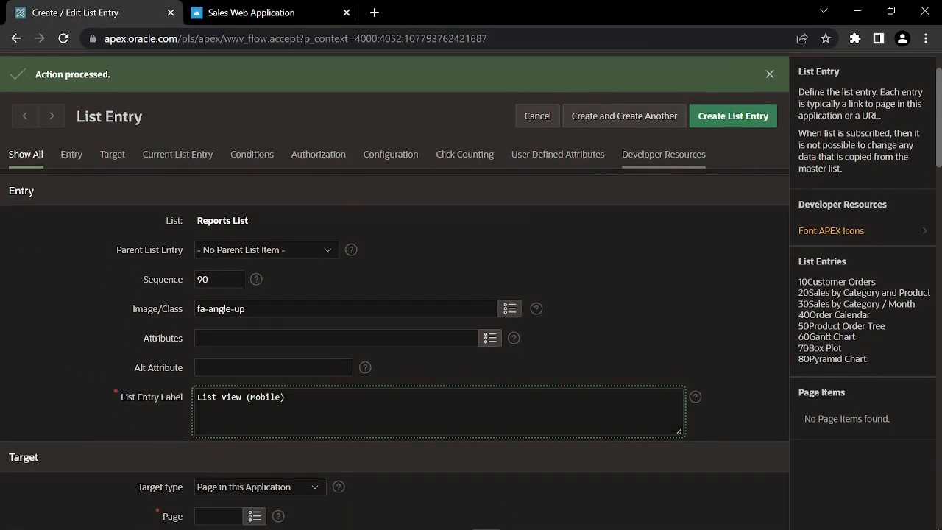
pyautogui.scroll(-1, 219, 477)
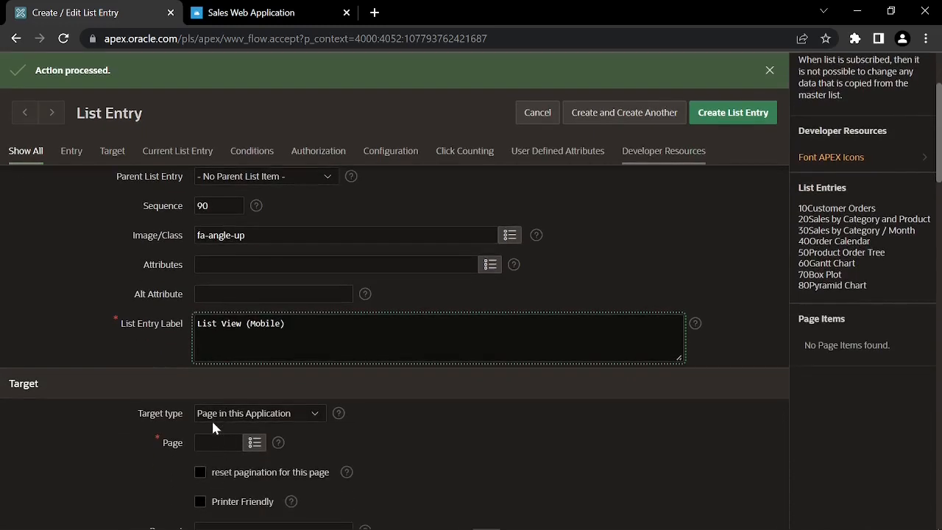
pyautogui.click(209, 442)
pyautogui.write('23')
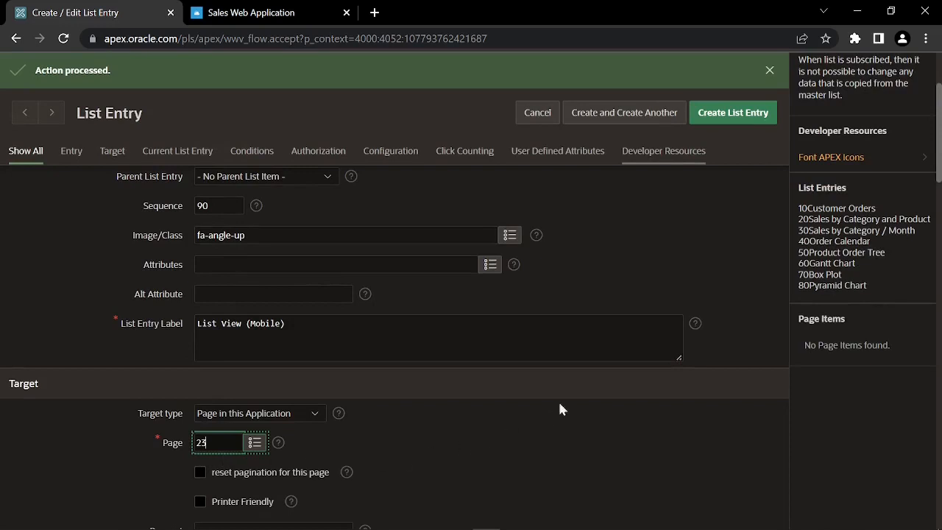
pyautogui.click(625, 115)
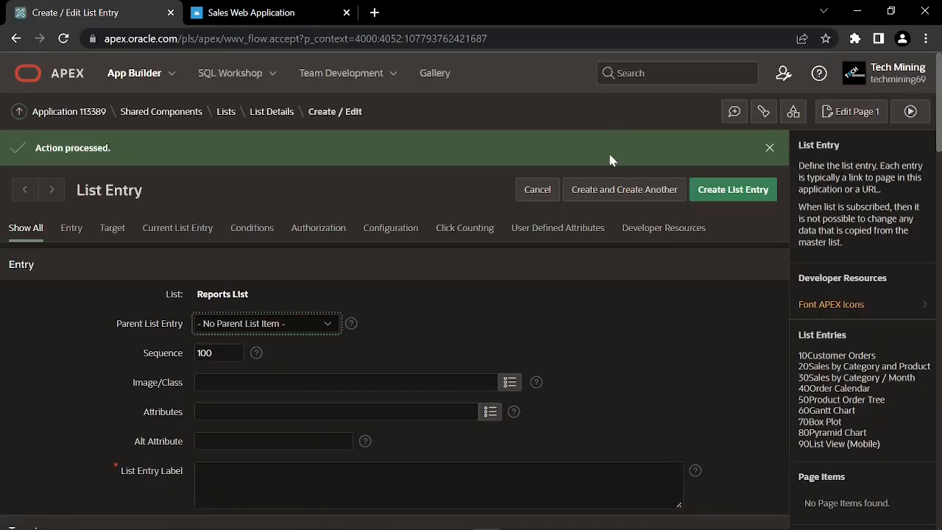
# Add a Column Toggle Report (Mobile) entry with icon fa-arrows-v linking to page 24
pyautogui.click(509, 384)
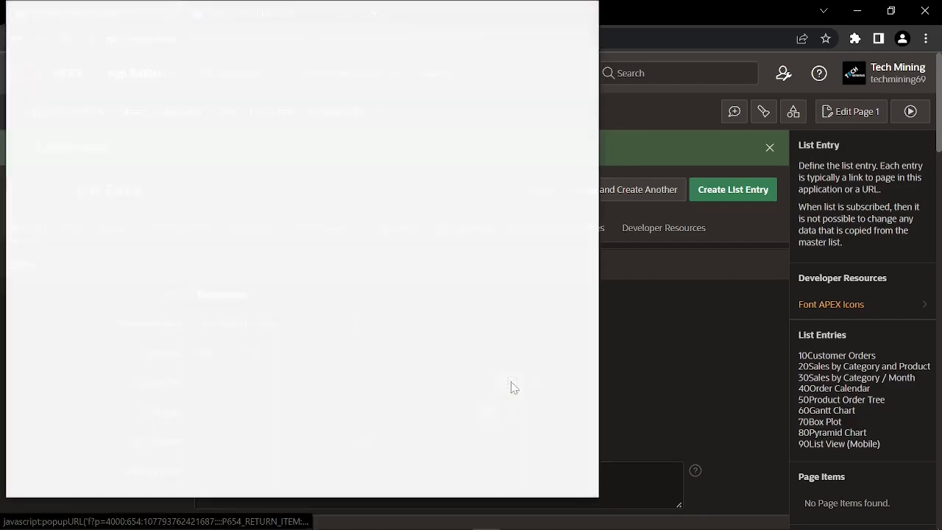
pyautogui.scroll(-6, 449, 389)
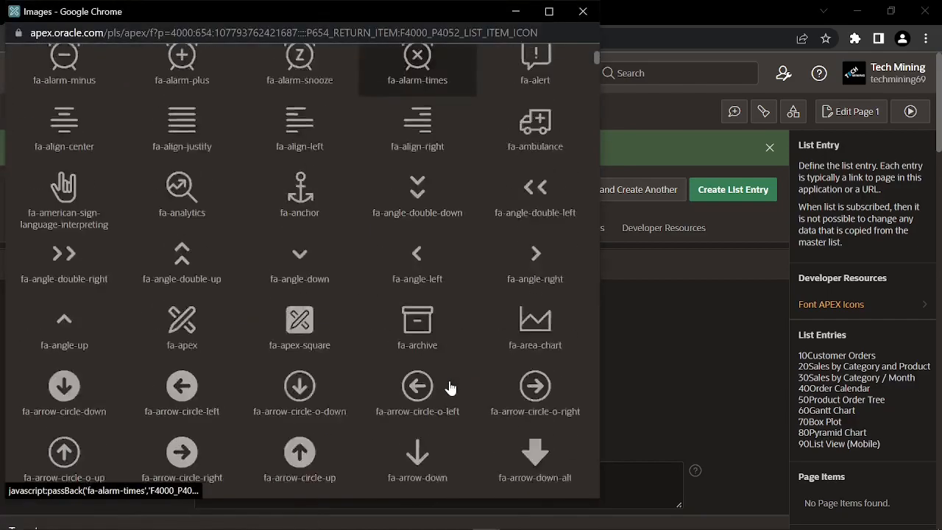
pyautogui.scroll(-2, 430, 393)
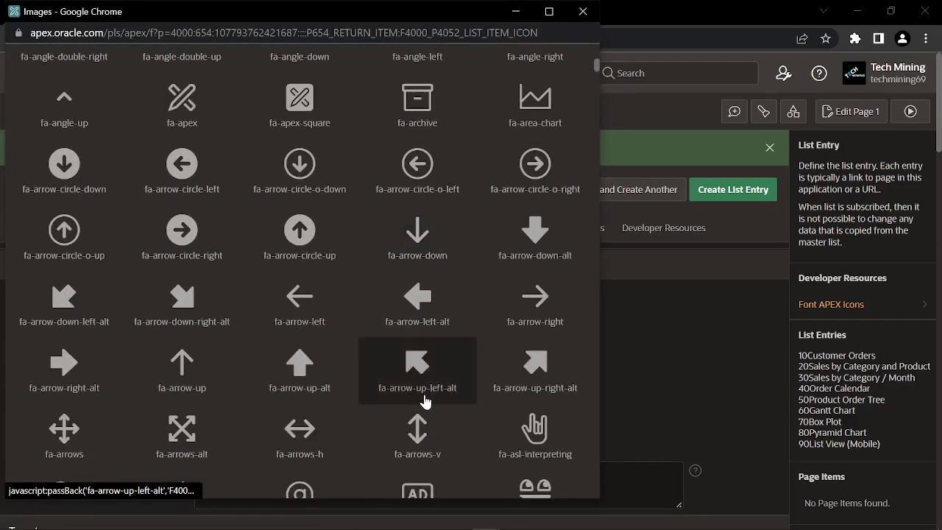
pyautogui.click(417, 433)
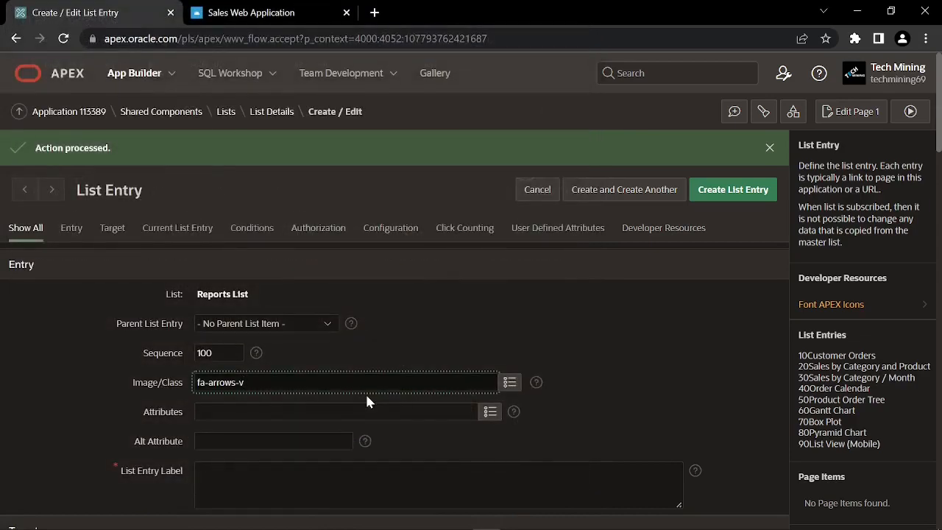
pyautogui.scroll(-1, 367, 401)
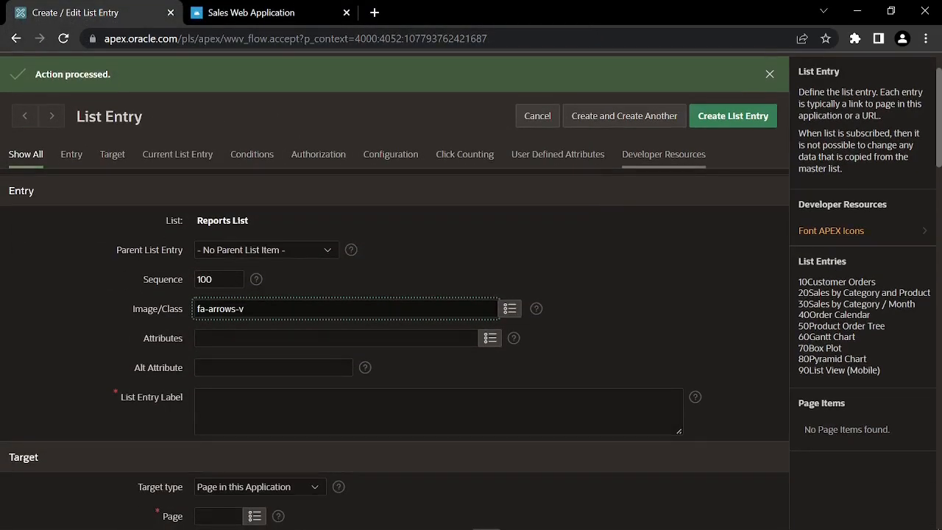
pyautogui.click(367, 406)
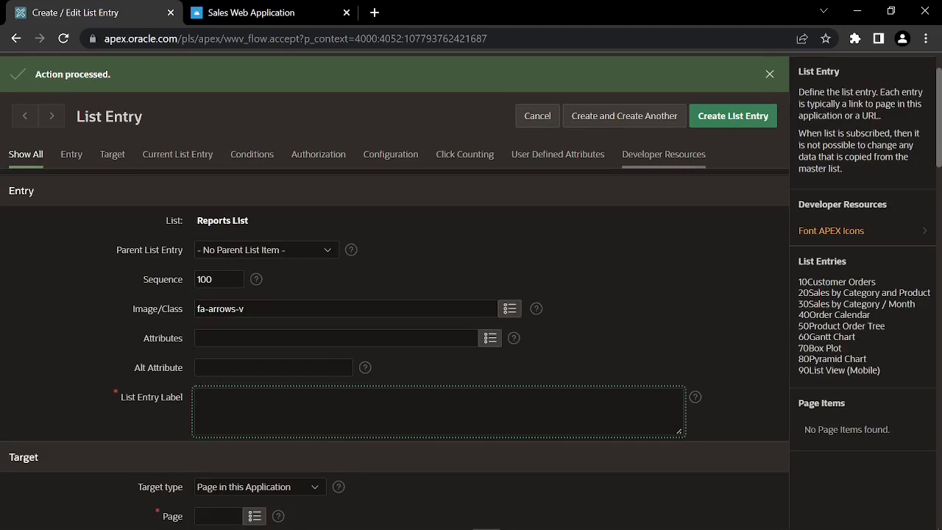
pyautogui.write('Column Toggle Report (Mobile)')
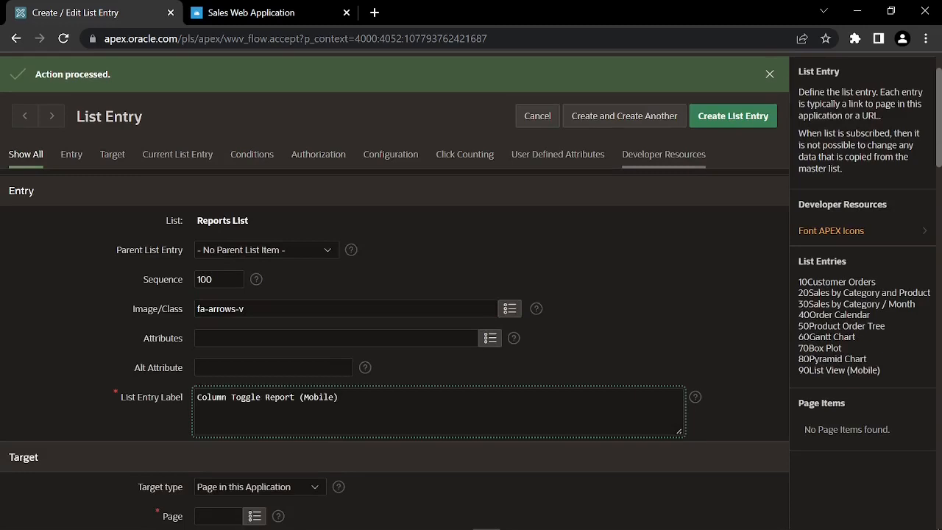
pyautogui.scroll(-1, 219, 417)
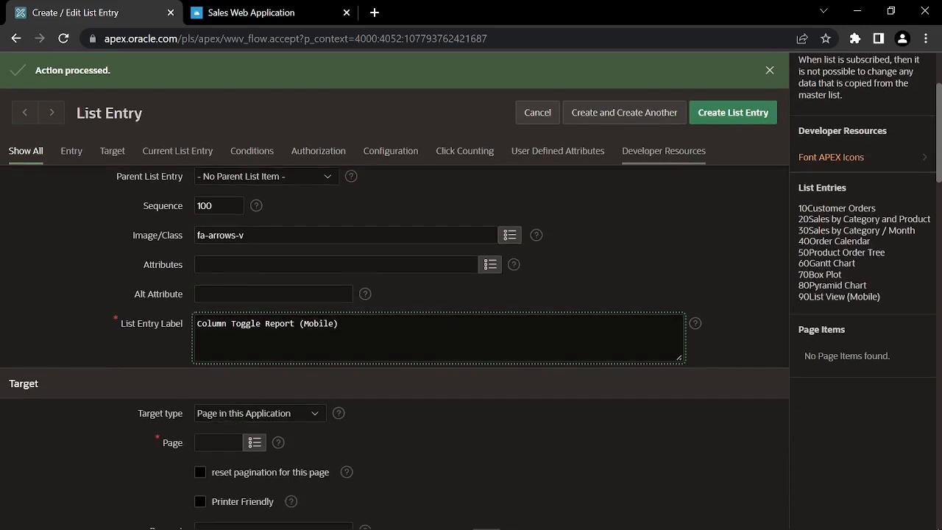
pyautogui.click(219, 442)
pyautogui.write('24')
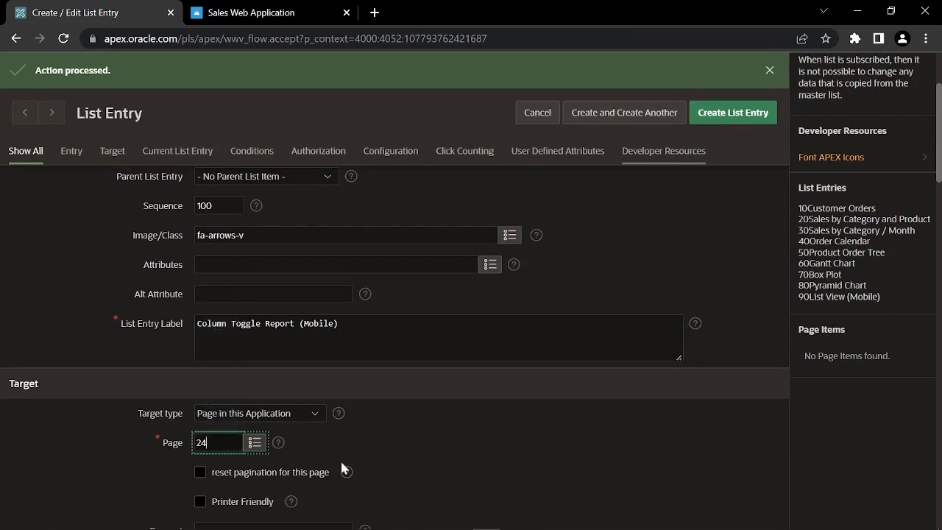
pyautogui.click(637, 114)
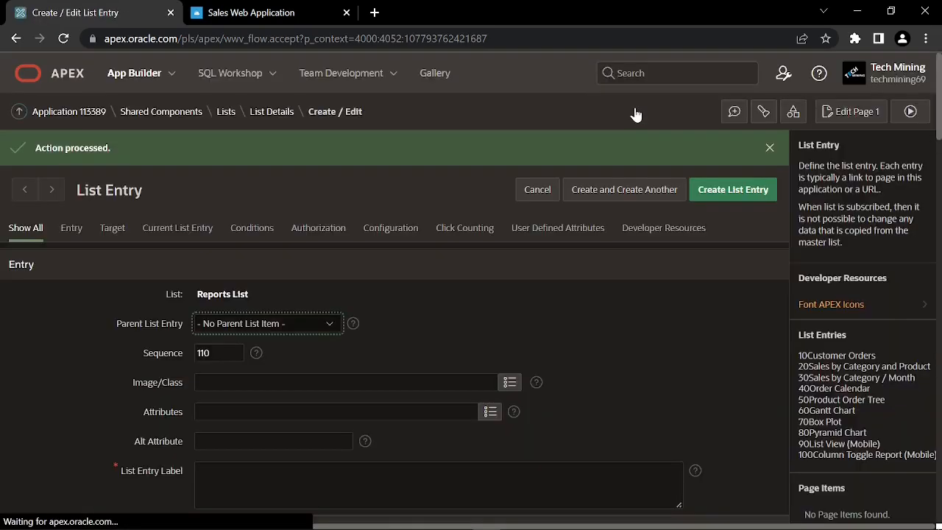
# Add a Reflow Report (Mobile) entry with icon fa-bars linking to page 25
pyautogui.click(509, 382)
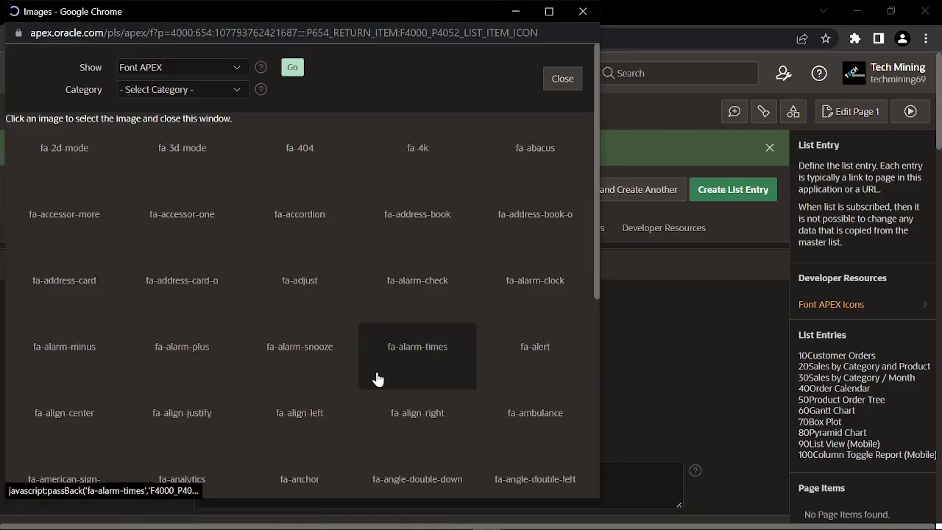
pyautogui.scroll(-15, 376, 378)
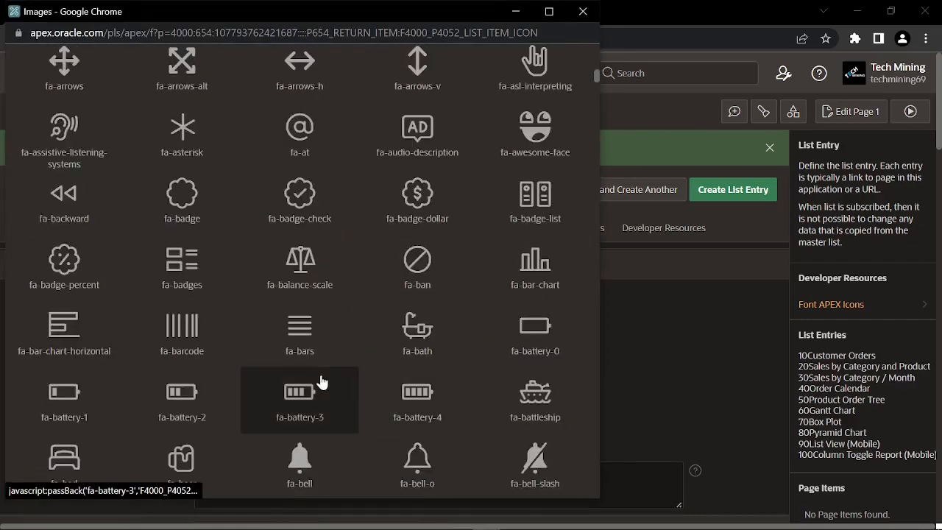
pyautogui.click(284, 332)
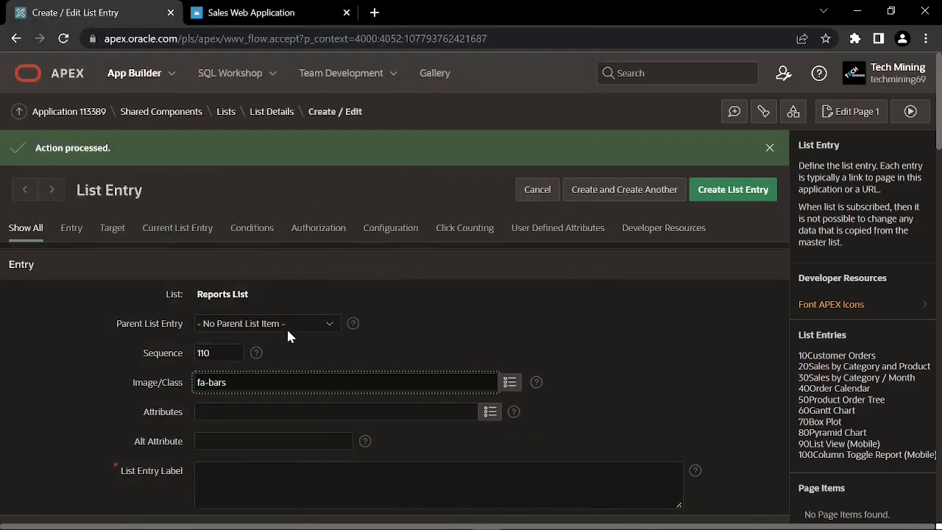
pyautogui.scroll(-2, 287, 335)
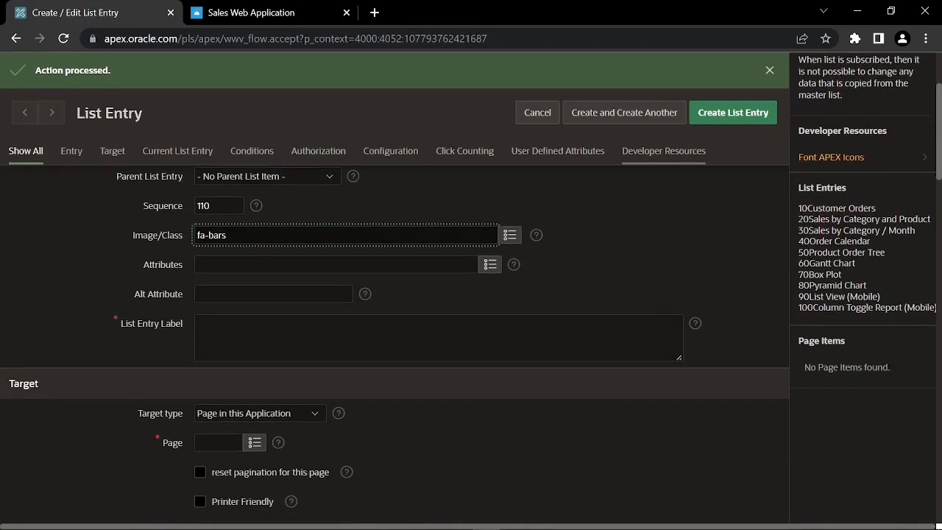
pyautogui.click(287, 334)
pyautogui.write('Reflow Report (Mobile)')
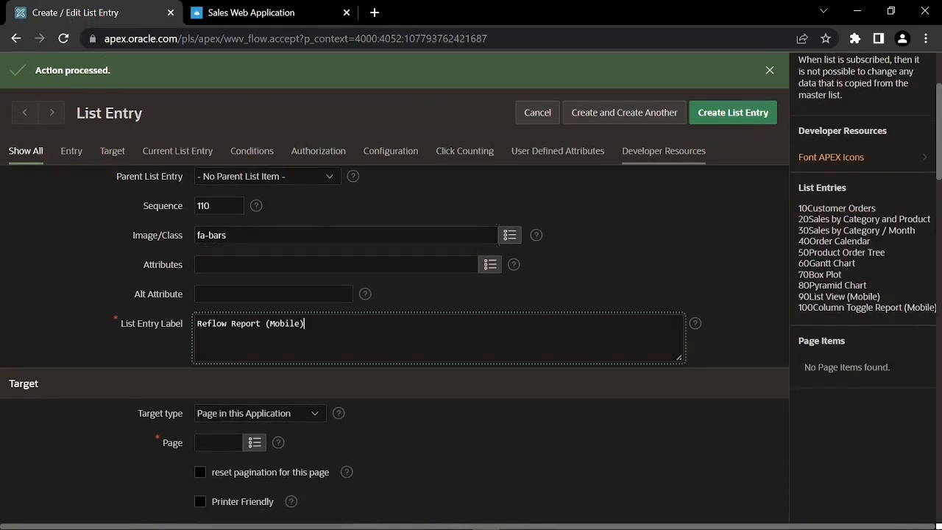
pyautogui.scroll(-1, 233, 343)
pyautogui.click(220, 369)
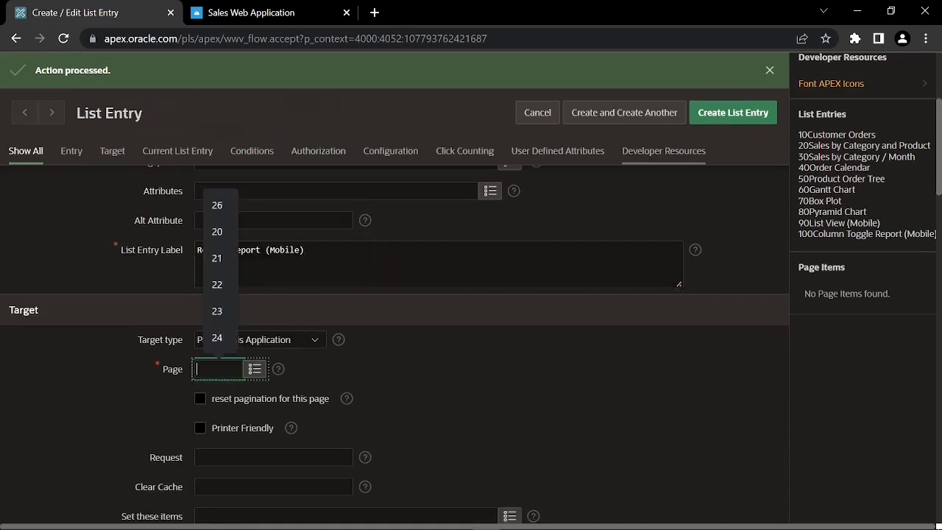
pyautogui.write('25')
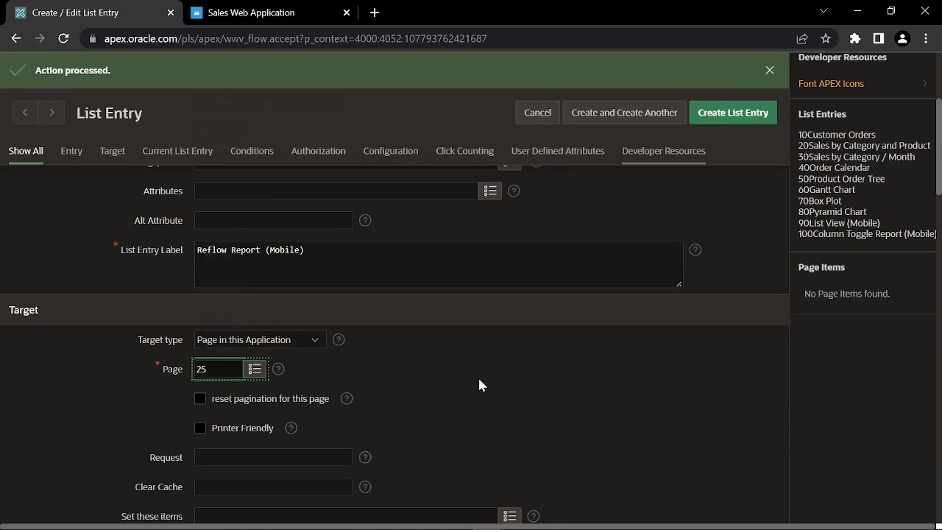
pyautogui.click(732, 116)
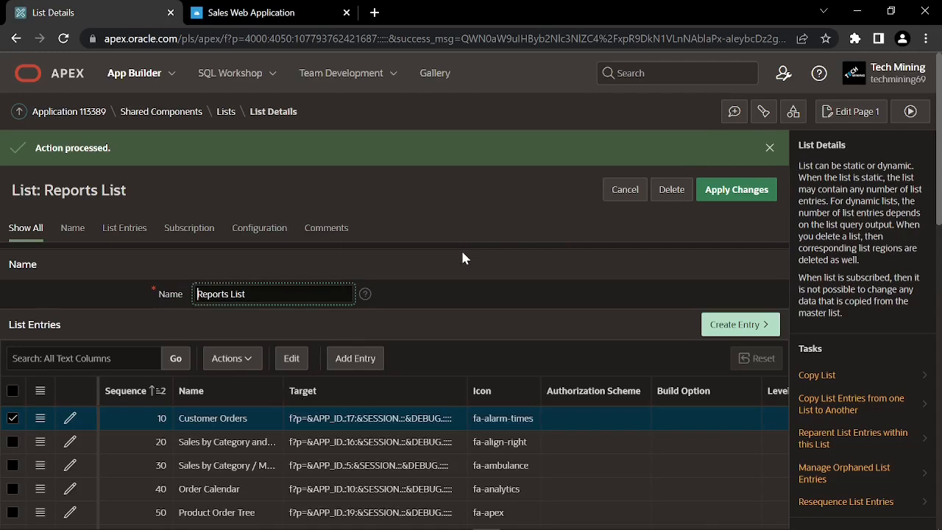
pyautogui.scroll(-2, 519, 258)
pyautogui.scroll(-1, 168, 416)
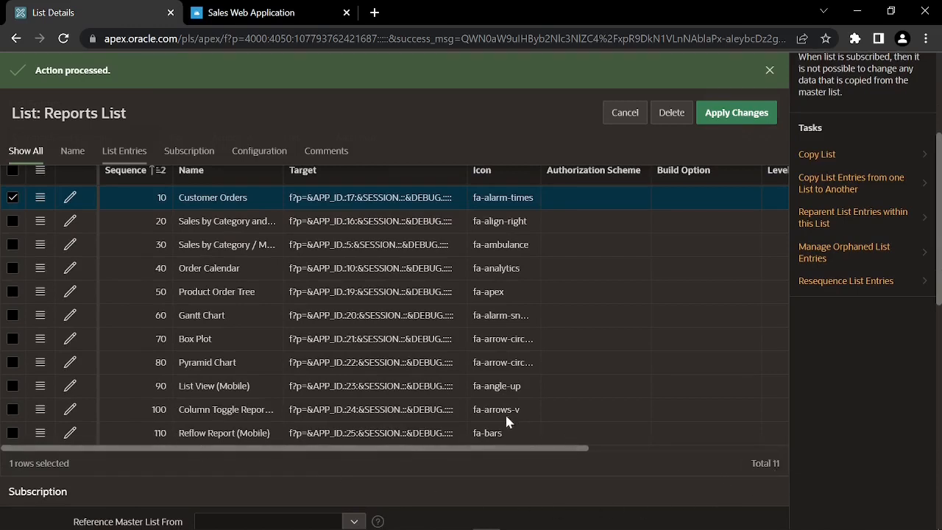
pyautogui.click(72, 150)
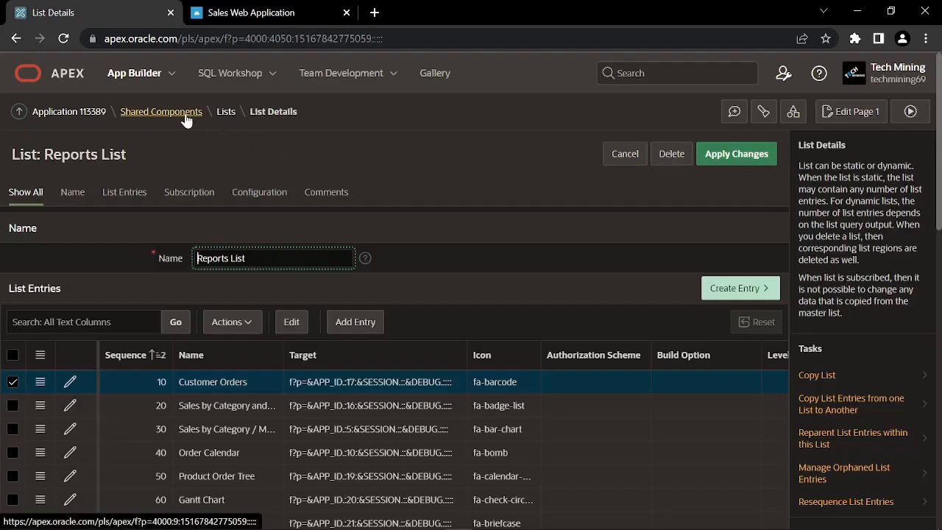
# Return to Shared Components and open the Lists page
pyautogui.click(184, 115)
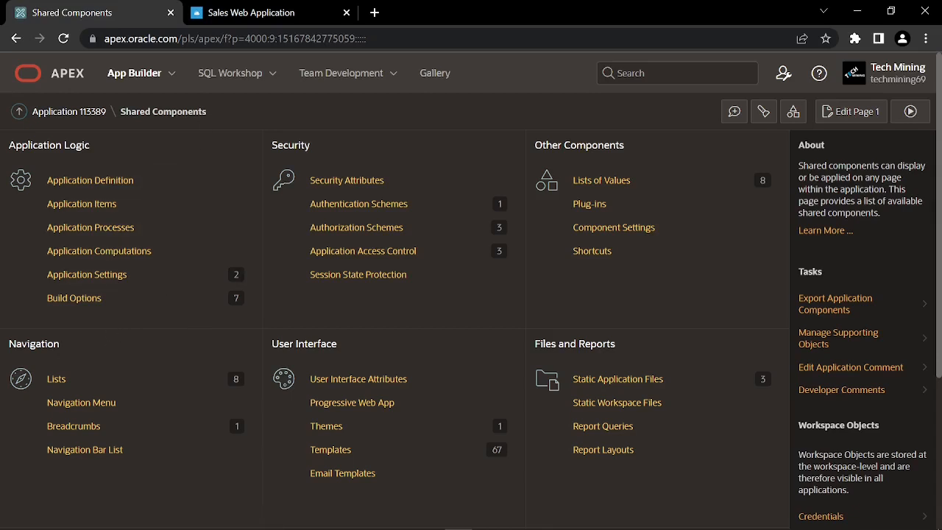
pyautogui.click(56, 384)
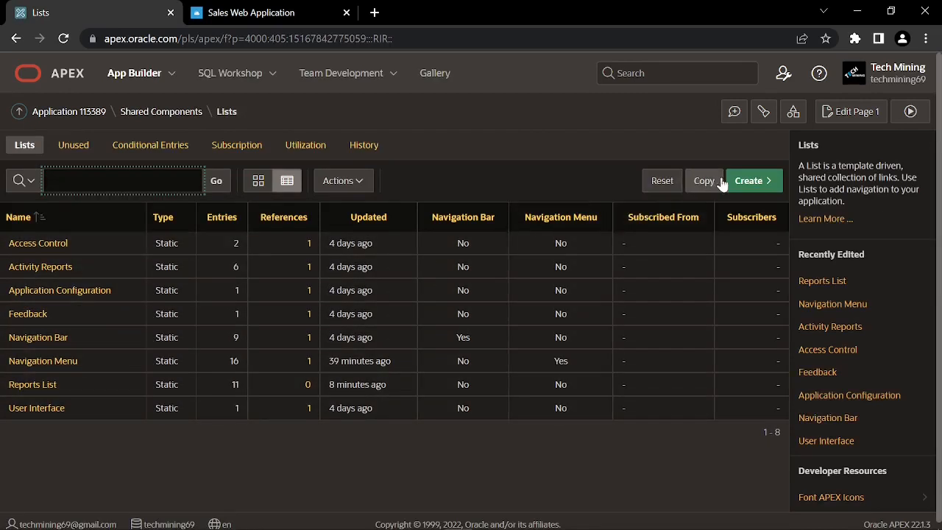
# Create static list 'Order Wizard' with entries Identify Customer, Select Items and Order Summary
pyautogui.click(750, 182)
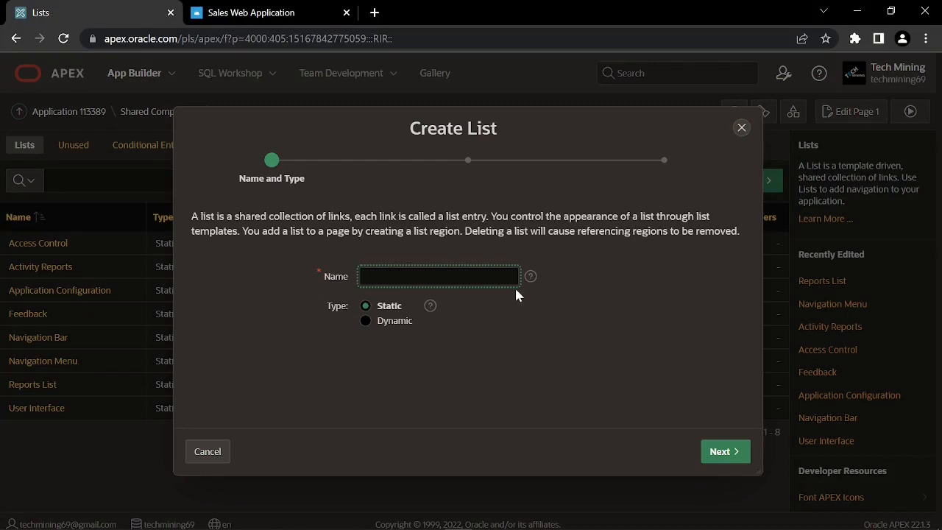
pyautogui.write('Order Wizard')
pyautogui.click(368, 308)
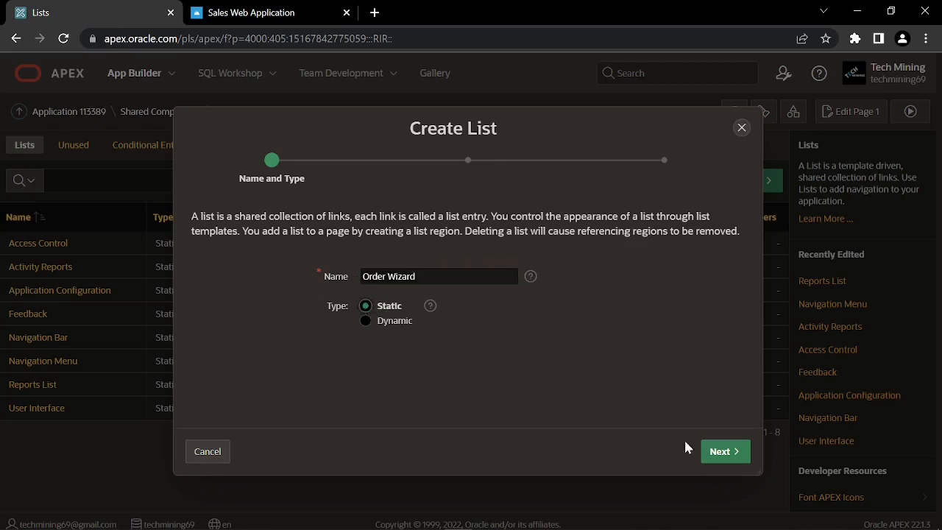
pyautogui.click(720, 454)
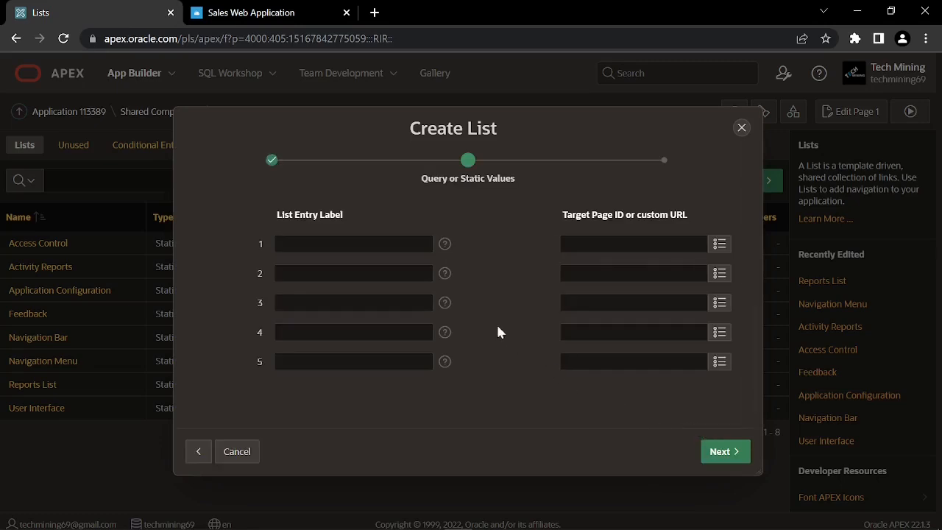
pyautogui.click(353, 244)
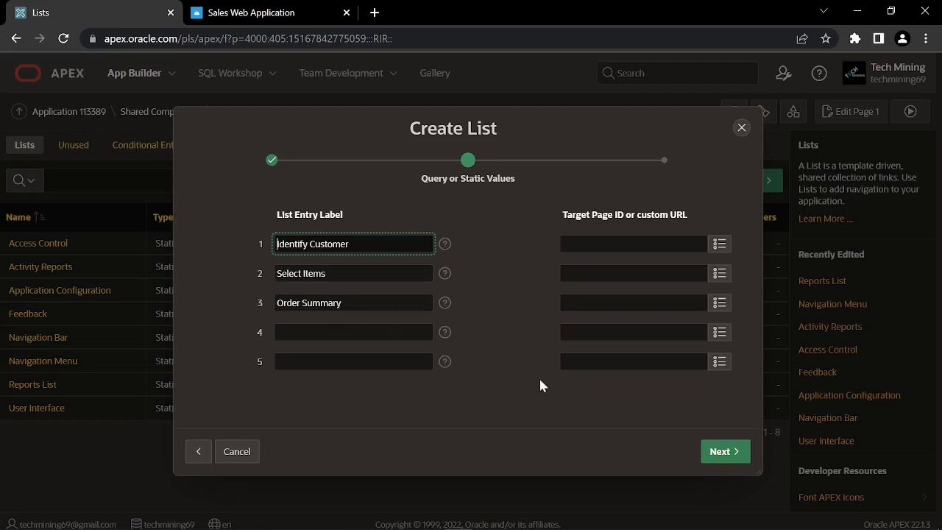
pyautogui.click(720, 453)
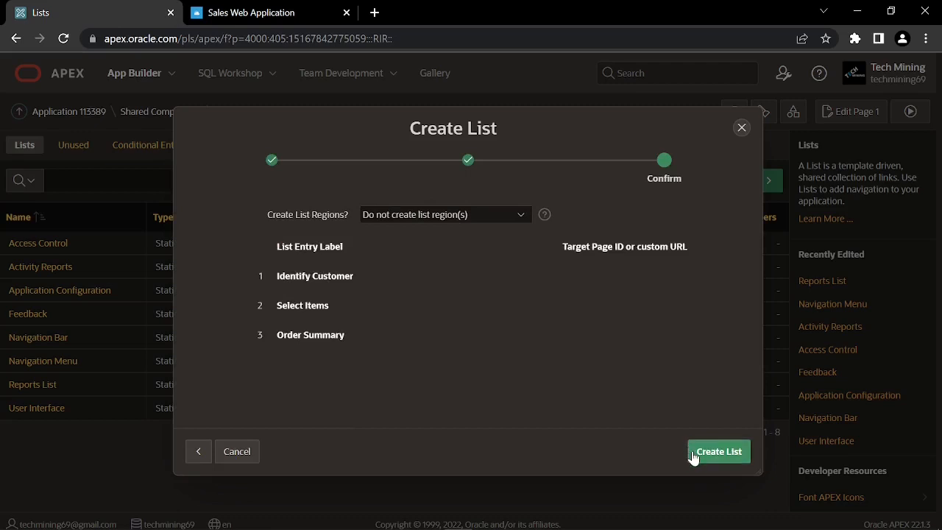
pyautogui.click(720, 454)
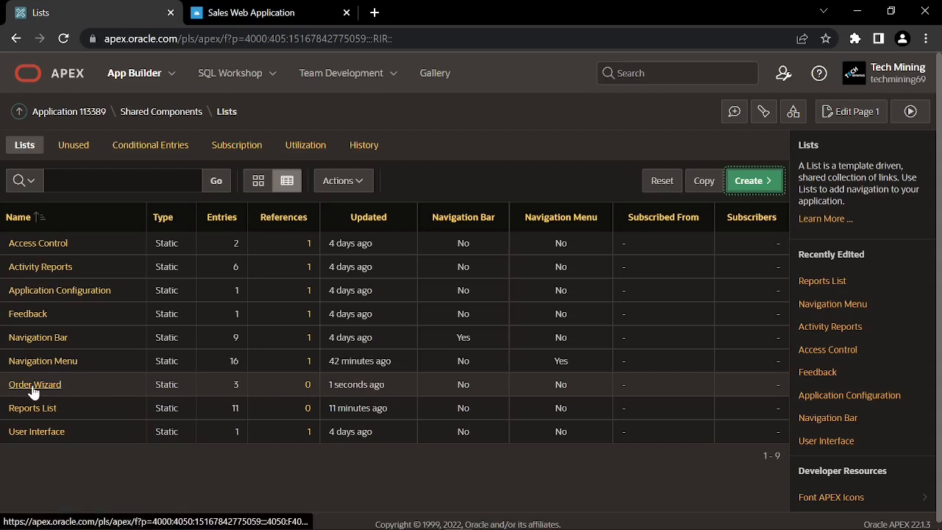
# Set Identify Customer's current condition to Comma Delimited Page List with page 11 and save
pyautogui.press('alt')
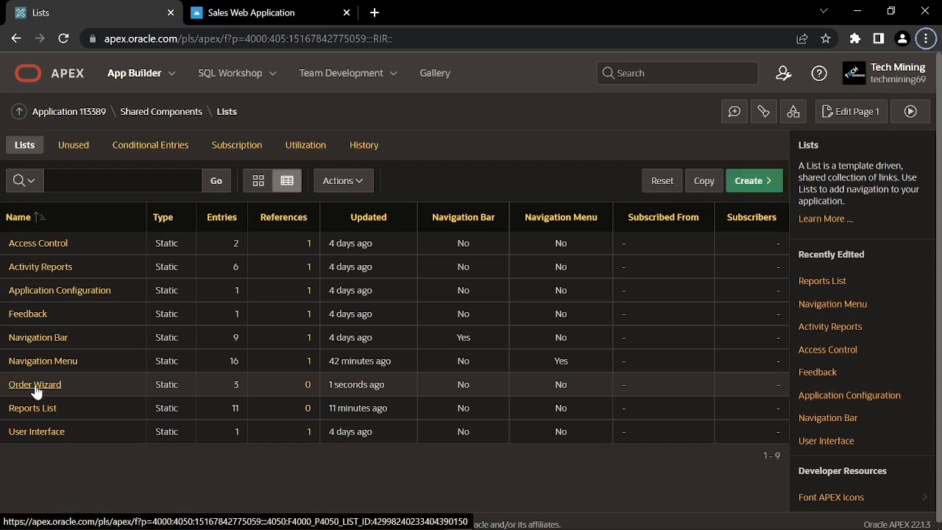
pyautogui.click(36, 384)
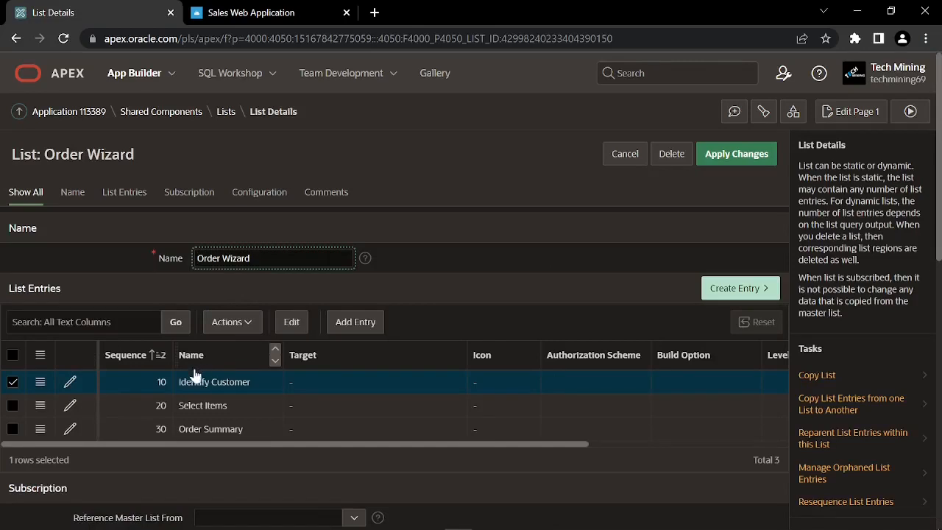
pyautogui.click(70, 383)
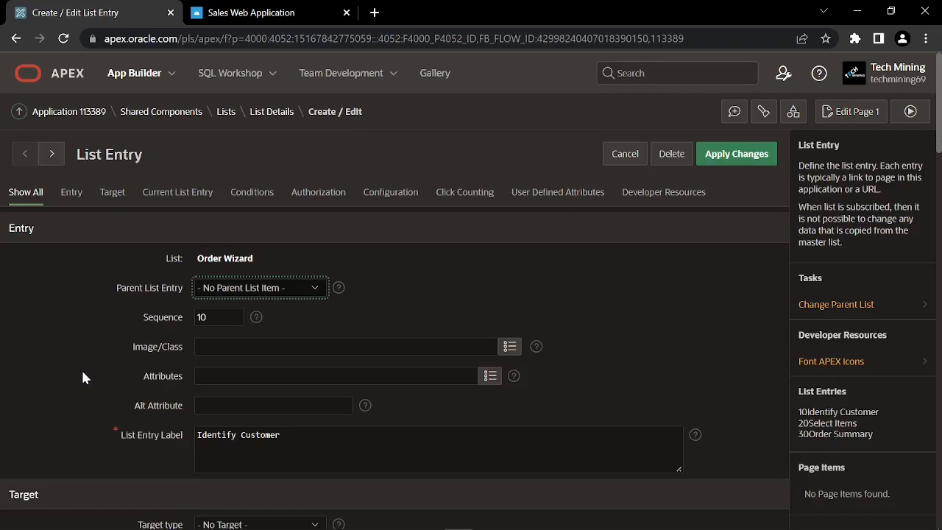
pyautogui.scroll(-2, 71, 360)
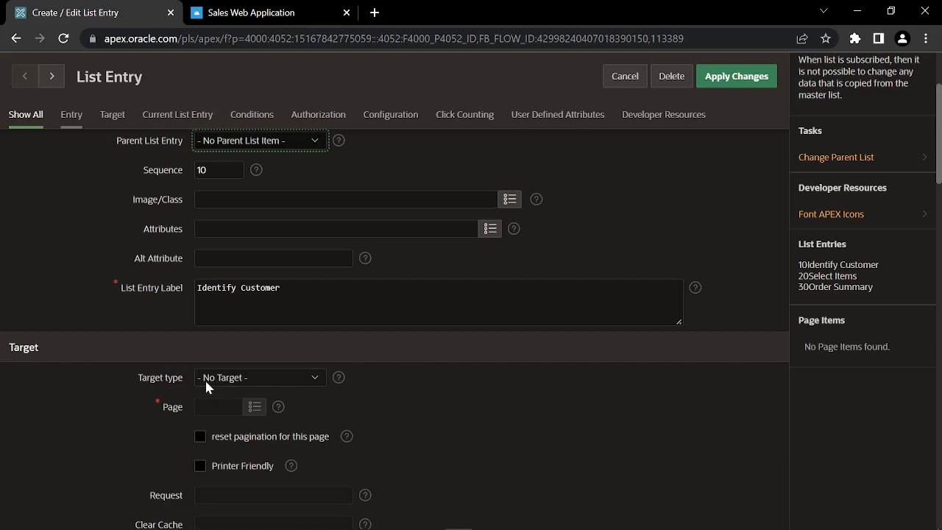
pyautogui.scroll(-4, 205, 390)
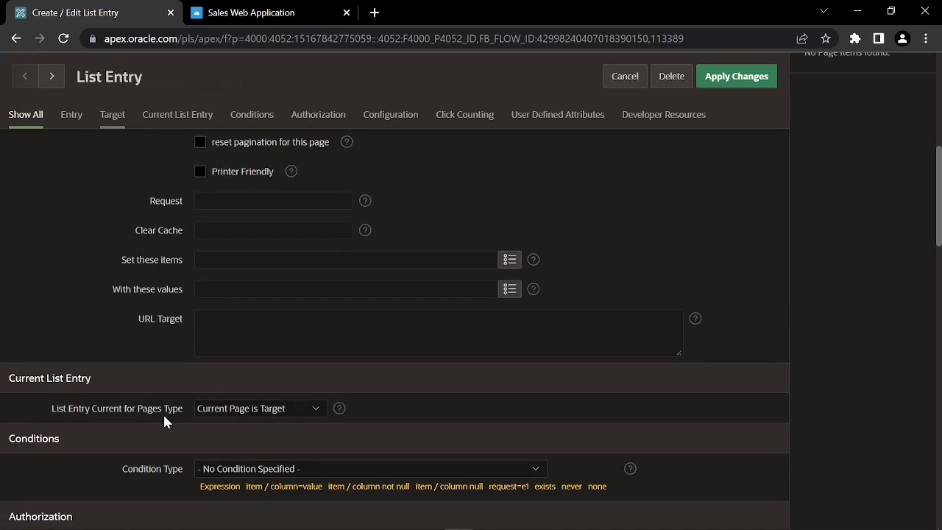
pyautogui.click(226, 412)
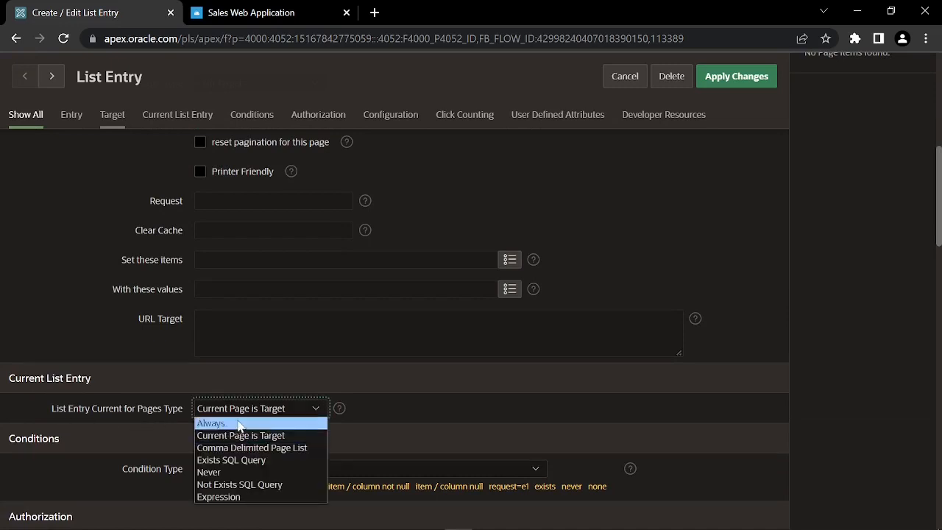
pyautogui.click(263, 448)
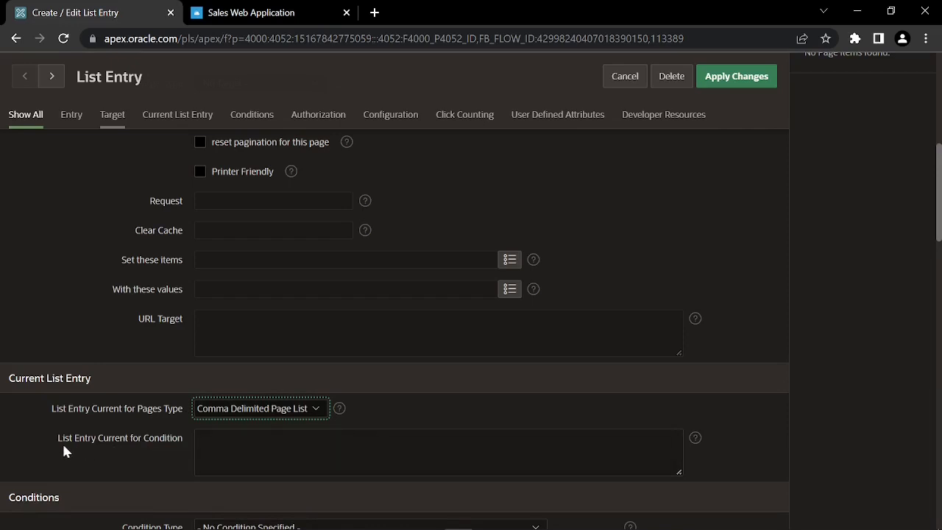
pyautogui.click(340, 448)
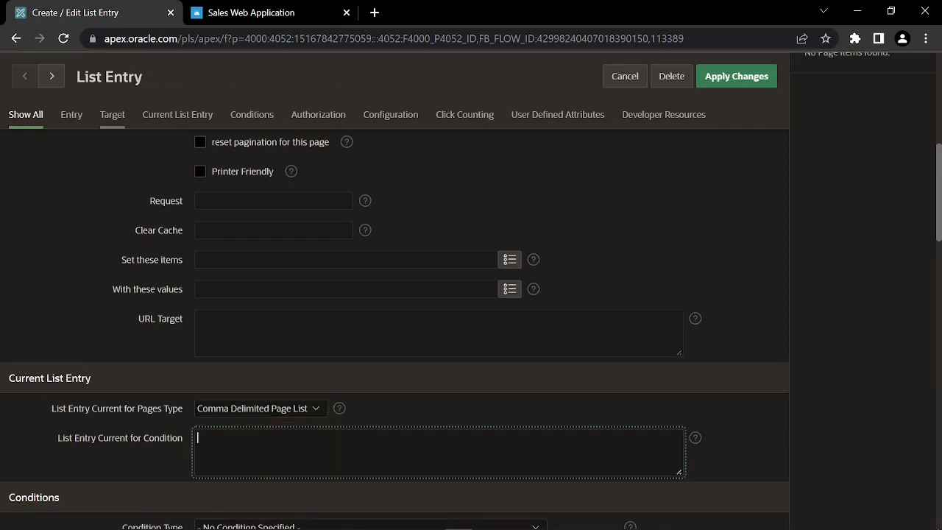
pyautogui.write('11')
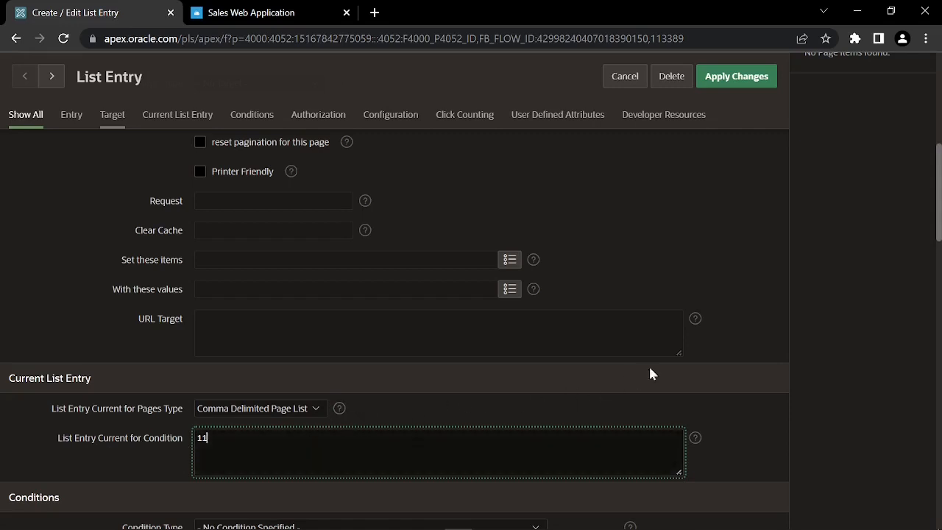
pyautogui.click(730, 82)
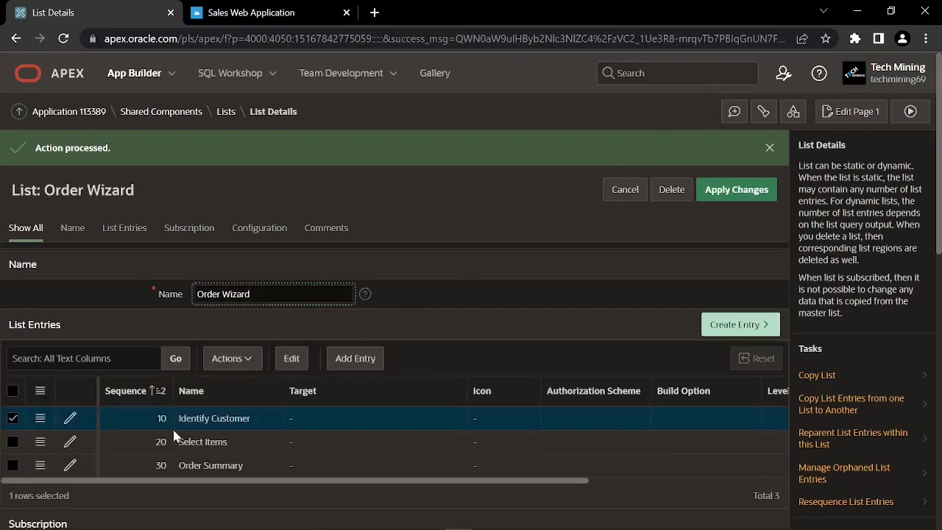
# Set the Select Items entry's current pages to a Comma Delimited Page List of 12 and apply
pyautogui.click(70, 442)
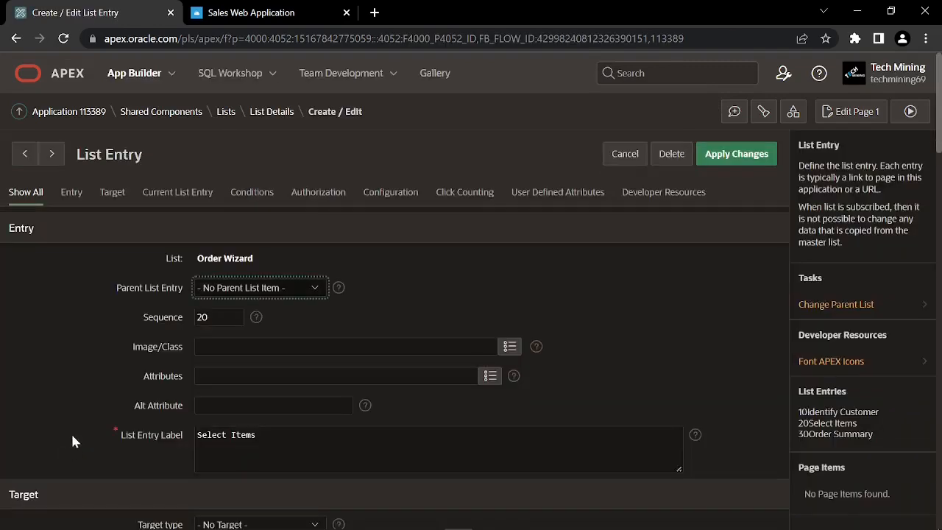
pyautogui.scroll(-2, 76, 433)
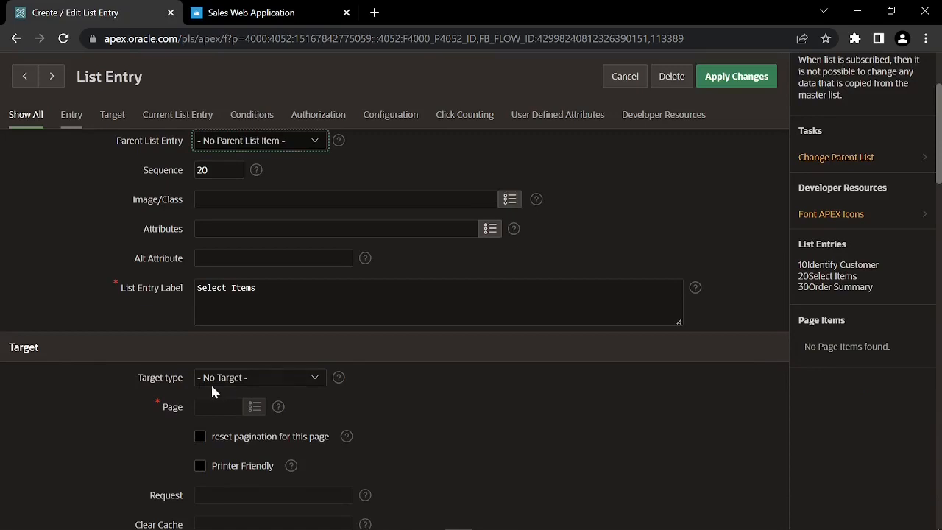
pyautogui.scroll(-4, 139, 398)
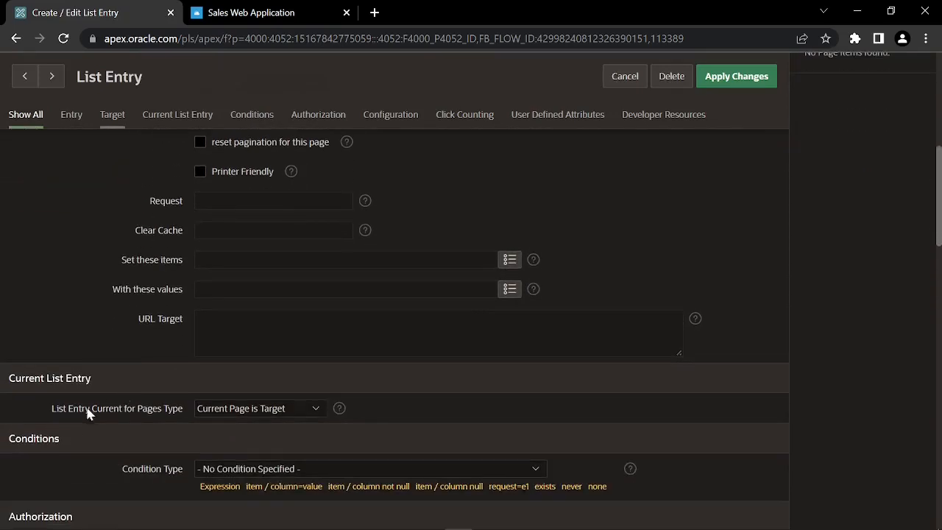
pyautogui.click(224, 408)
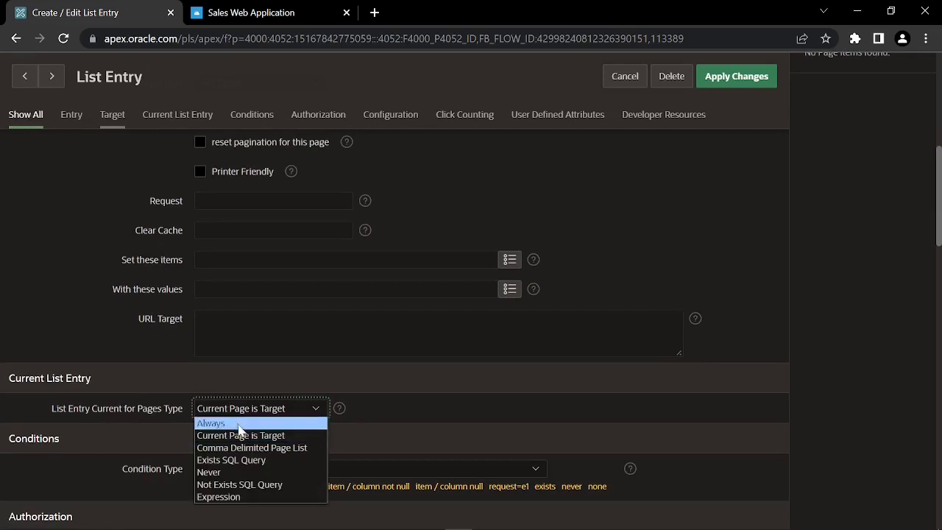
pyautogui.click(248, 447)
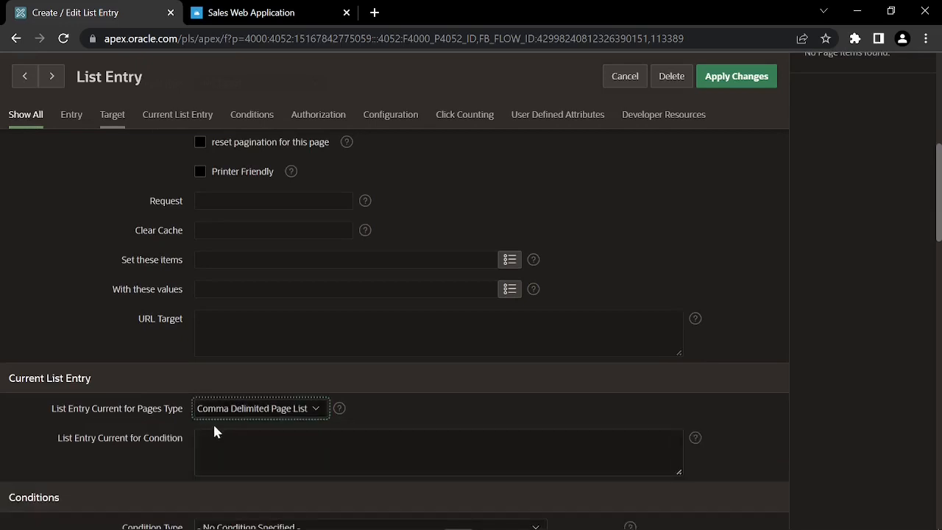
pyautogui.click(177, 440)
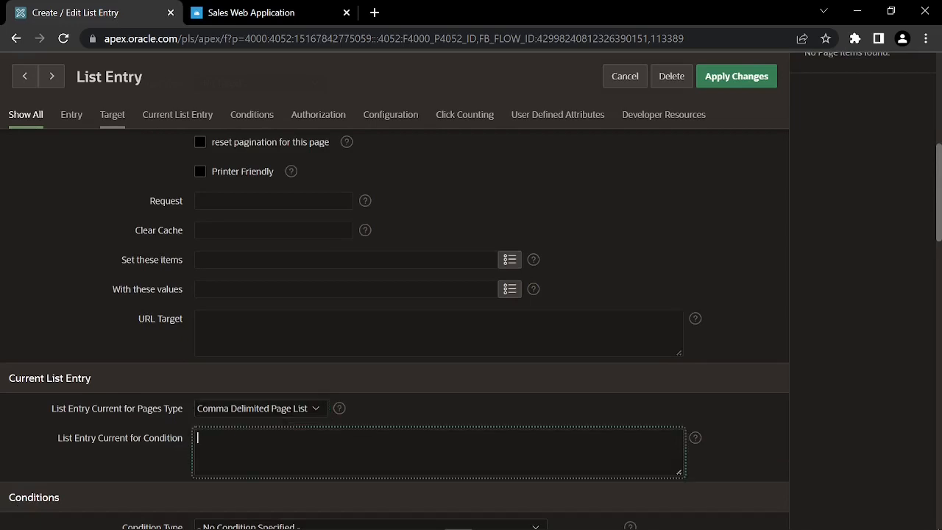
pyautogui.write('12')
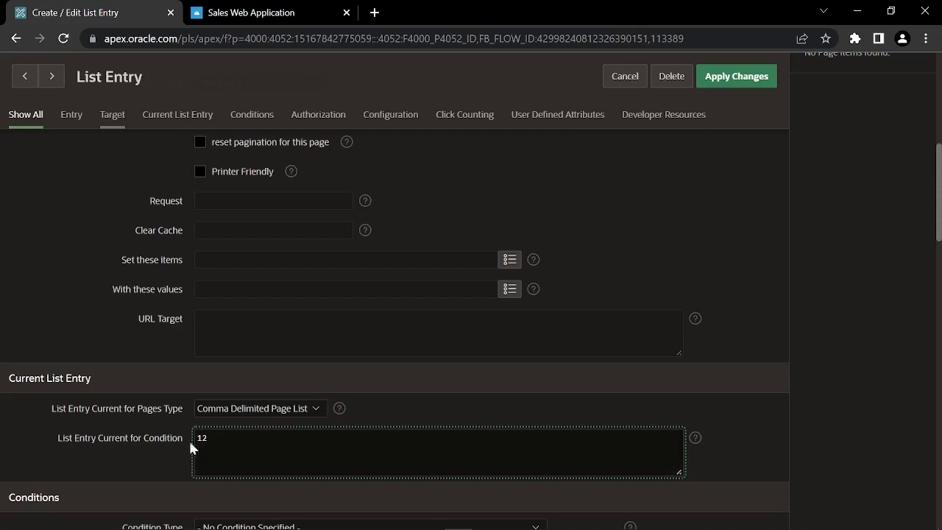
pyautogui.click(733, 79)
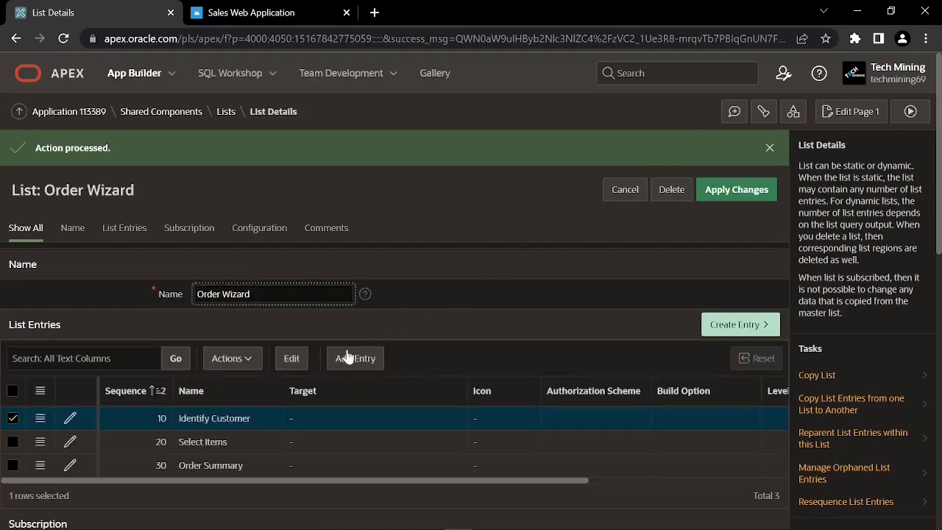
# Set the Order Summary entry's current pages to a Comma Delimited Page List of 14 and apply
pyautogui.click(70, 468)
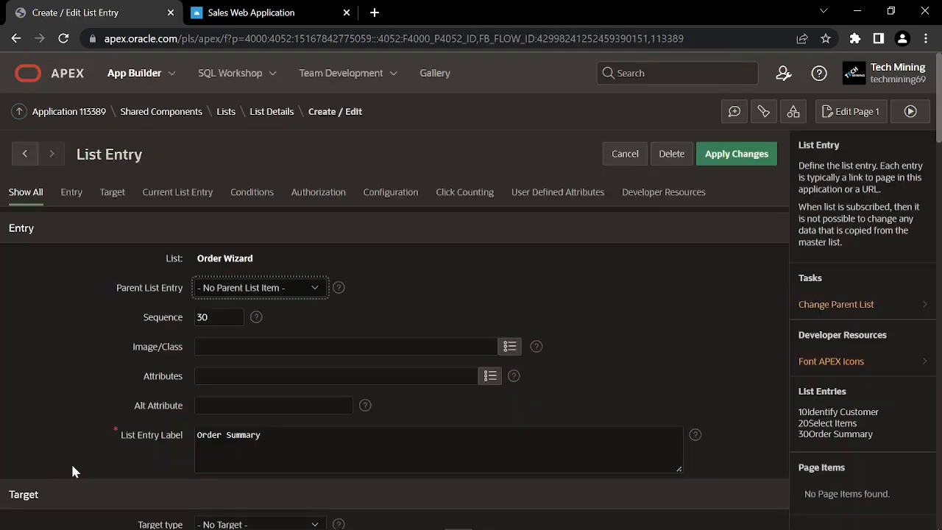
pyautogui.scroll(-1, 84, 422)
pyautogui.scroll(-1, 83, 422)
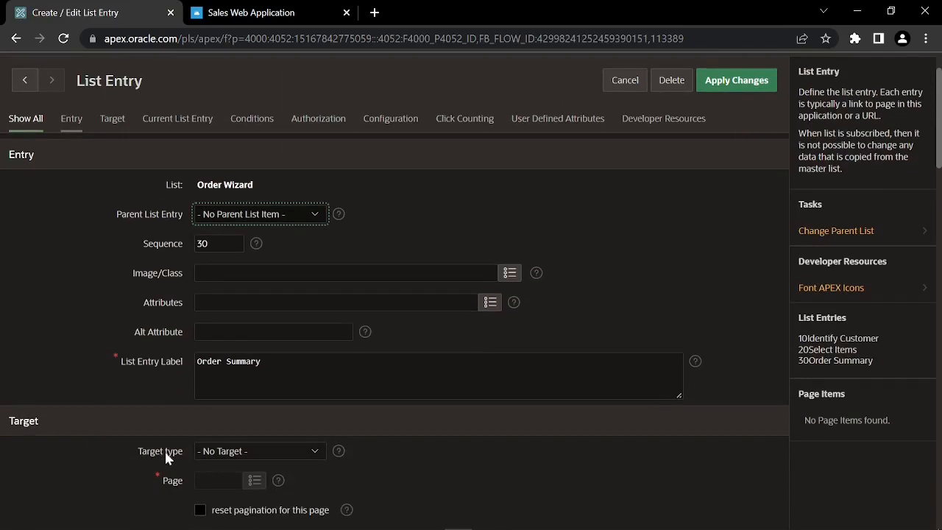
pyautogui.scroll(-5, 154, 456)
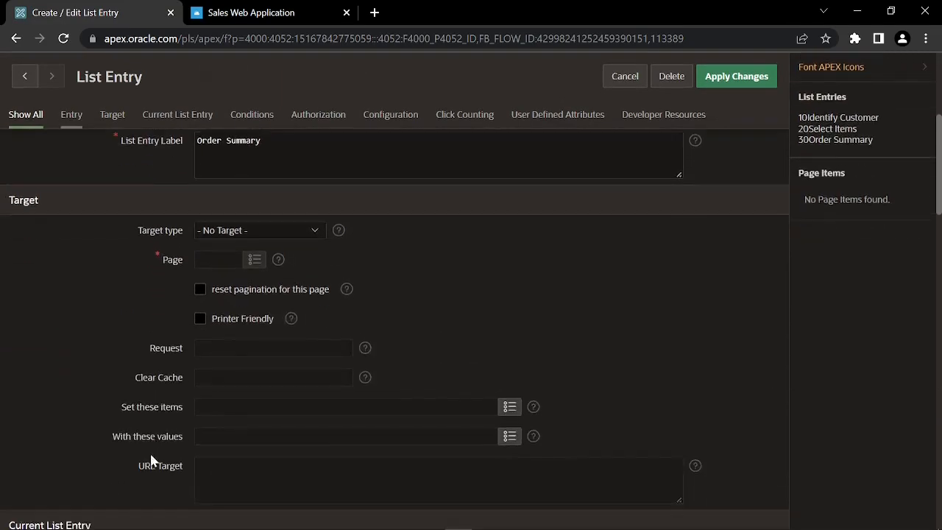
pyautogui.click(230, 418)
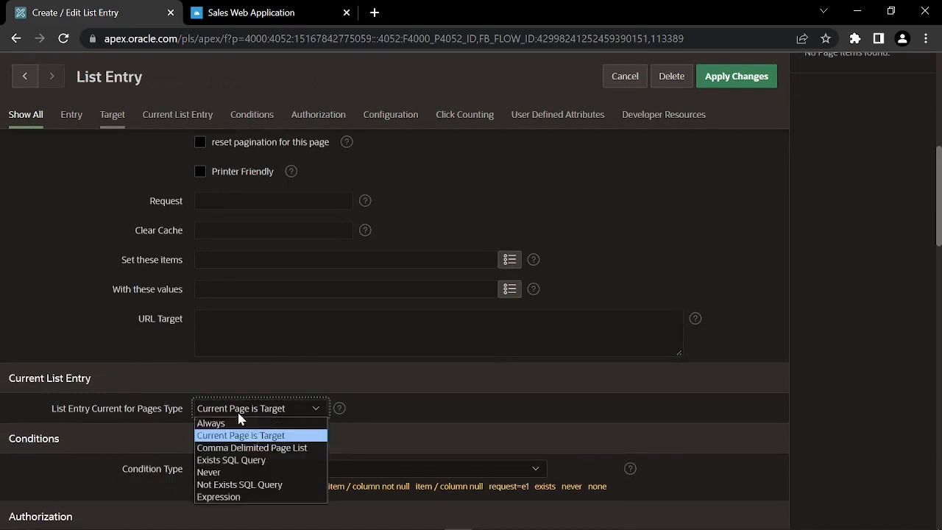
pyautogui.click(243, 444)
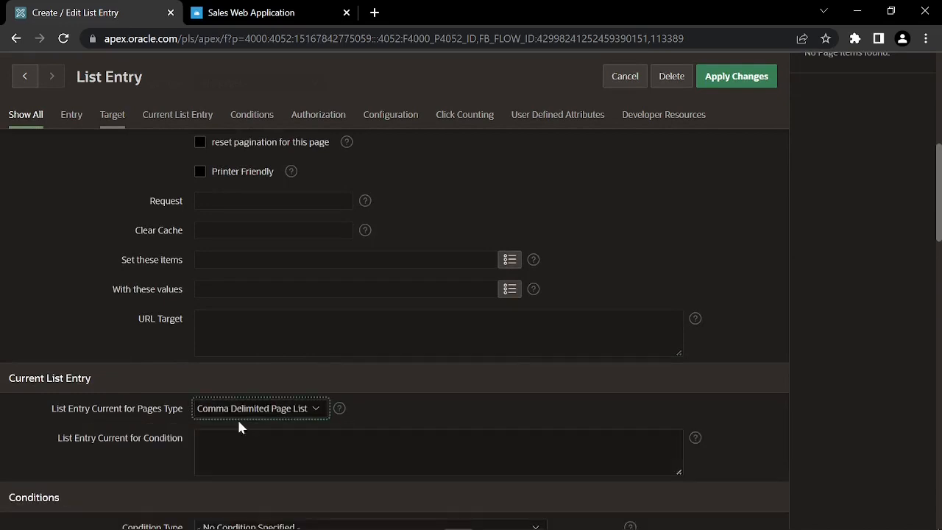
pyautogui.click(197, 456)
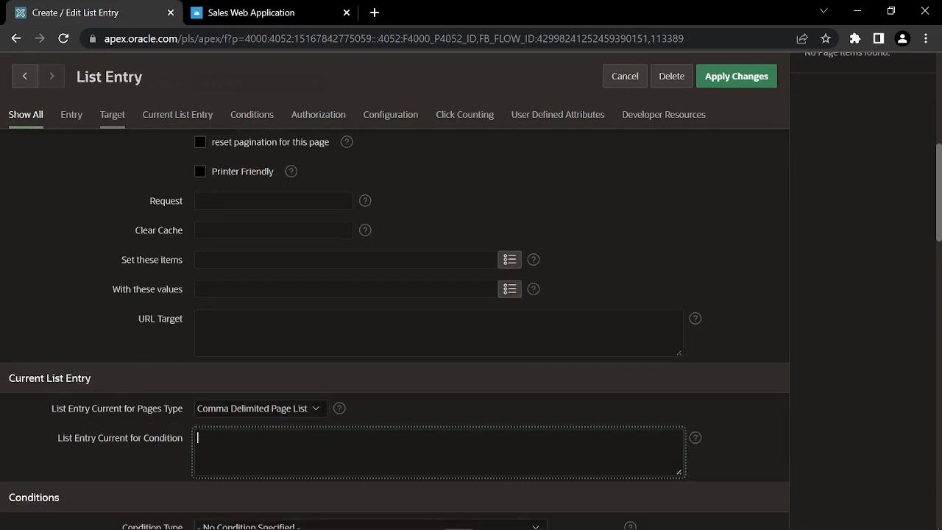
pyautogui.write('14')
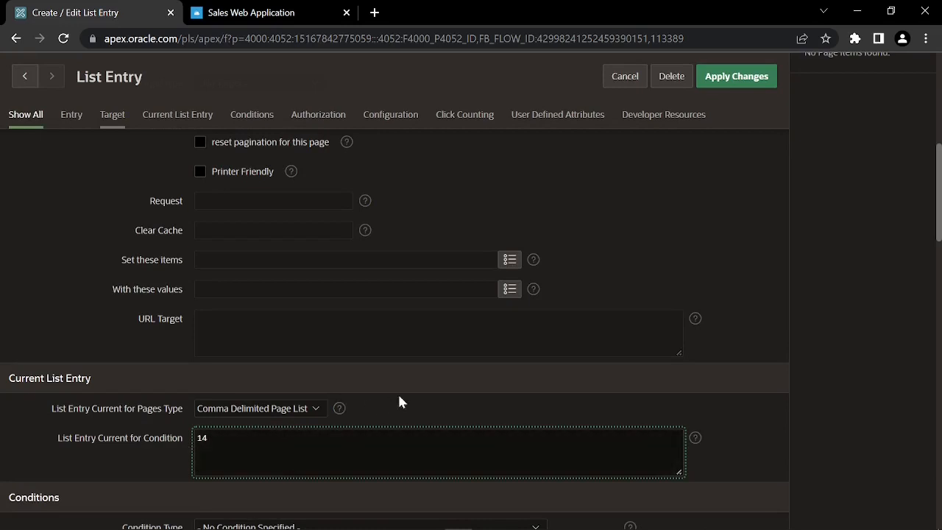
pyautogui.click(732, 80)
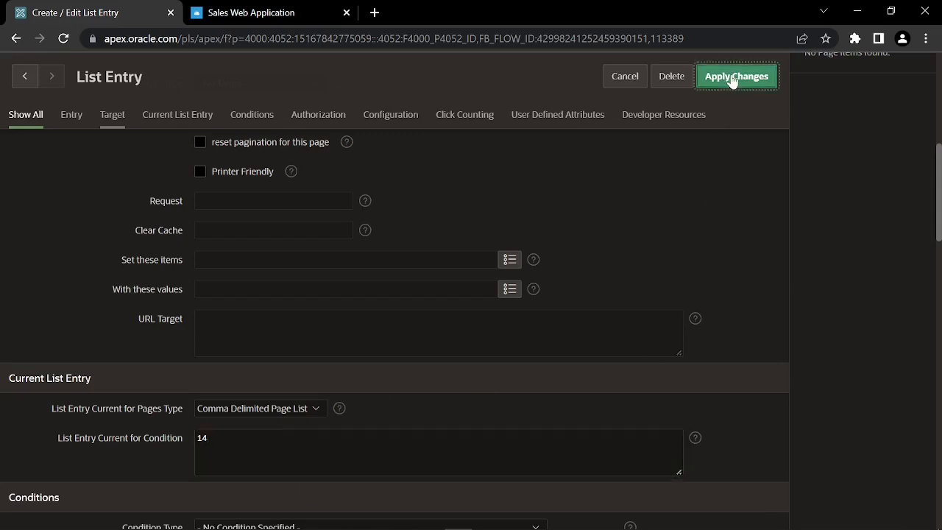
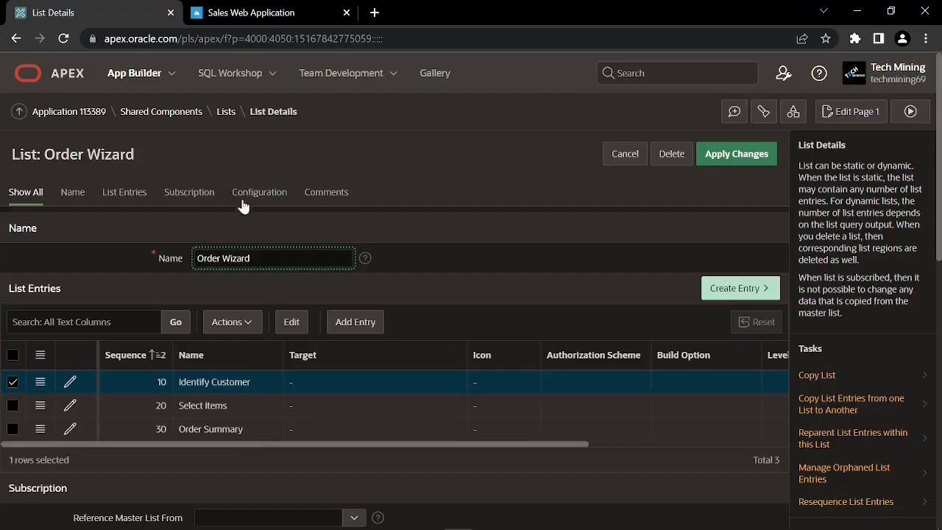
# Go back to the Shared Components page of application 113389
pyautogui.click(170, 114)
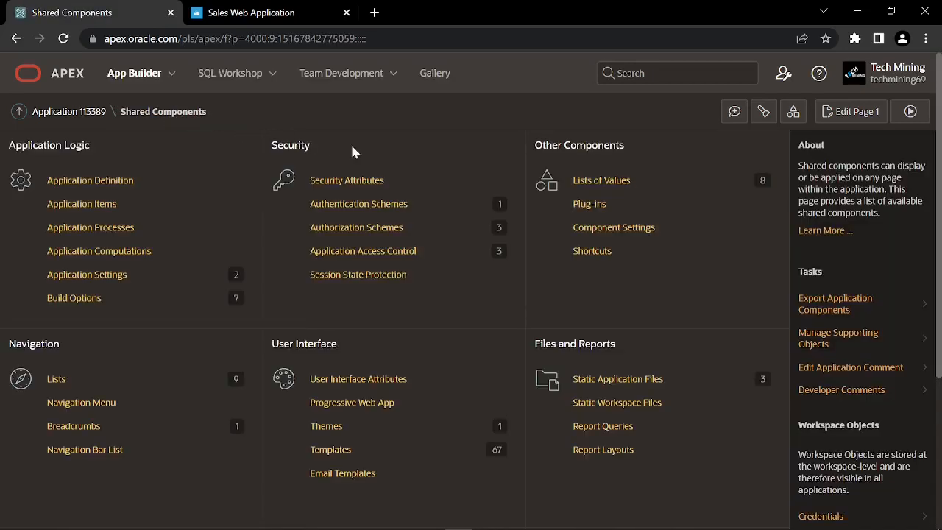
# Create a static list of values 'Categories' with the entries Men, Women and Kids
pyautogui.click(603, 184)
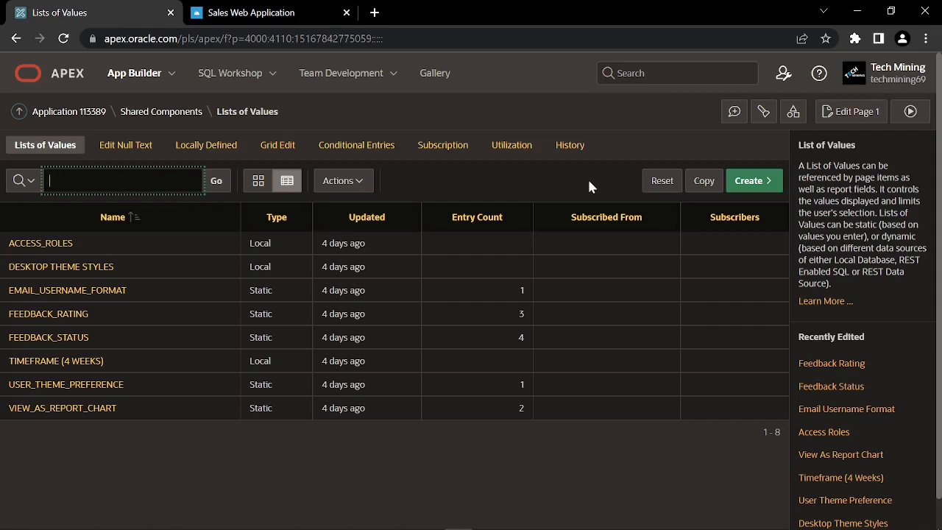
pyautogui.click(748, 182)
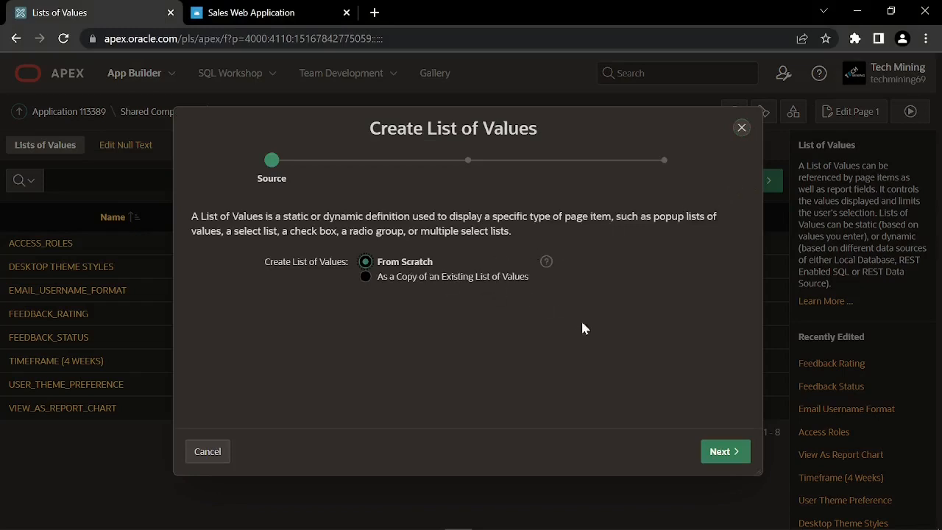
pyautogui.click(717, 453)
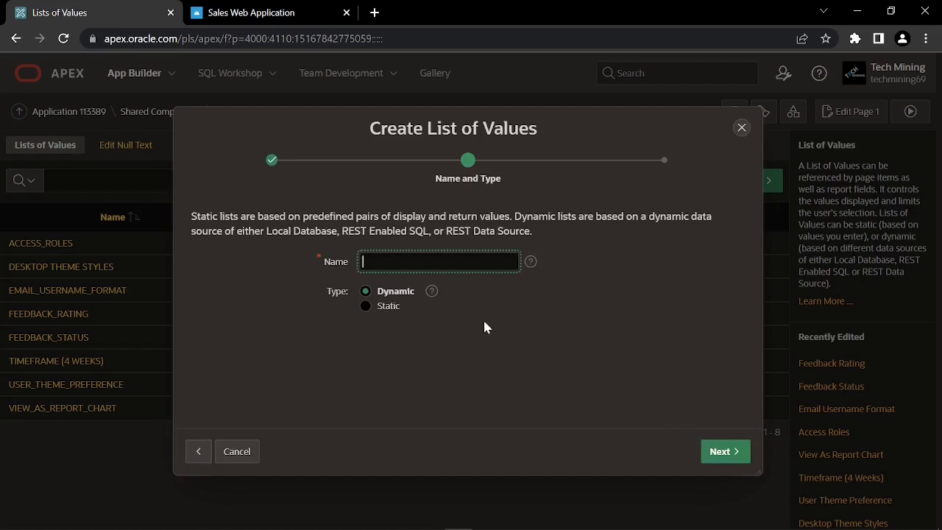
pyautogui.write('Categories')
pyautogui.click(366, 306)
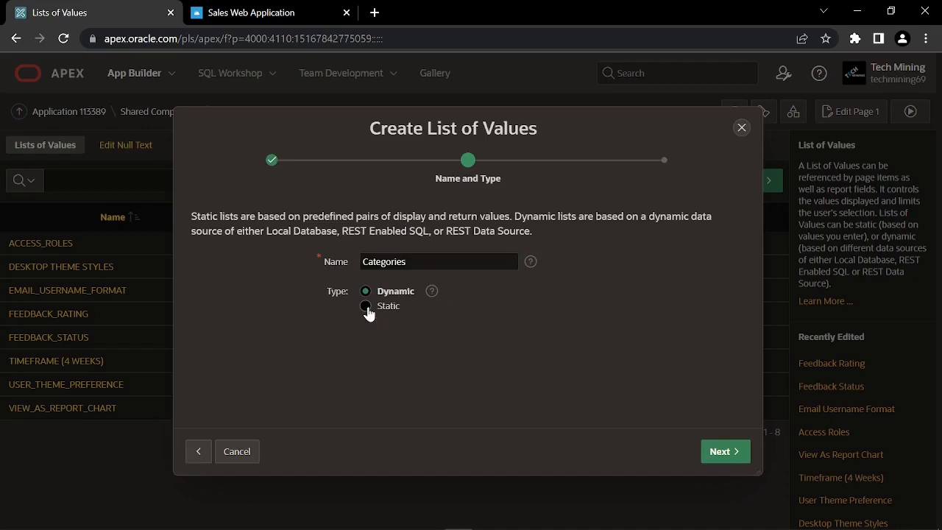
pyautogui.click(723, 454)
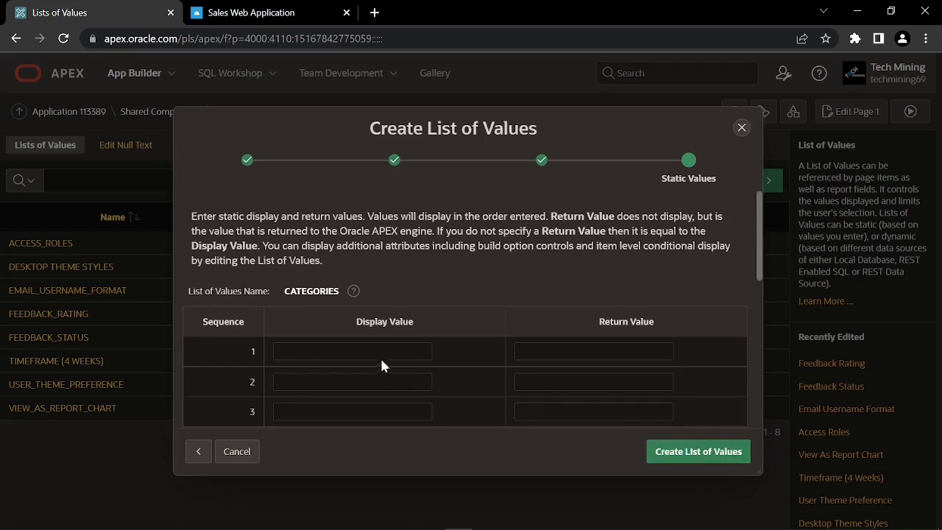
pyautogui.click(352, 351)
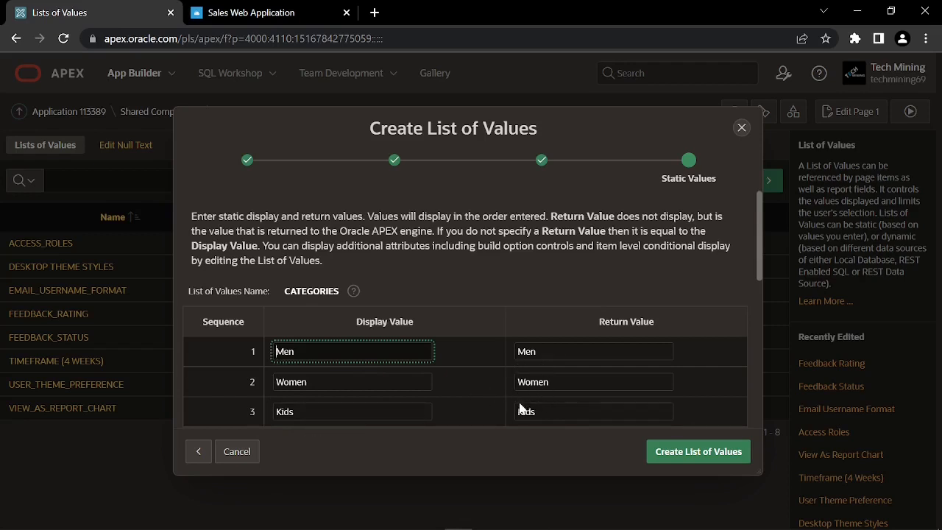
pyautogui.scroll(-1, 465, 317)
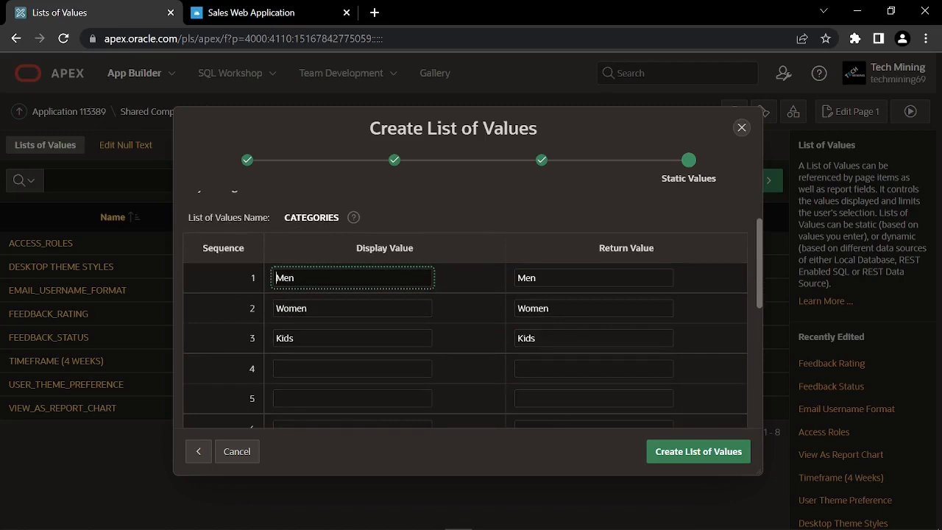
pyautogui.scroll(1, 660, 419)
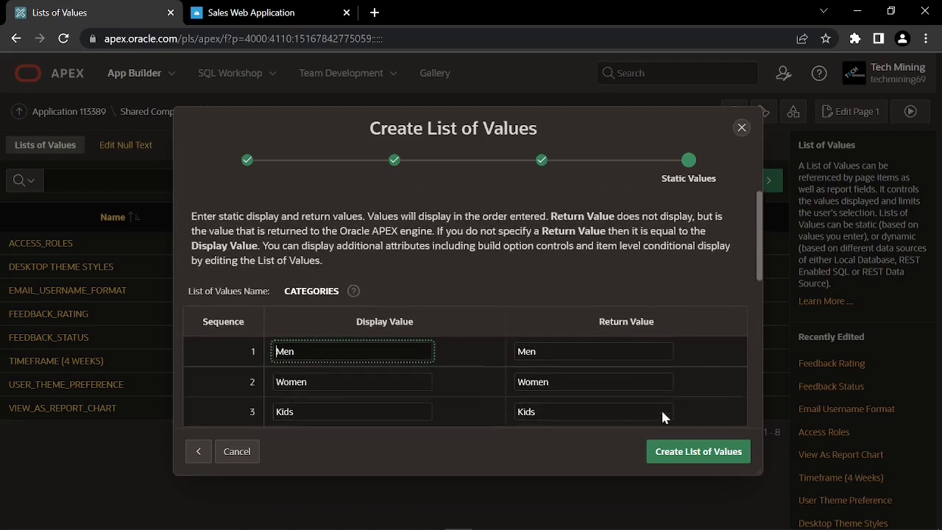
pyautogui.click(701, 452)
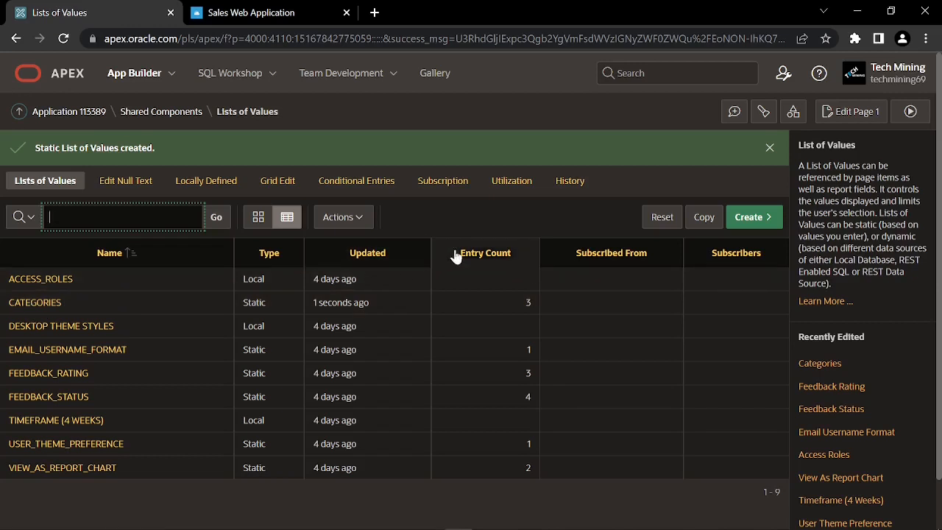
# Begin a dynamic list of values 'Products with Price' with a SQL Query source
pyautogui.click(747, 218)
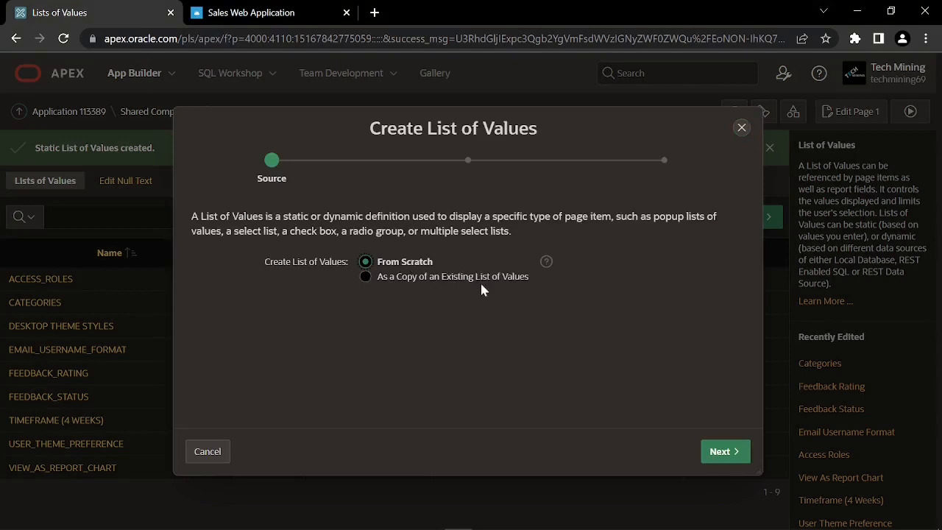
pyautogui.click(724, 451)
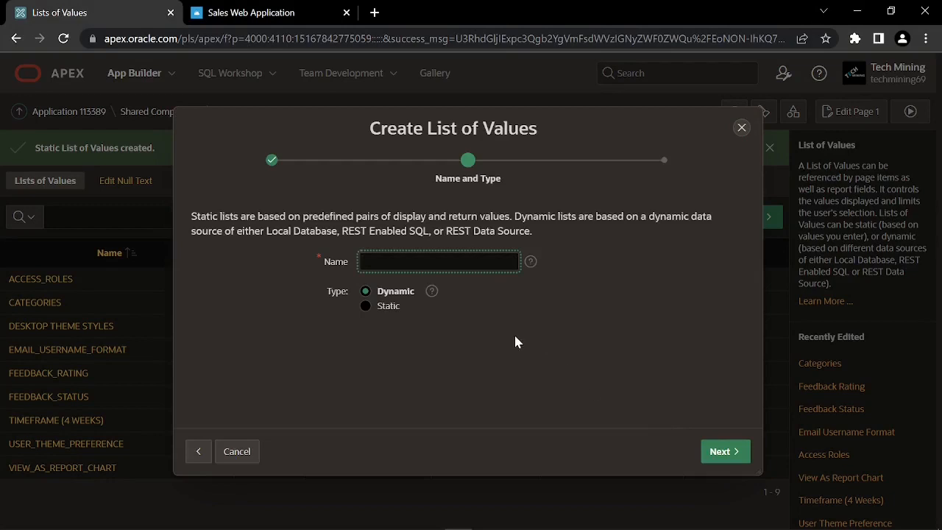
pyautogui.write('Products with Price')
pyautogui.click(398, 292)
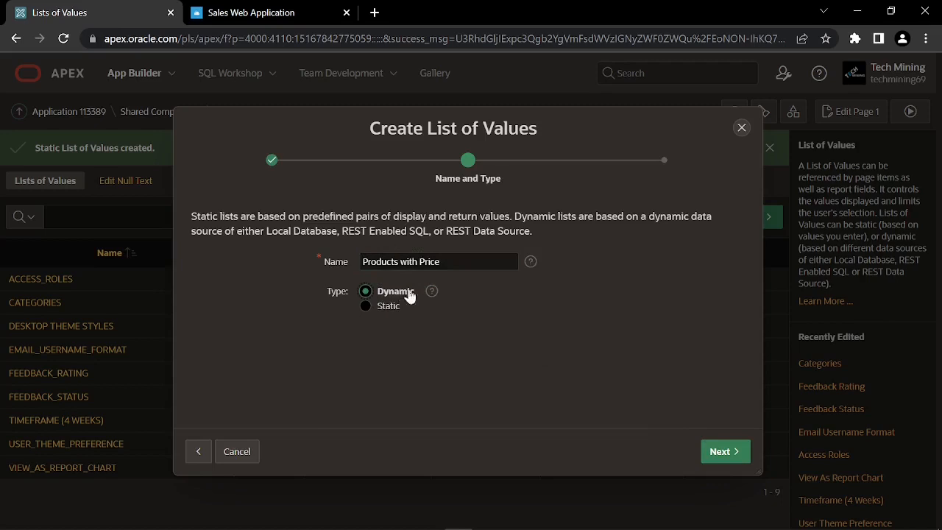
pyautogui.click(725, 452)
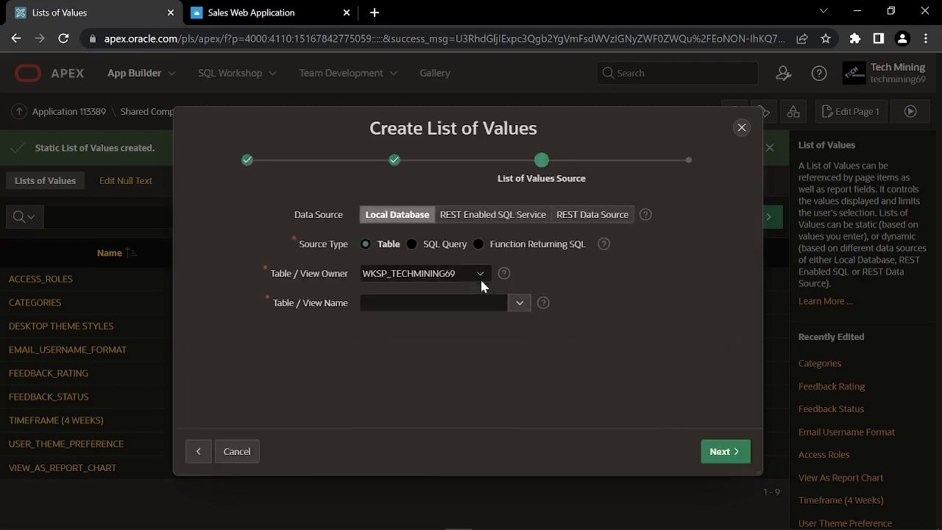
pyautogui.click(412, 246)
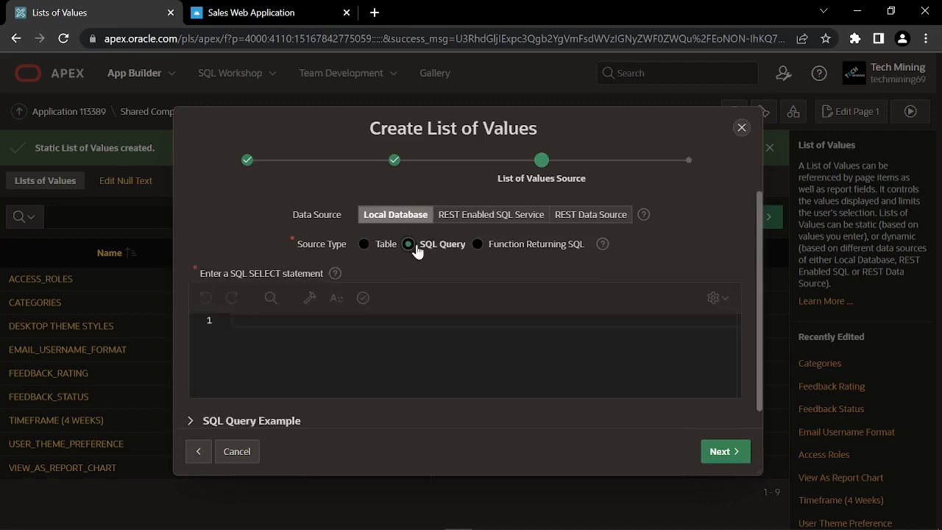
pyautogui.click(375, 327)
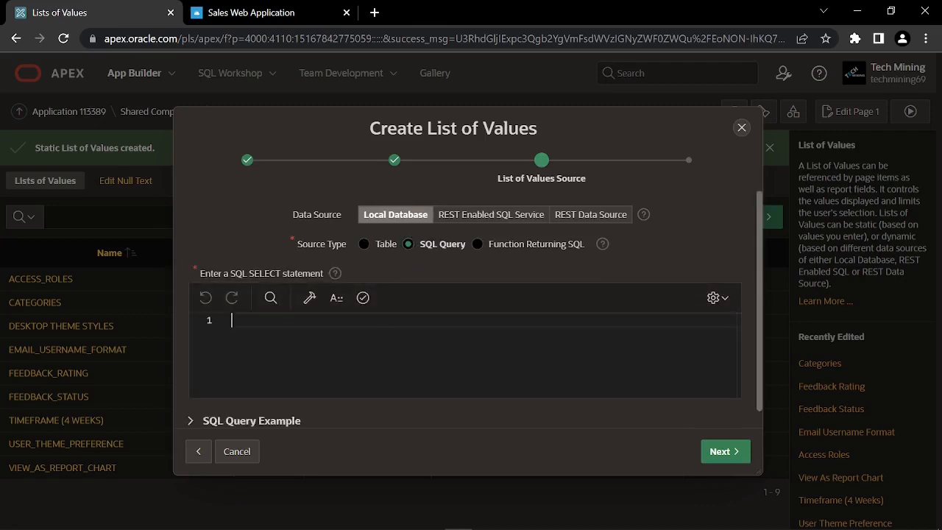
pyautogui.hotkey('alt', 'Tab')
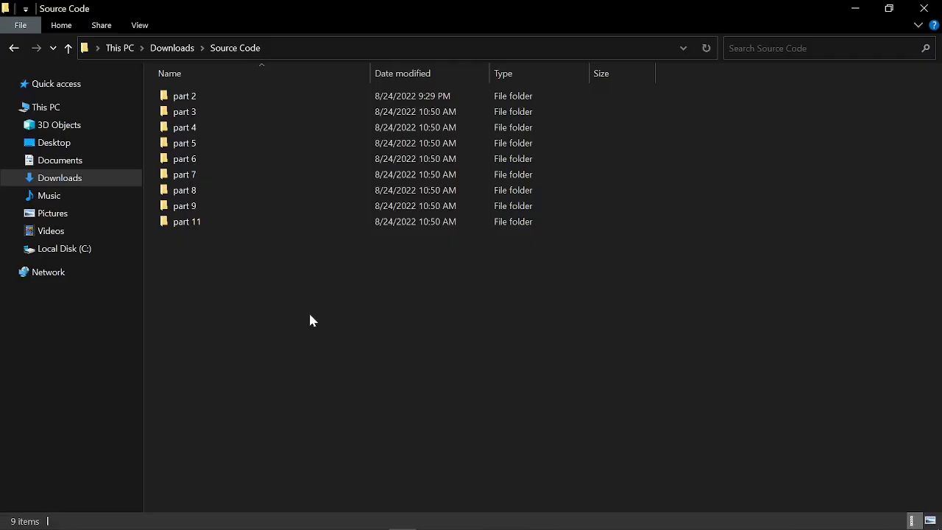
# Paste the product SELECT query from part 3\3.4.2.txt into the APEX SQL editor
pyautogui.doubleClick(209, 115)
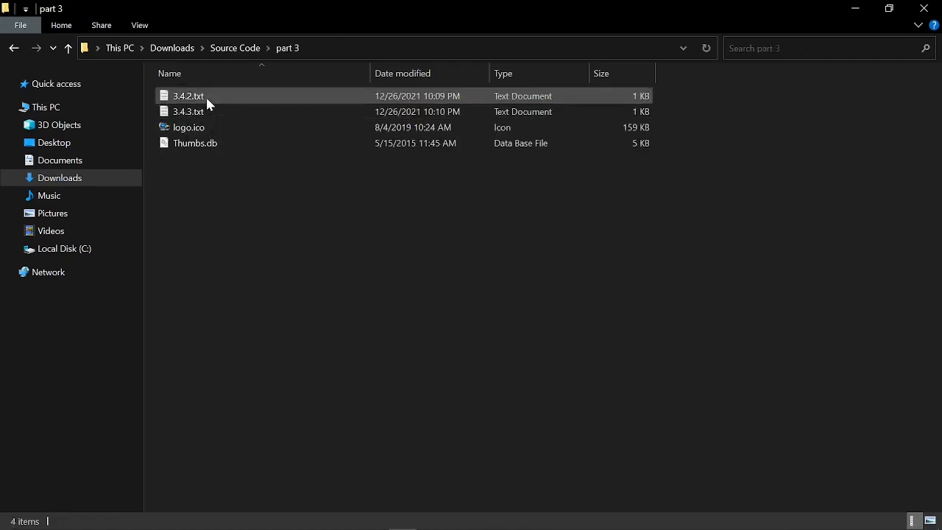
pyautogui.doubleClick(206, 97)
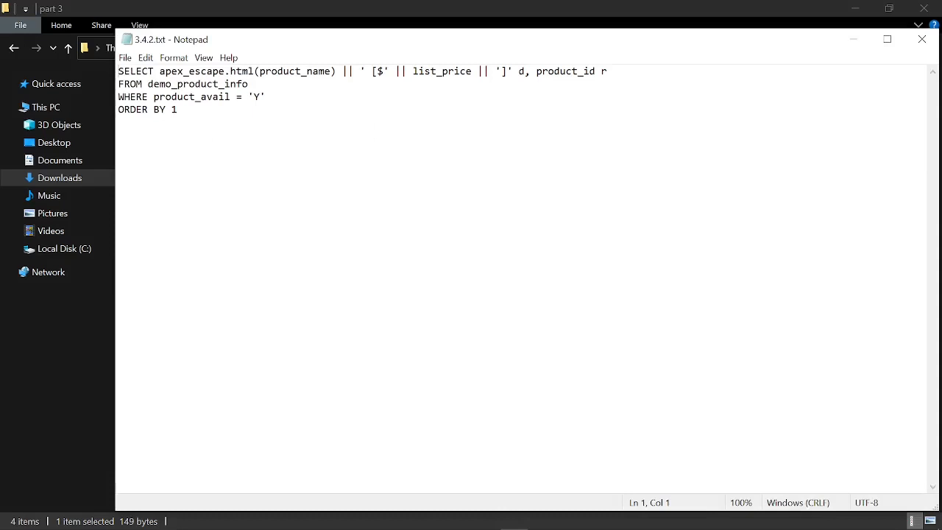
pyautogui.hotkey('ctrl', 'a')
pyautogui.hotkey('ctrl', 'c')
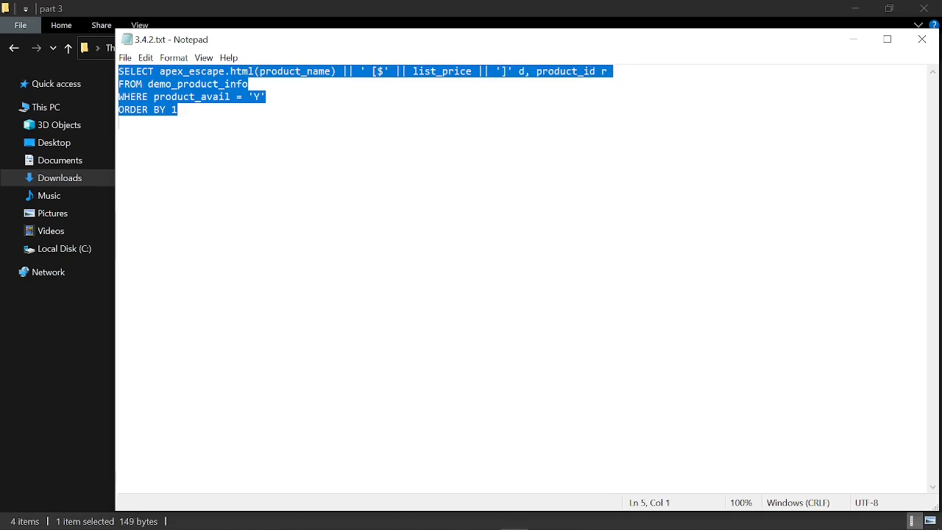
pyautogui.hotkey('alt', 'Tab')
pyautogui.hotkey('ctrl', 'v')
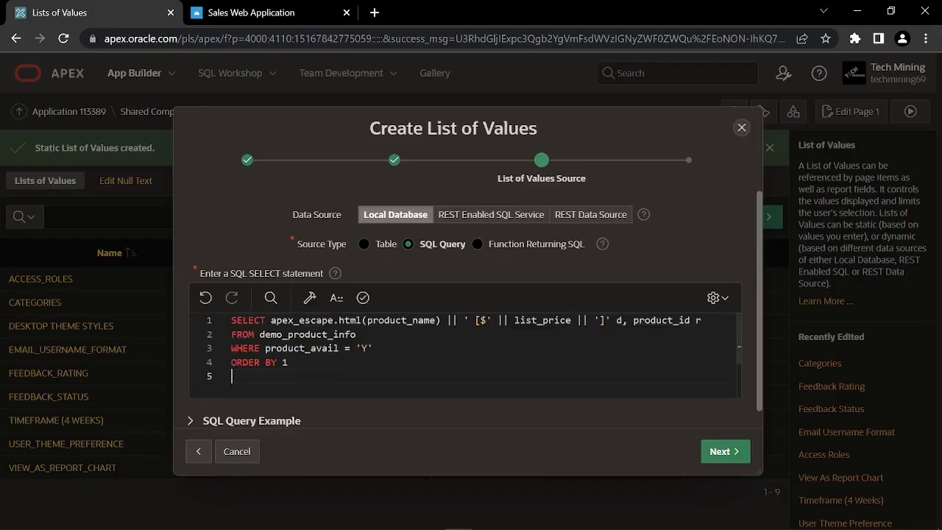
# Validate the query and create PRODUCTS WITH PRICE with return column R and display column D
pyautogui.click(363, 303)
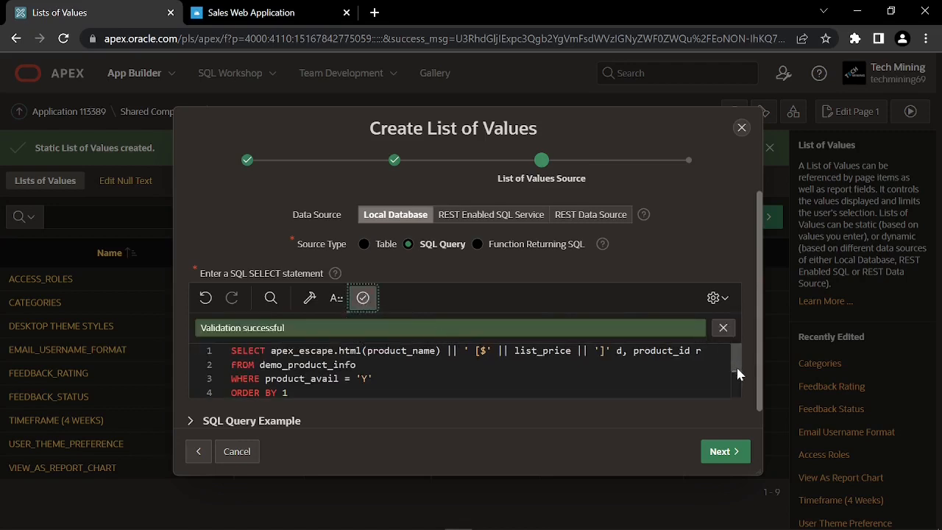
pyautogui.scroll(-2, 736, 365)
pyautogui.scroll(2, 735, 365)
pyautogui.scroll(-1, 552, 403)
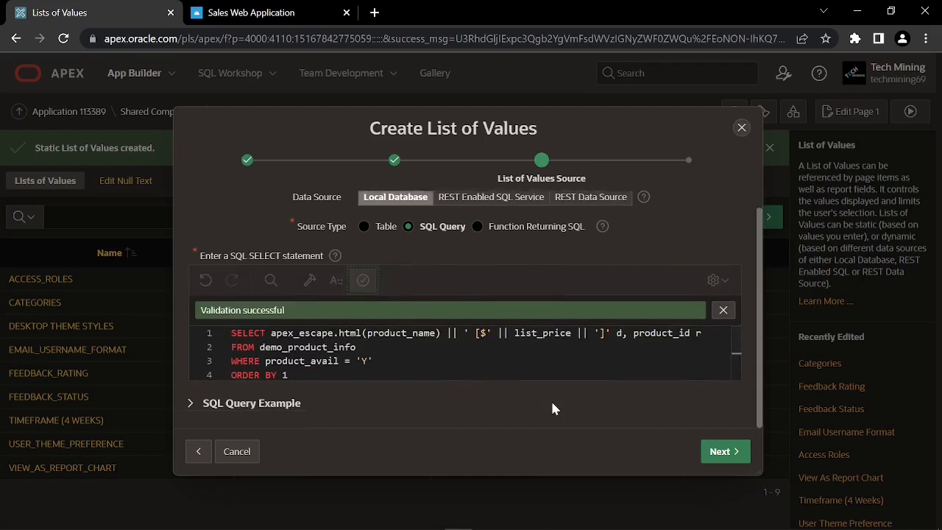
pyautogui.click(723, 455)
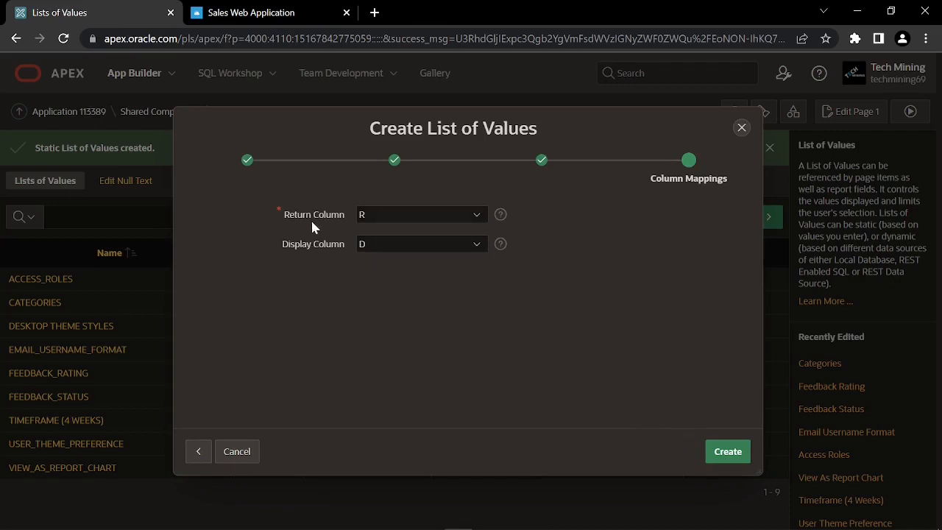
pyautogui.click(365, 214)
pyautogui.click(364, 213)
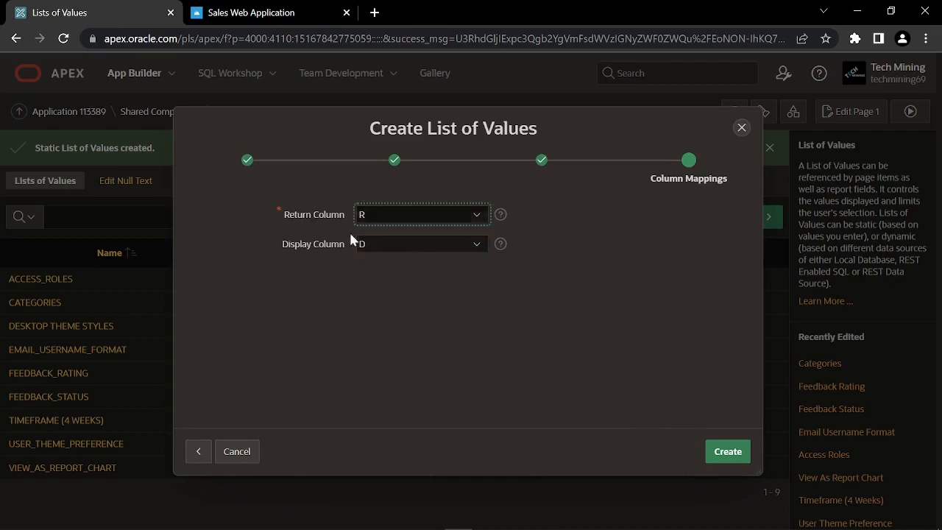
pyautogui.click(377, 244)
pyautogui.click(376, 244)
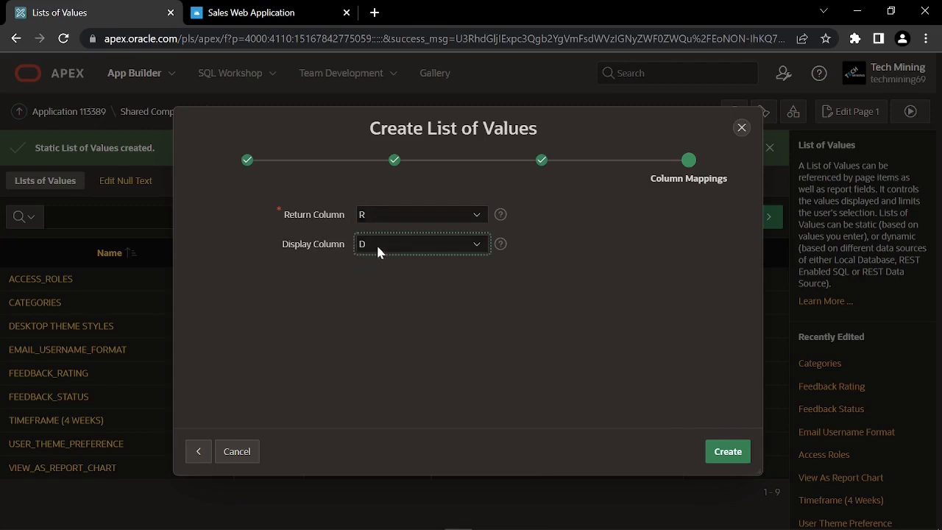
pyautogui.click(727, 454)
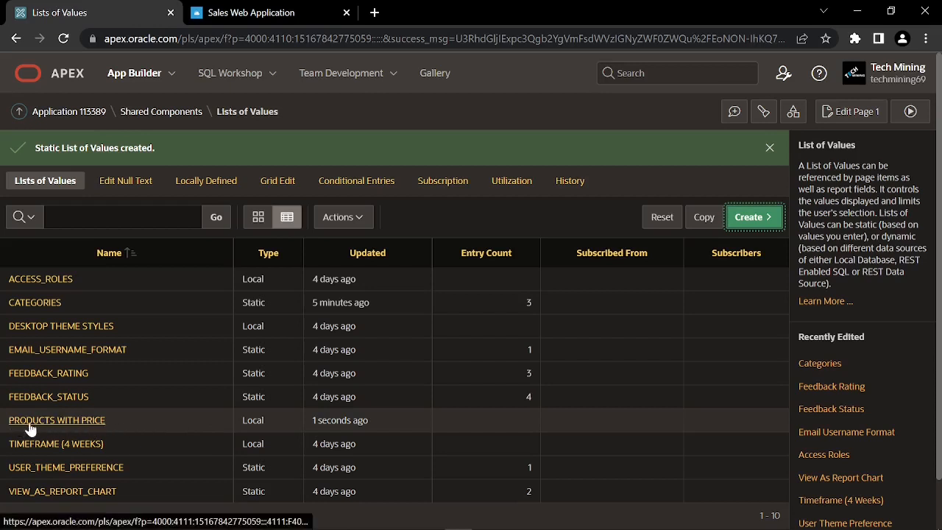
# Begin a dynamic list of values named 'States' with a SQL Query source
pyautogui.press('F10')
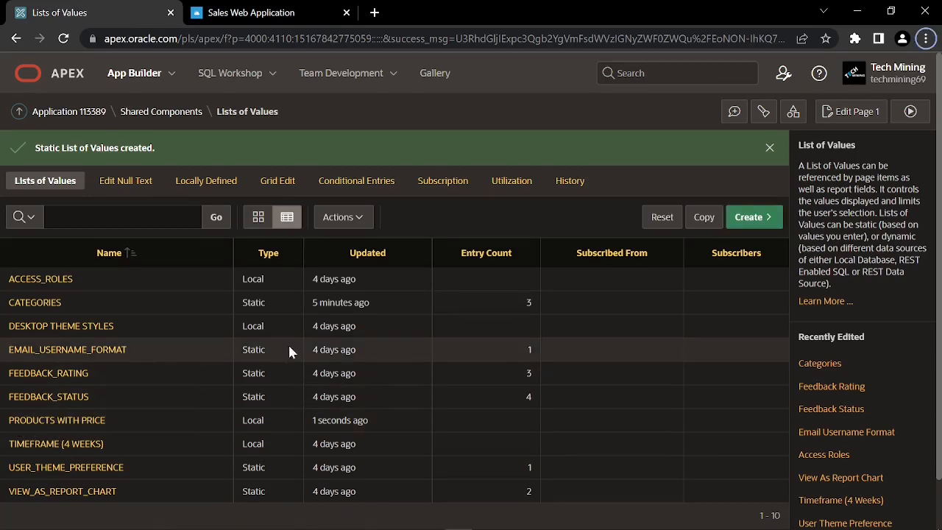
pyautogui.click(758, 218)
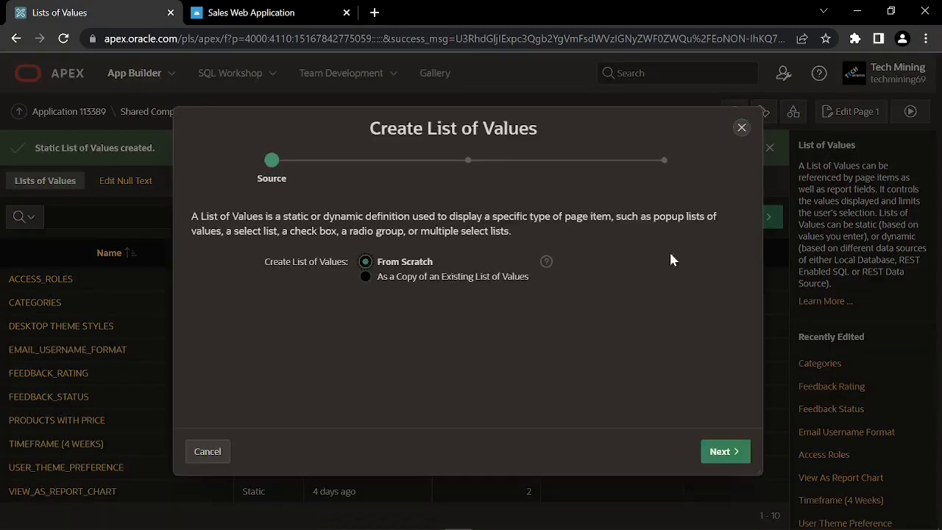
pyautogui.click(723, 450)
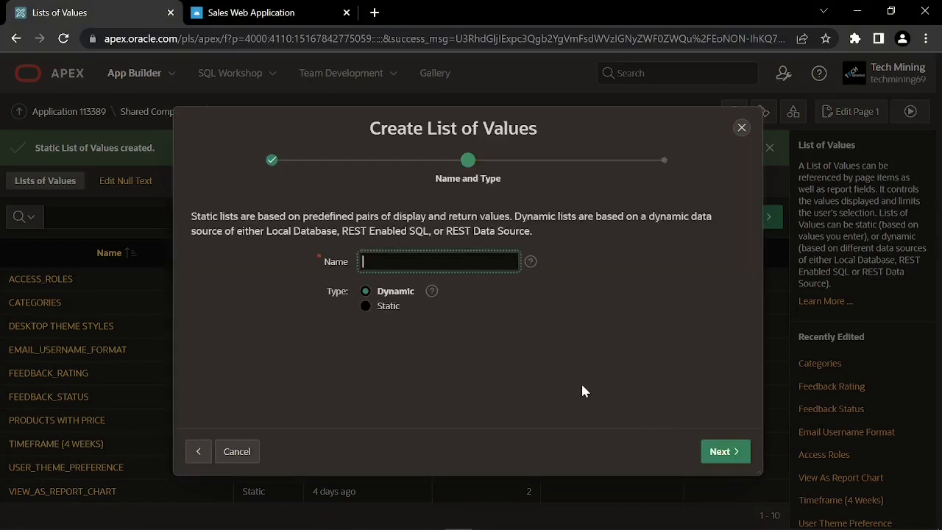
pyautogui.write('States')
pyautogui.click(383, 291)
pyautogui.click(725, 451)
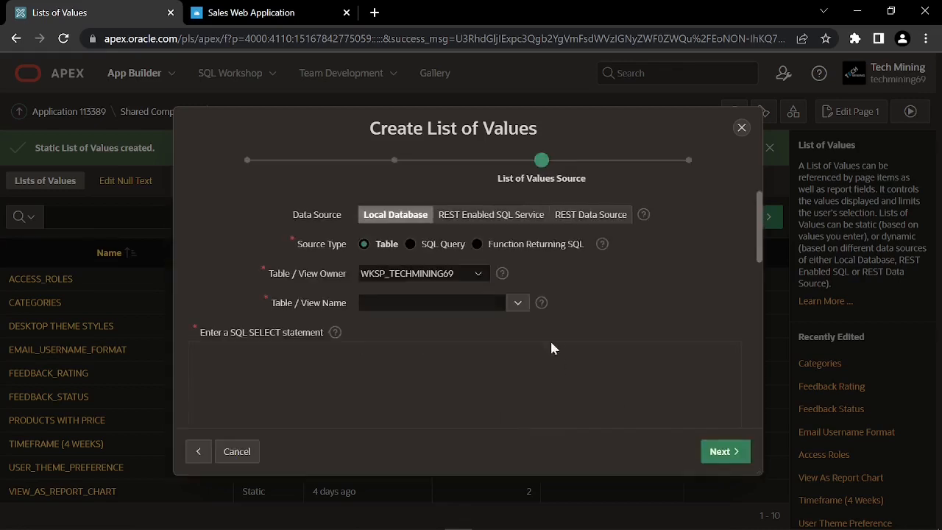
pyautogui.click(411, 245)
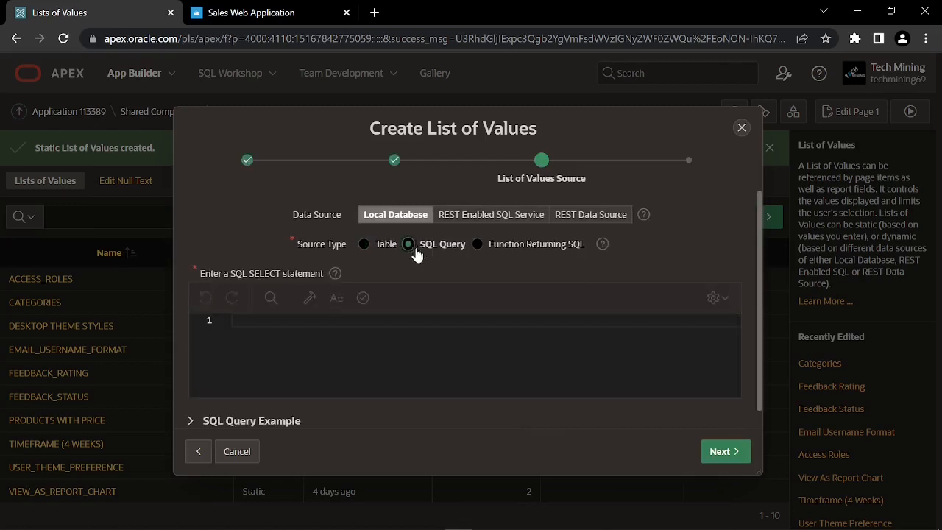
pyautogui.scroll(-1, 410, 417)
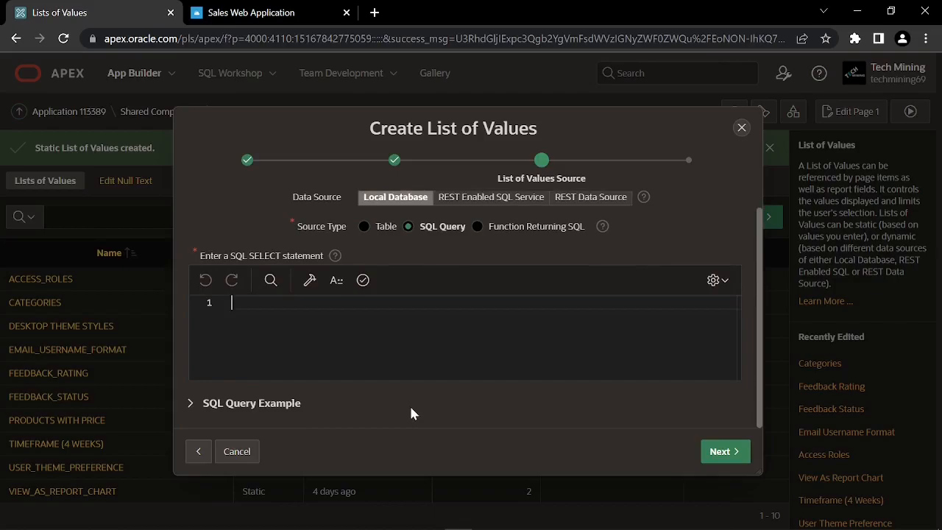
# Copy the demo_states query from 3.4.3.txt in the part 3 folder
pyautogui.hotkey('alt', 'Tab')
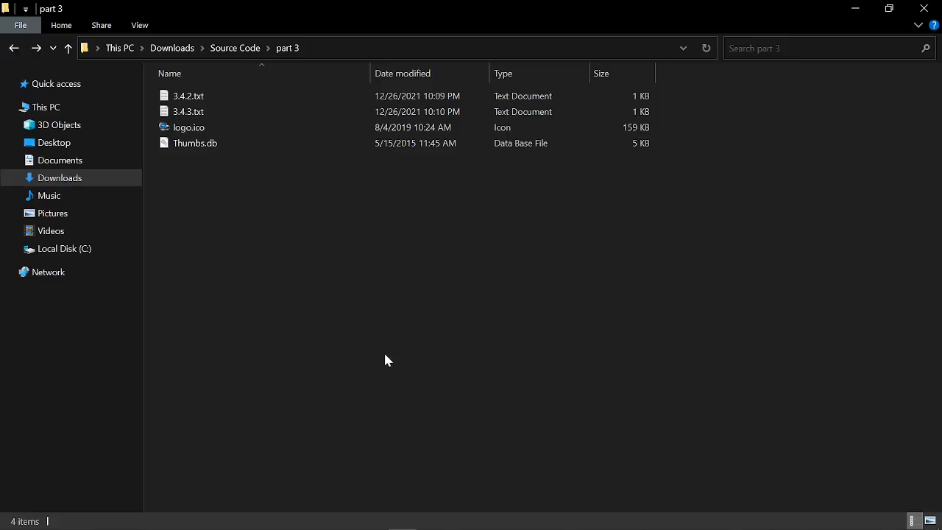
pyautogui.doubleClick(207, 116)
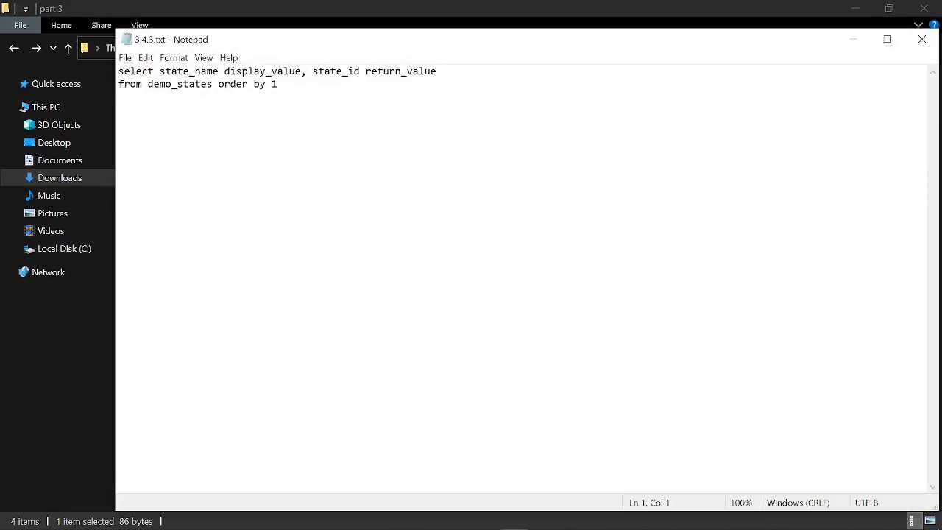
pyautogui.hotkey('ctrl', 'a')
pyautogui.hotkey('ctrl', 'c')
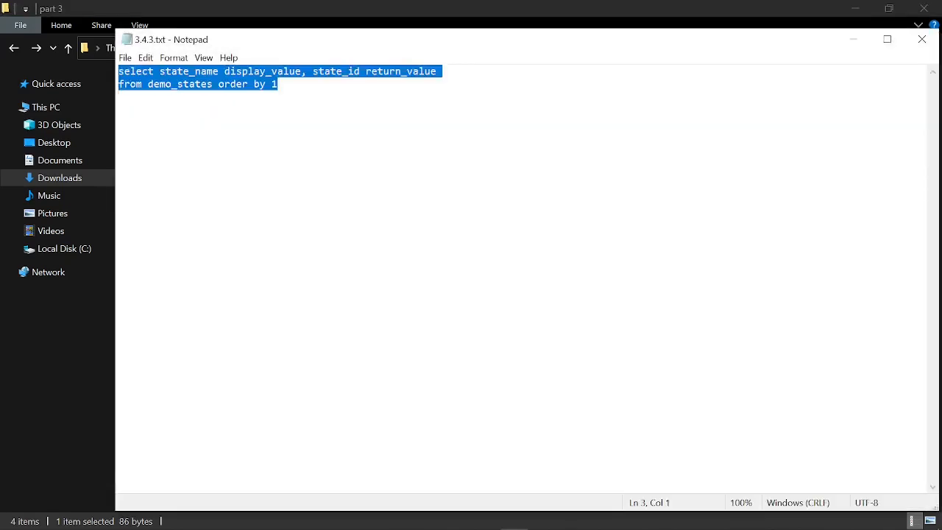
pyautogui.hotkey('alt', 'Tab')
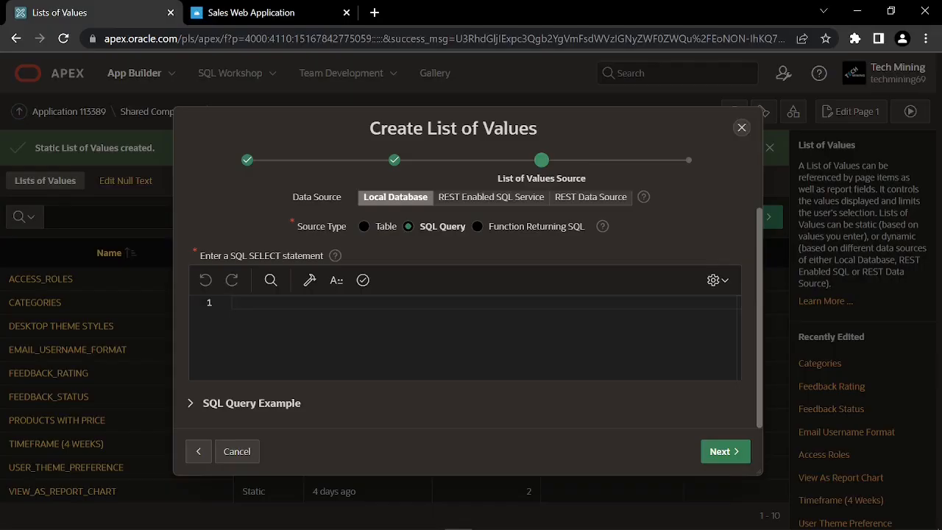
# Paste and validate the states query, then create STATES with RETURN_VALUE and DISPLAY_VALUE columns
pyautogui.hotkey('ctrl', 'v')
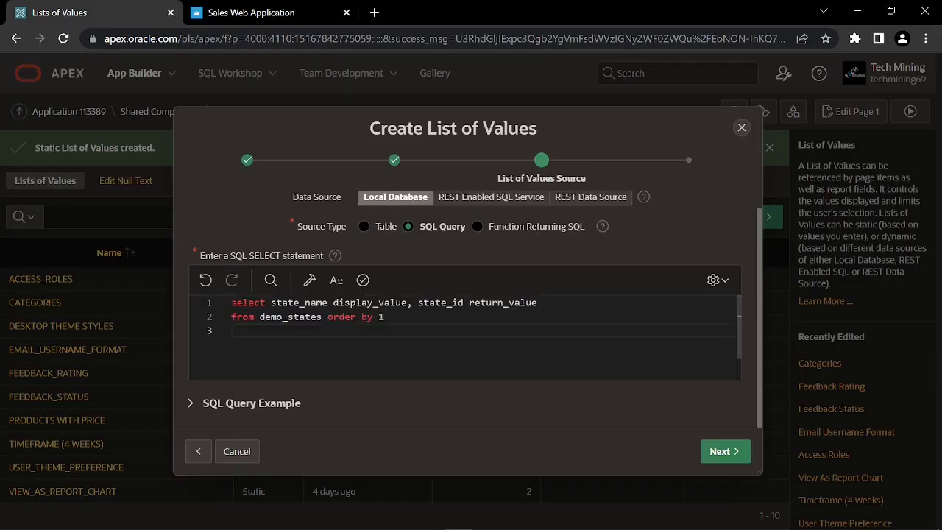
pyautogui.click(366, 289)
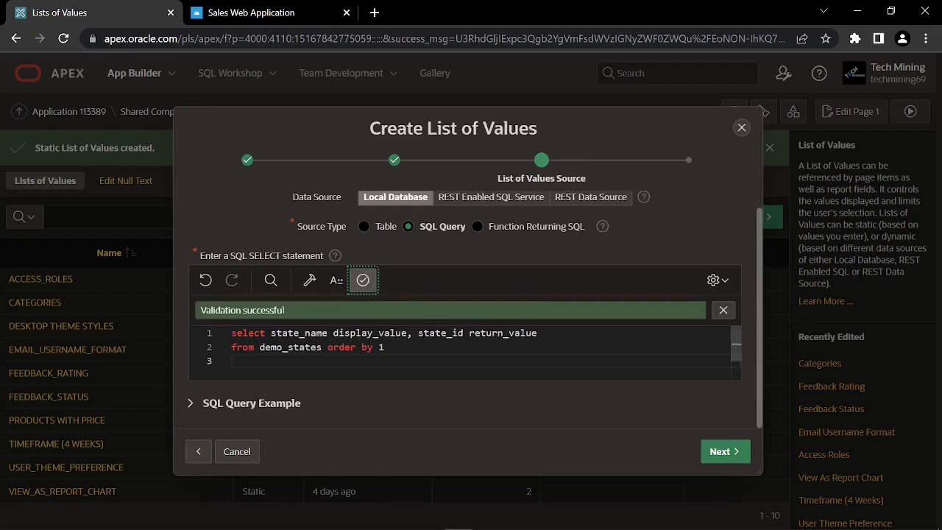
pyautogui.click(724, 453)
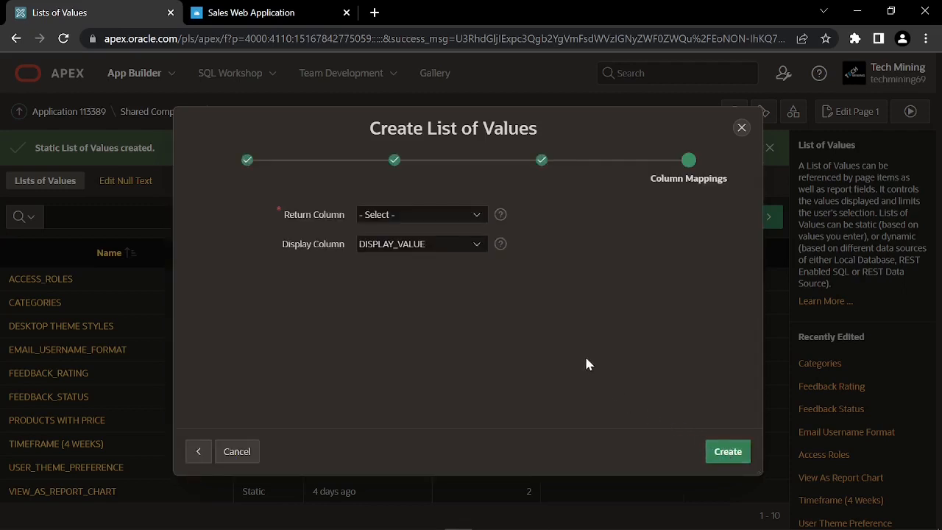
pyautogui.click(386, 218)
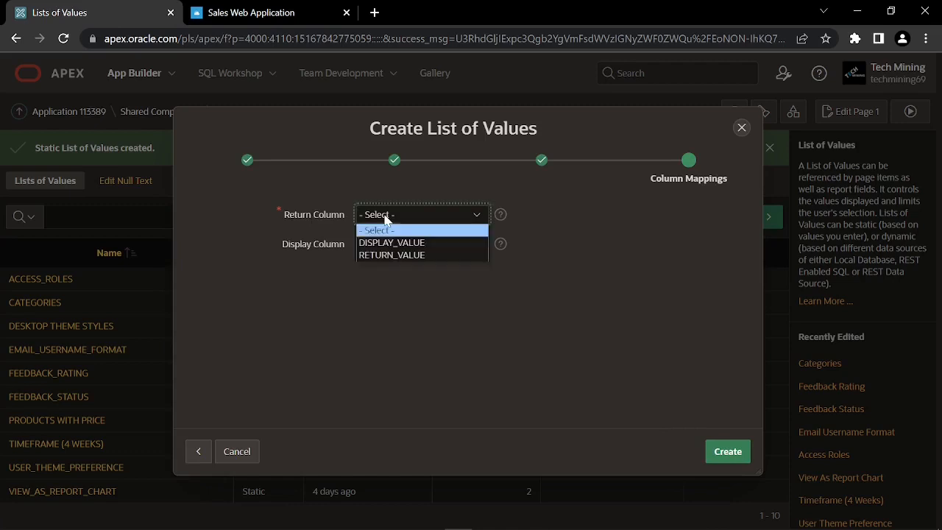
pyautogui.click(401, 256)
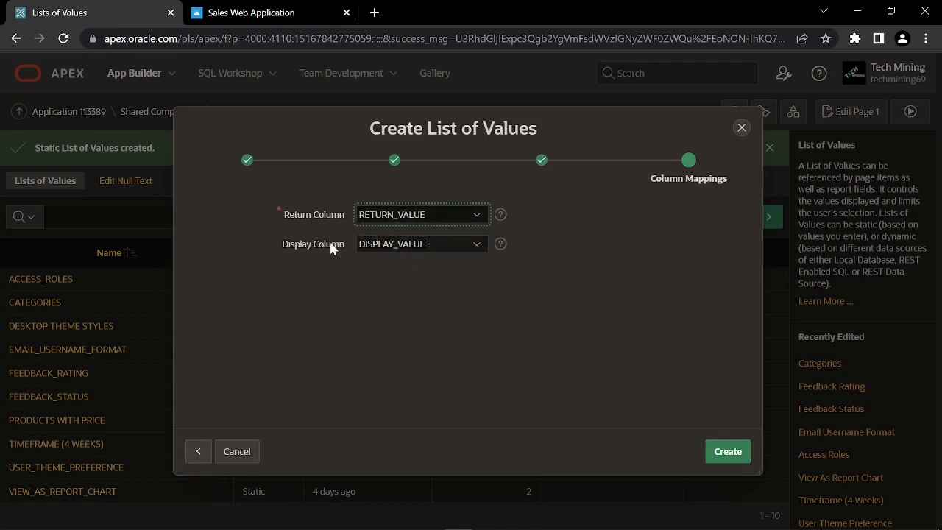
pyautogui.click(378, 248)
pyautogui.click(378, 251)
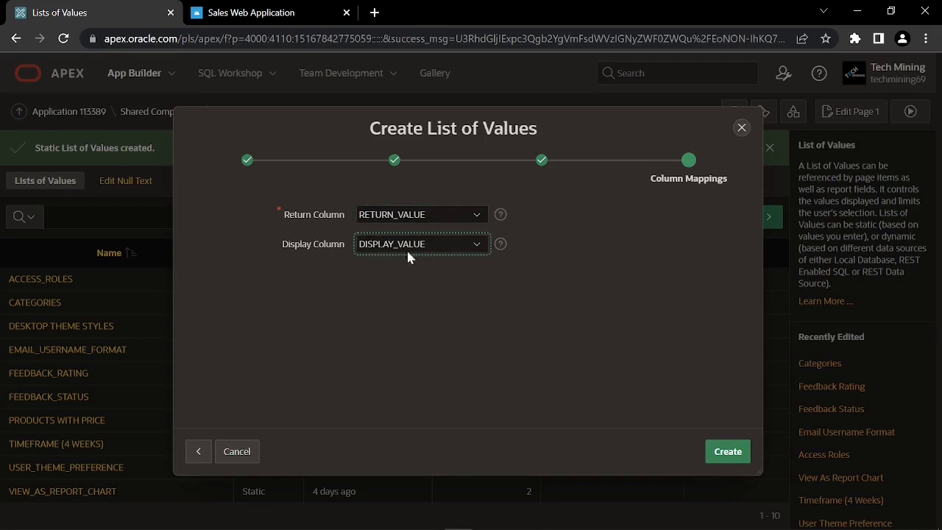
pyautogui.click(722, 453)
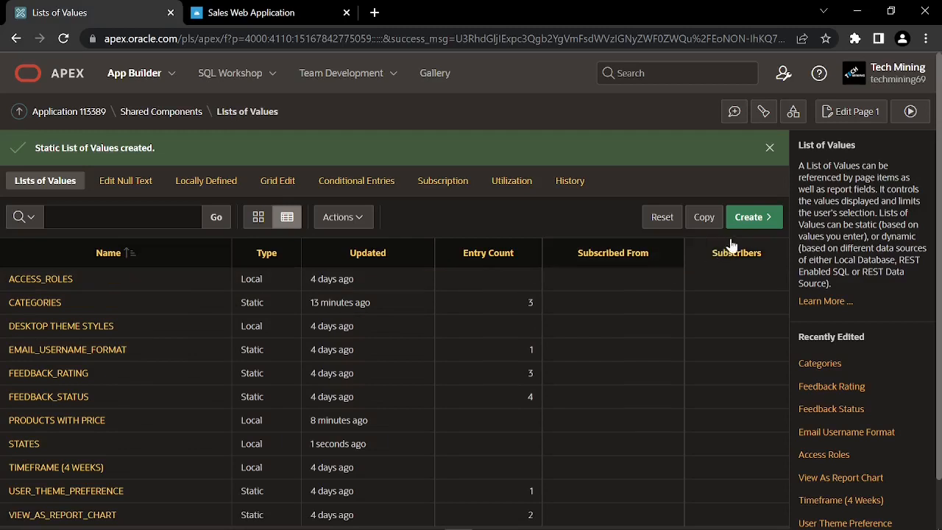
# Create a static NEW OR EXISTING CUSTOMER list: Existing Customer (EXISTING), New Customer (NEW)
pyautogui.click(757, 221)
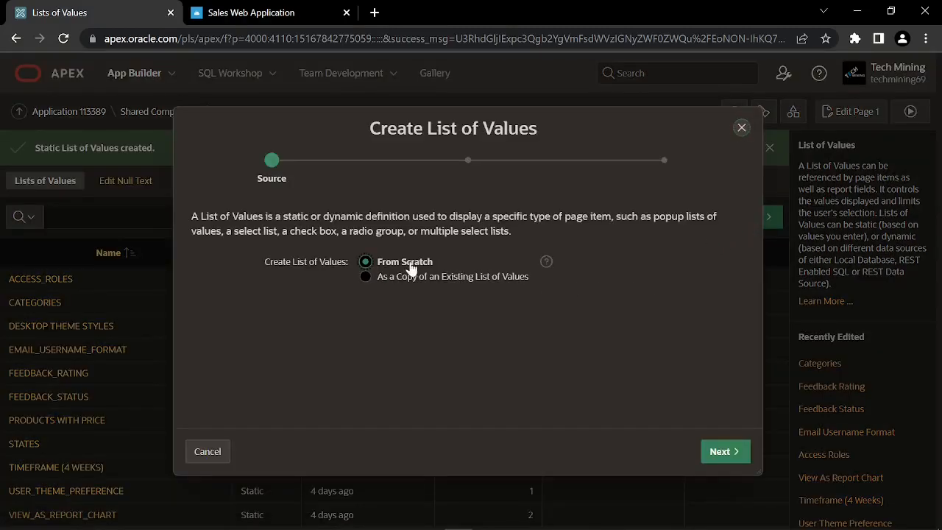
pyautogui.click(721, 455)
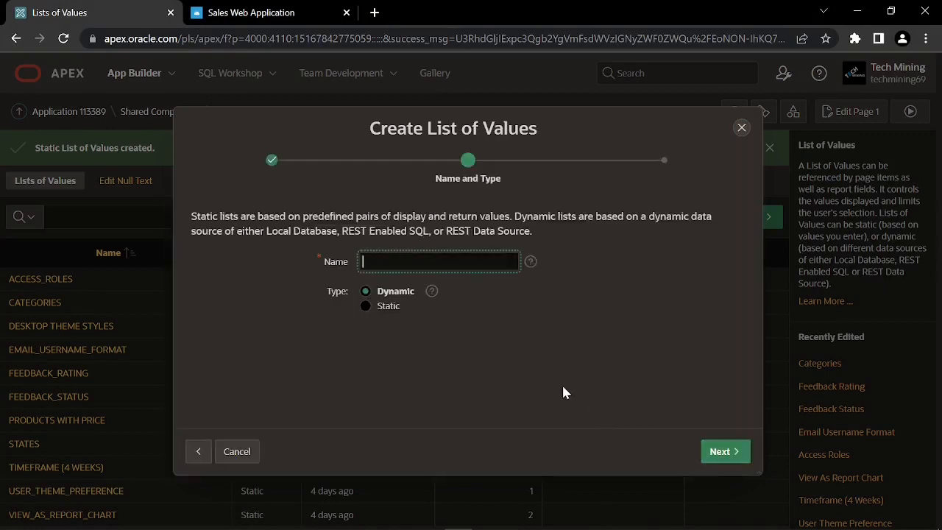
pyautogui.write('NEW OR EXISTING CUSTOMER')
pyautogui.click(368, 306)
pyautogui.click(724, 451)
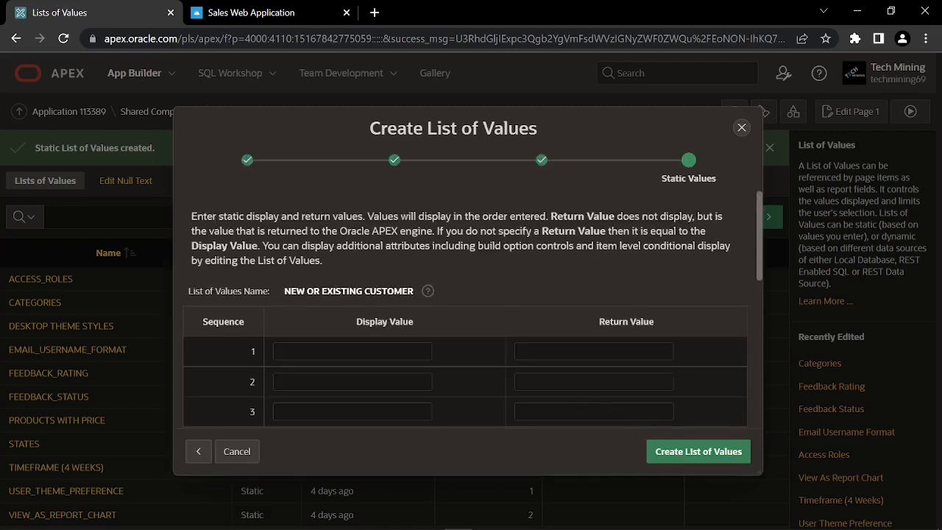
pyautogui.click(379, 353)
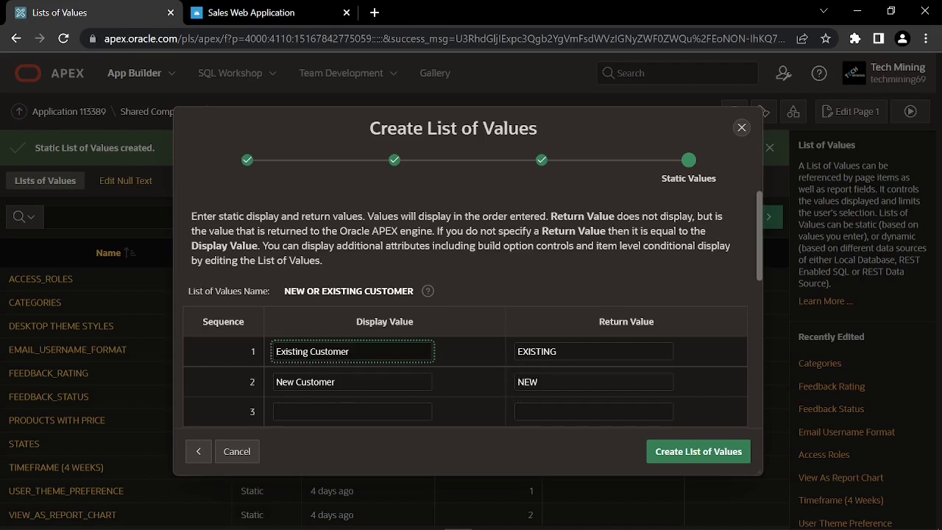
pyautogui.click(687, 455)
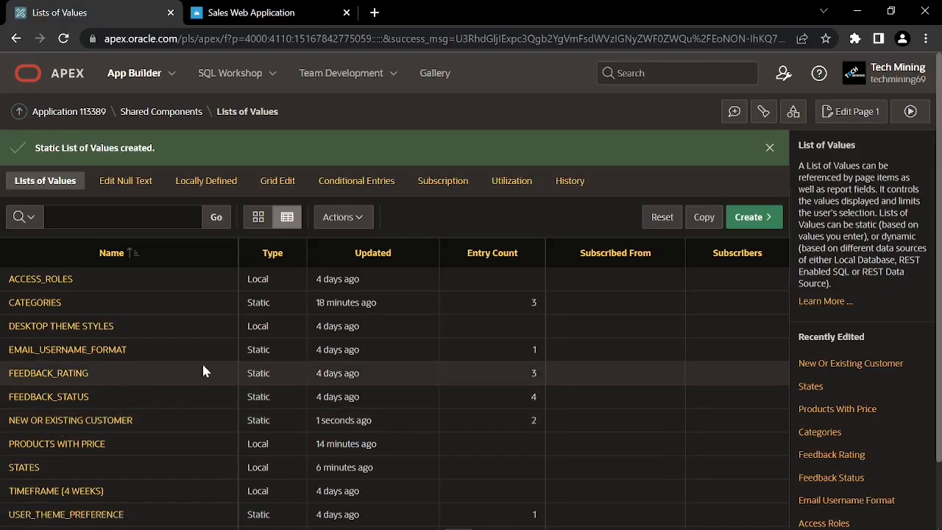
# Upload part 3\logo.ico as a static application file and return to Shared Components
pyautogui.click(161, 116)
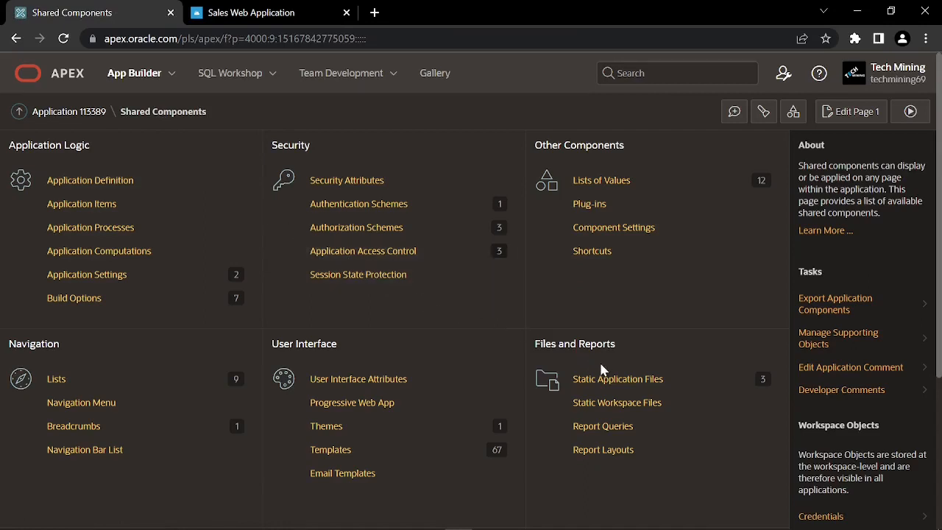
pyautogui.click(612, 383)
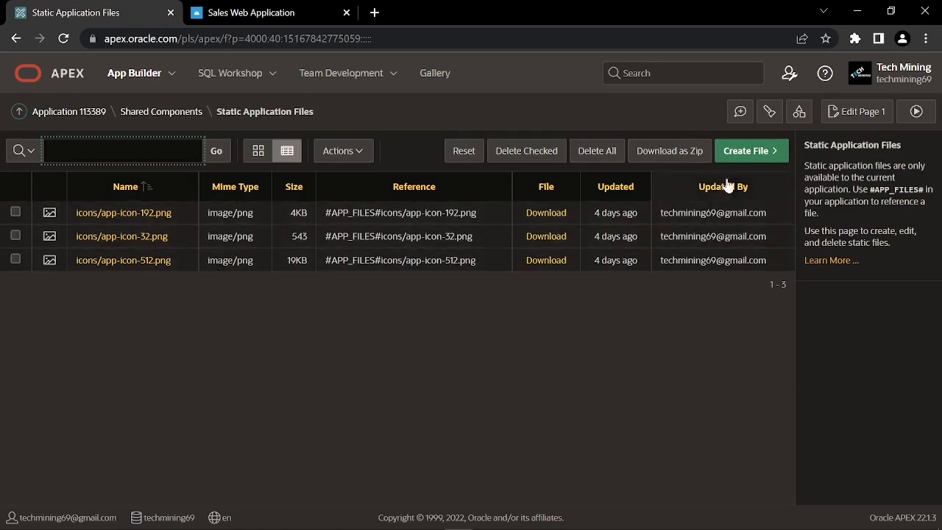
pyautogui.click(747, 158)
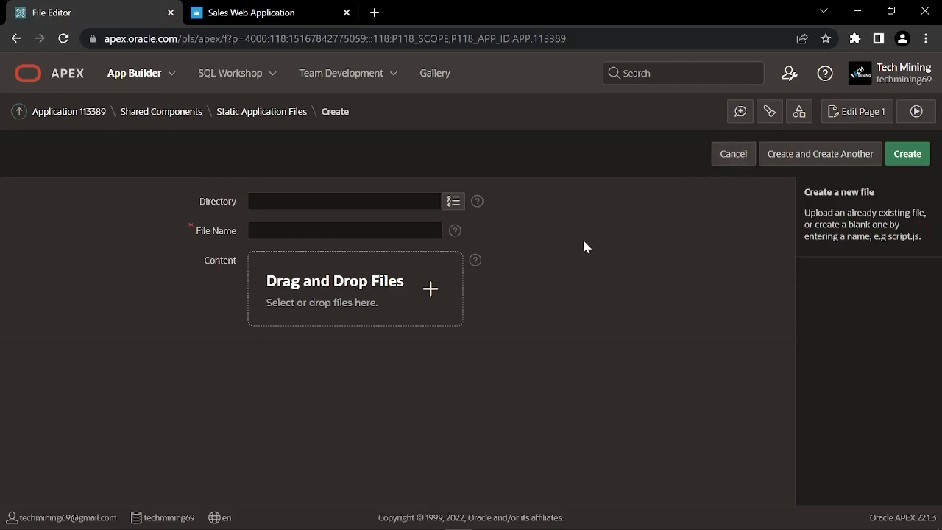
pyautogui.click(349, 292)
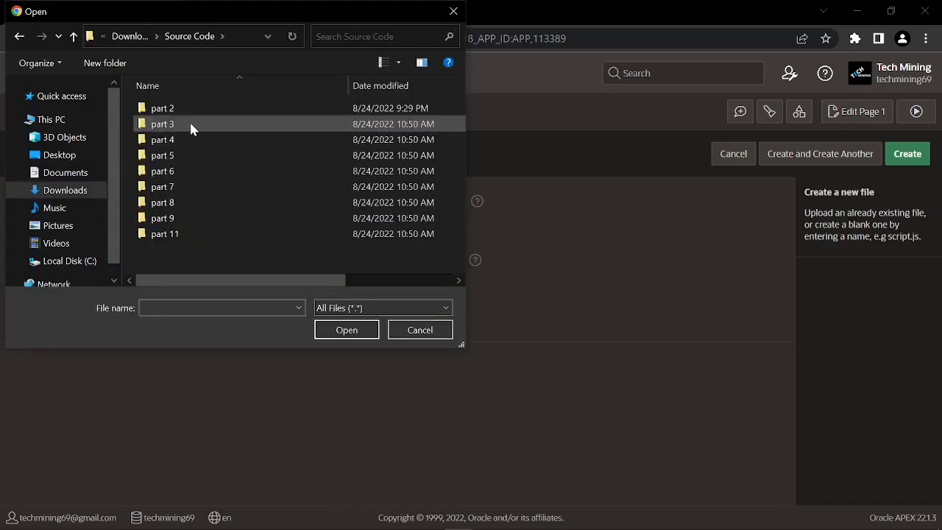
pyautogui.doubleClick(190, 129)
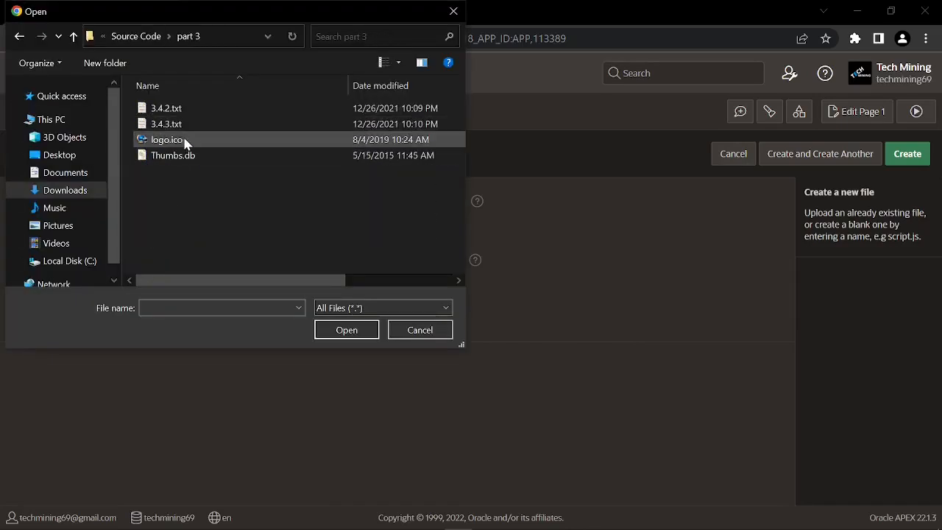
pyautogui.click(179, 142)
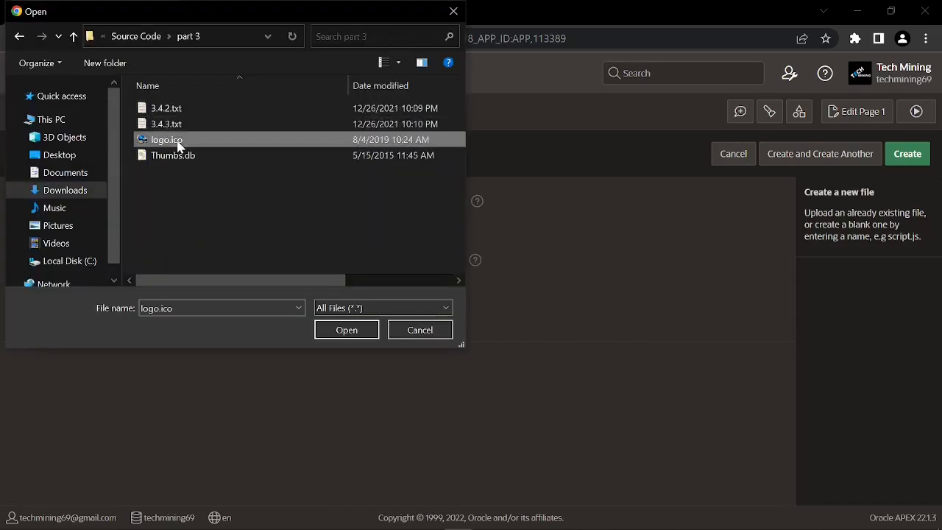
pyautogui.click(346, 329)
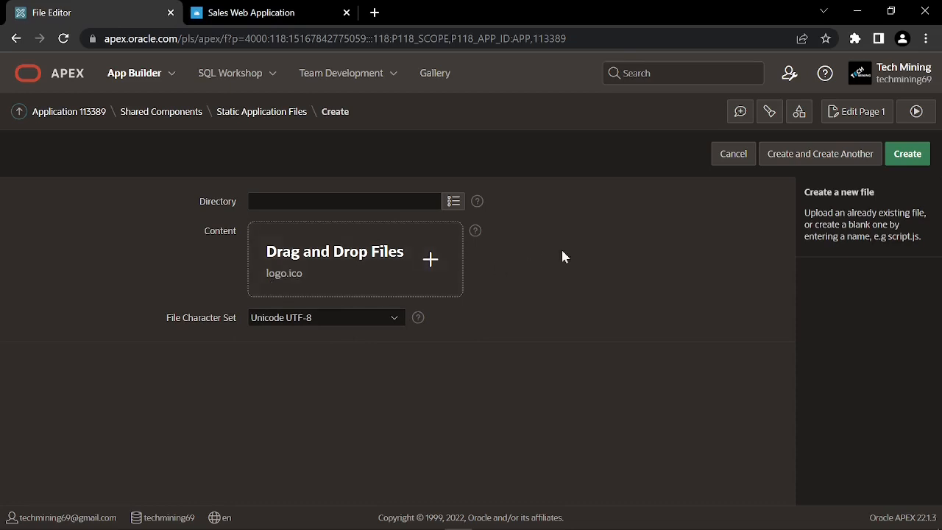
pyautogui.click(908, 156)
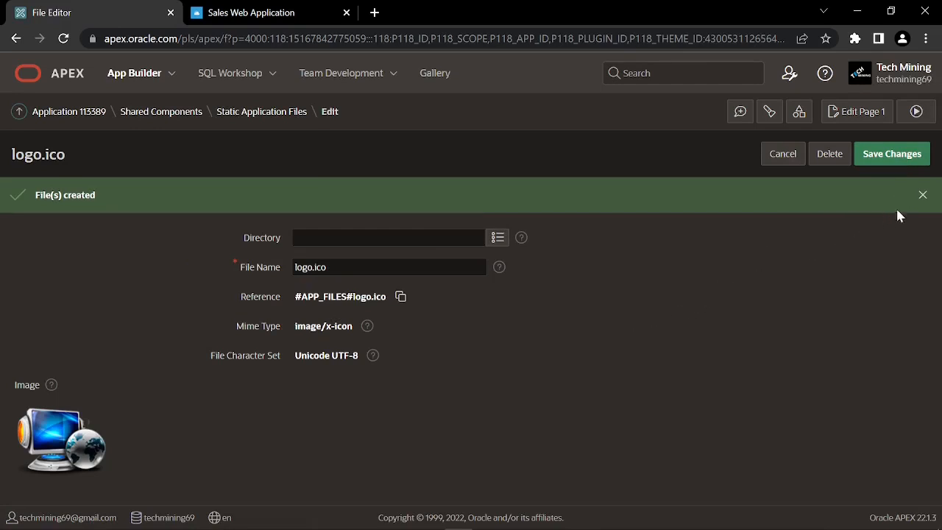
pyautogui.click(921, 195)
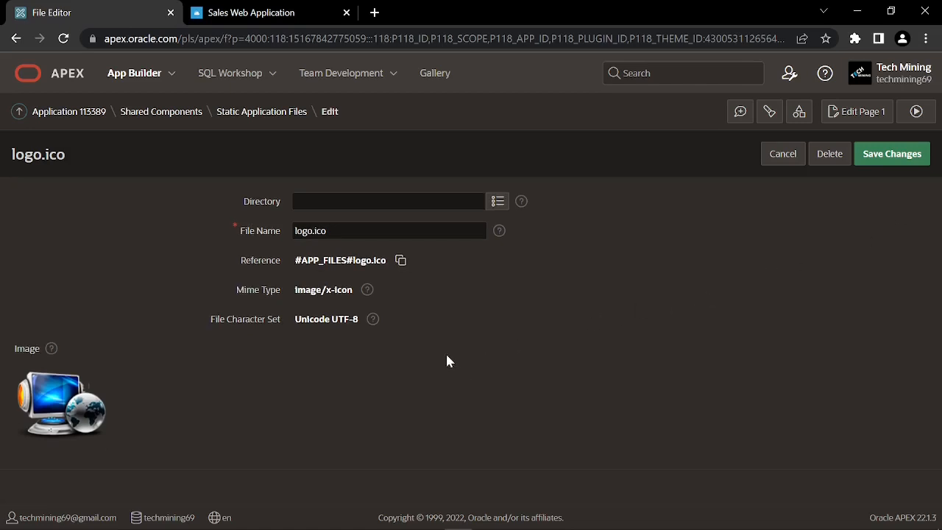
pyautogui.click(184, 119)
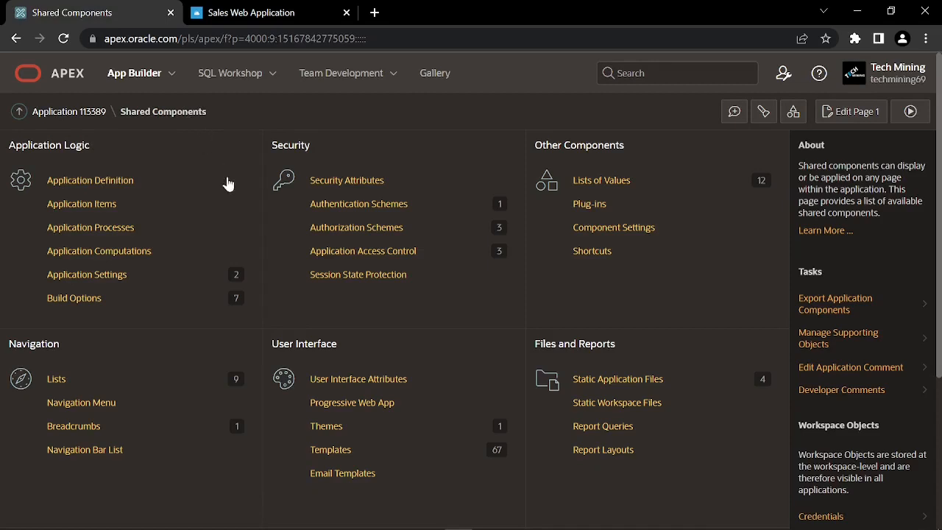
# In User Interface Attributes, set Logo to Image and Text with image URL #APP_FILES#logo.ico
pyautogui.click(345, 386)
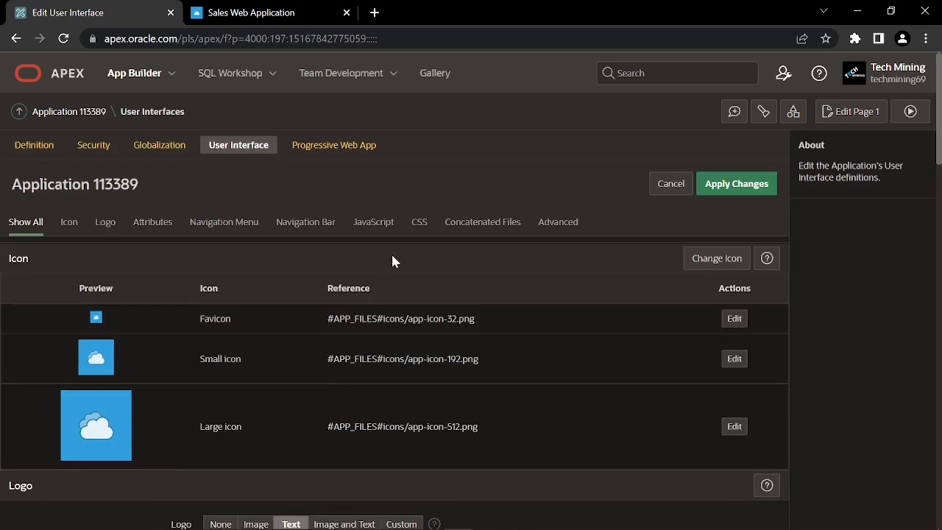
pyautogui.scroll(-4, 396, 262)
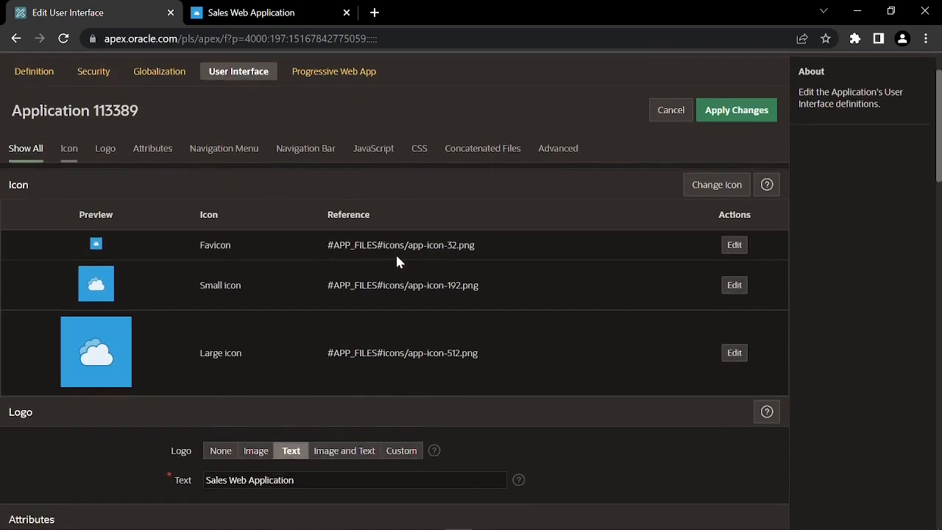
pyautogui.scroll(2, 396, 261)
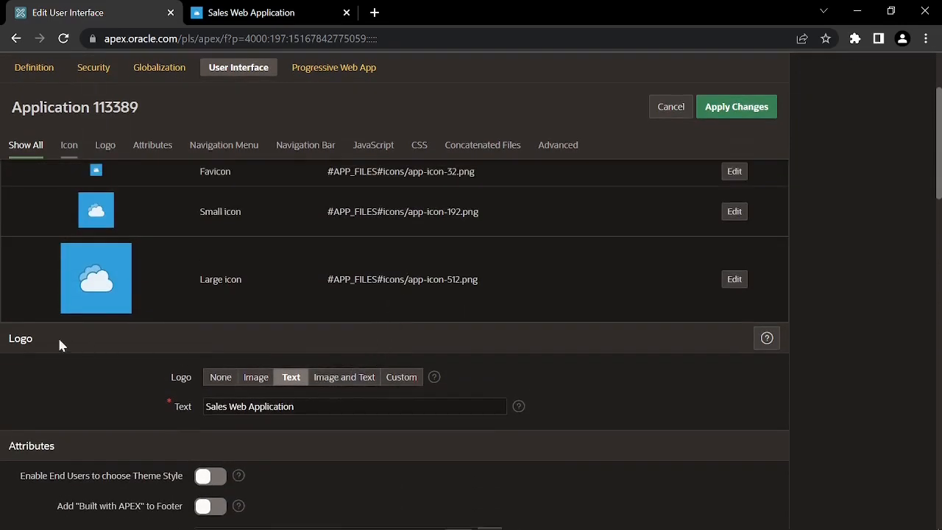
pyautogui.click(336, 379)
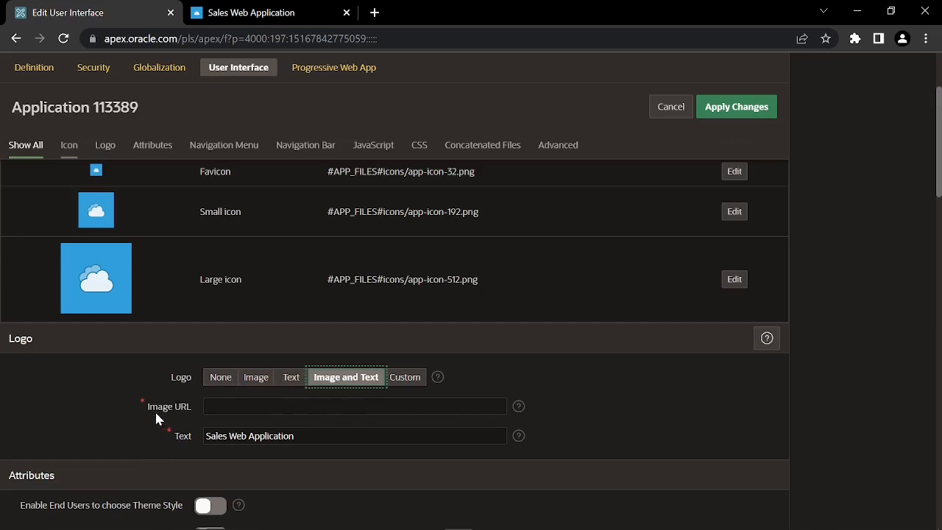
pyautogui.click(208, 409)
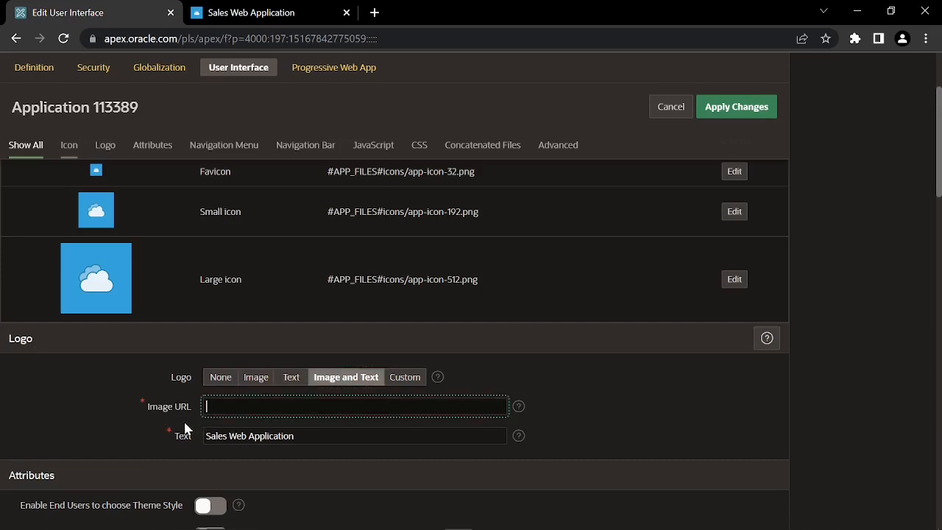
pyautogui.write('#APP_FILES#logo.ico')
# Apply the logo changes and run the Sales Web Application to check it
pyautogui.click(745, 109)
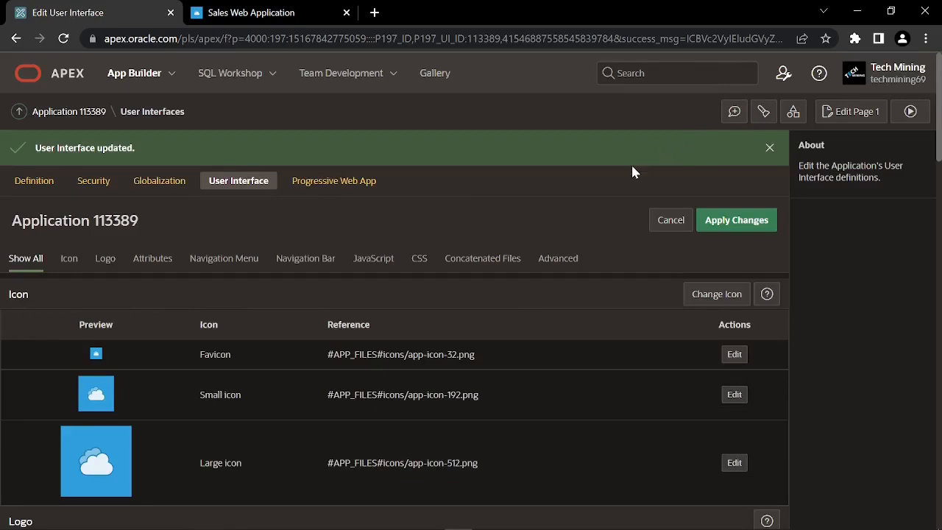
pyautogui.click(769, 151)
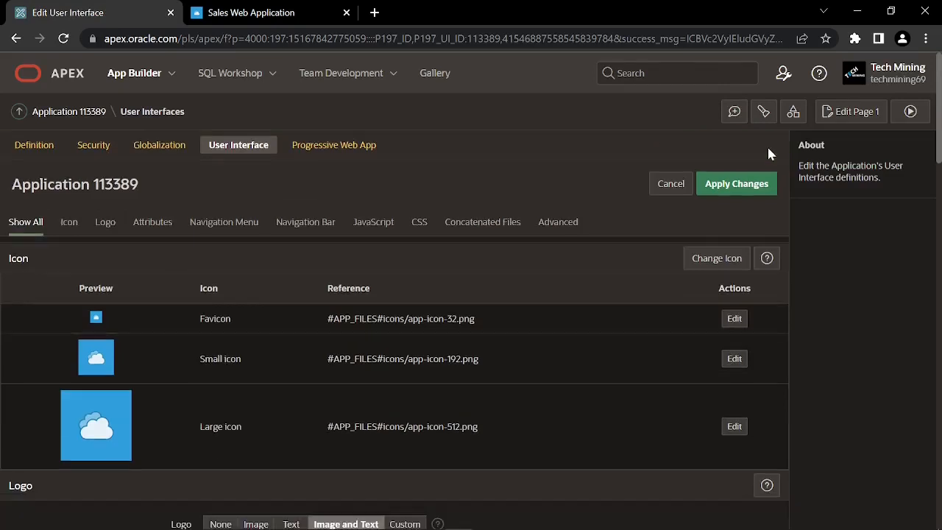
pyautogui.click(911, 112)
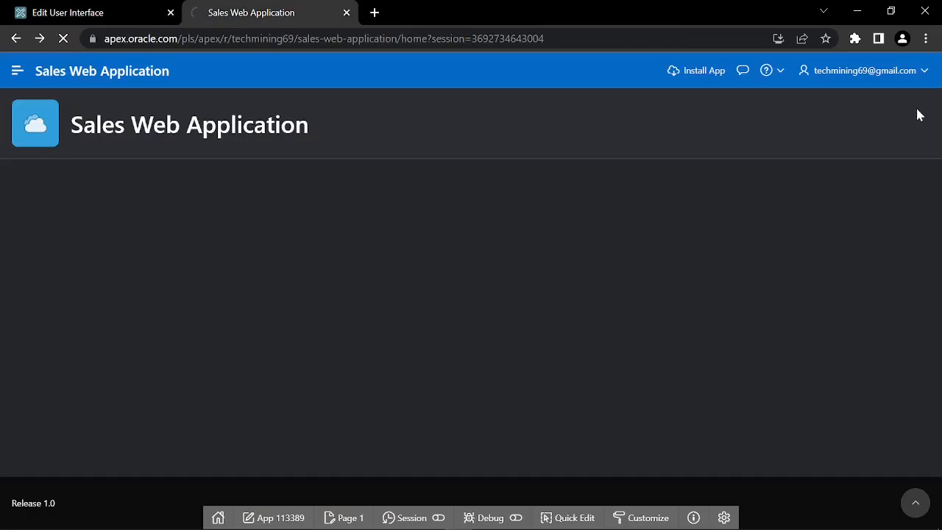